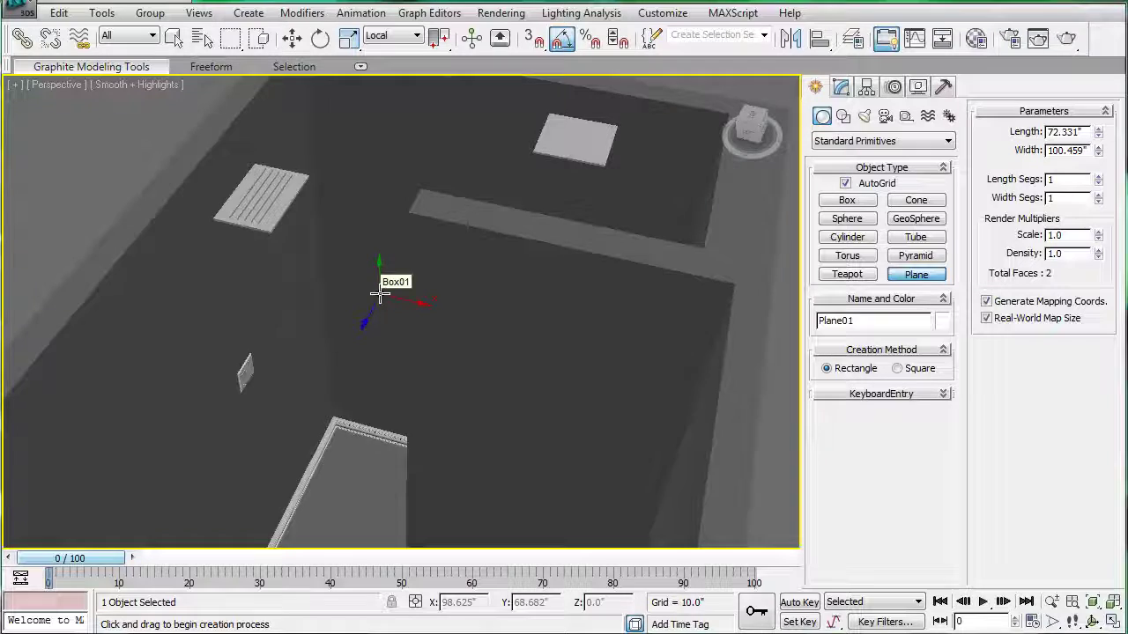
Examine the room model's walls, partition and wall openings from several angles.
middle_drag(380, 291, 360, 329)
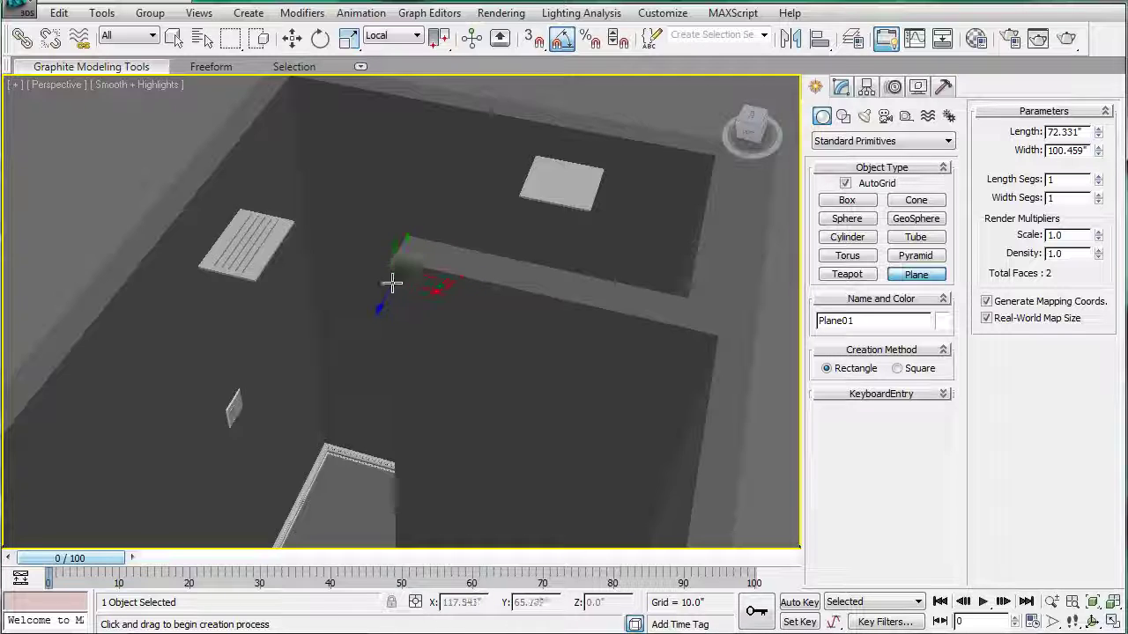
alt+middle_drag(392, 282, 476, 320)
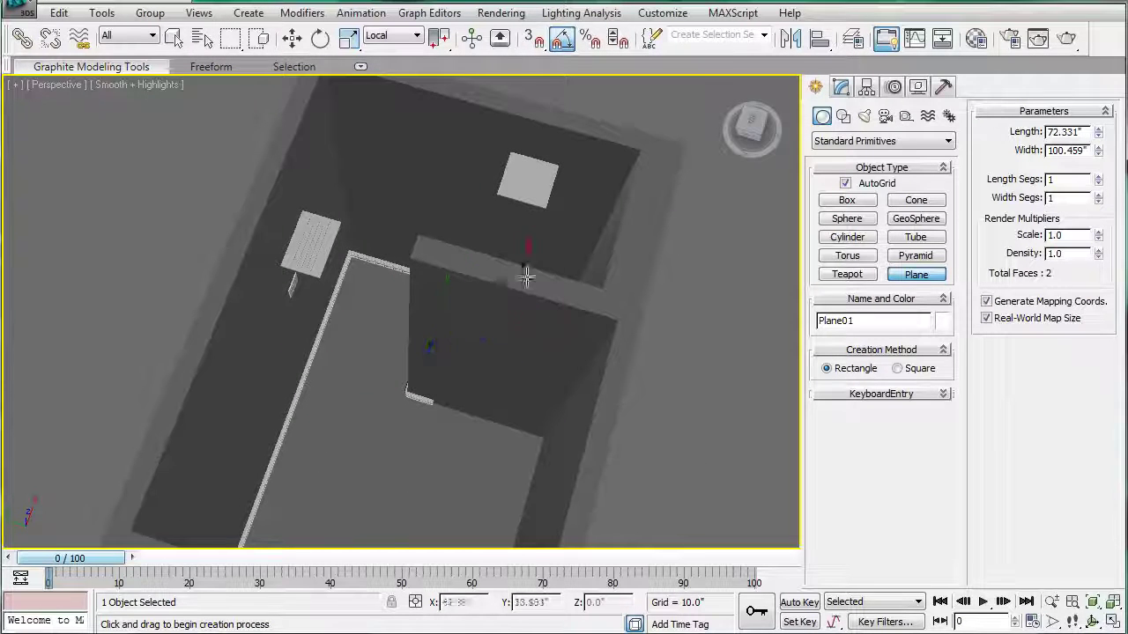
alt+middle_drag(491, 329, 559, 221)
scroll(446, 280, up, 3)
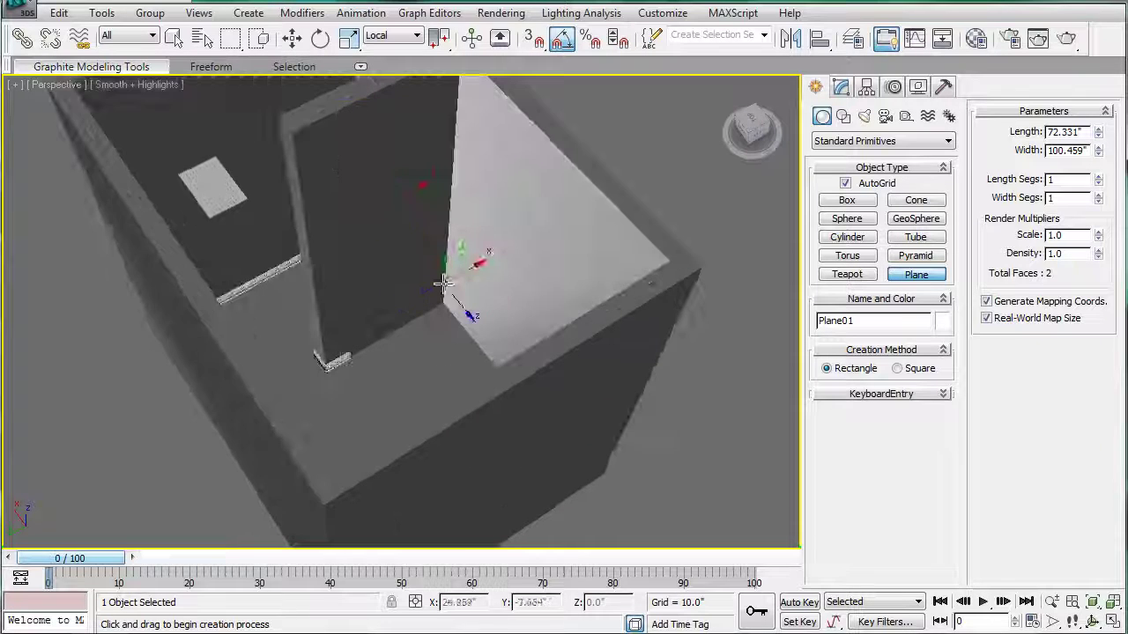
alt+middle_drag(424, 245, 438, 282)
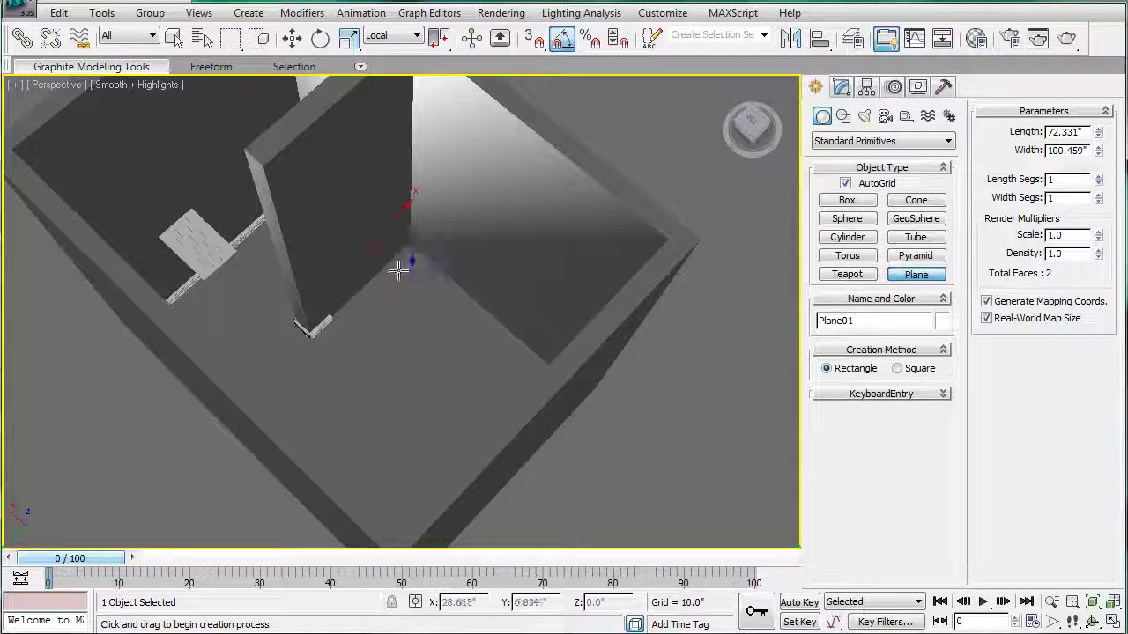
alt+middle_drag(423, 320, 318, 257)
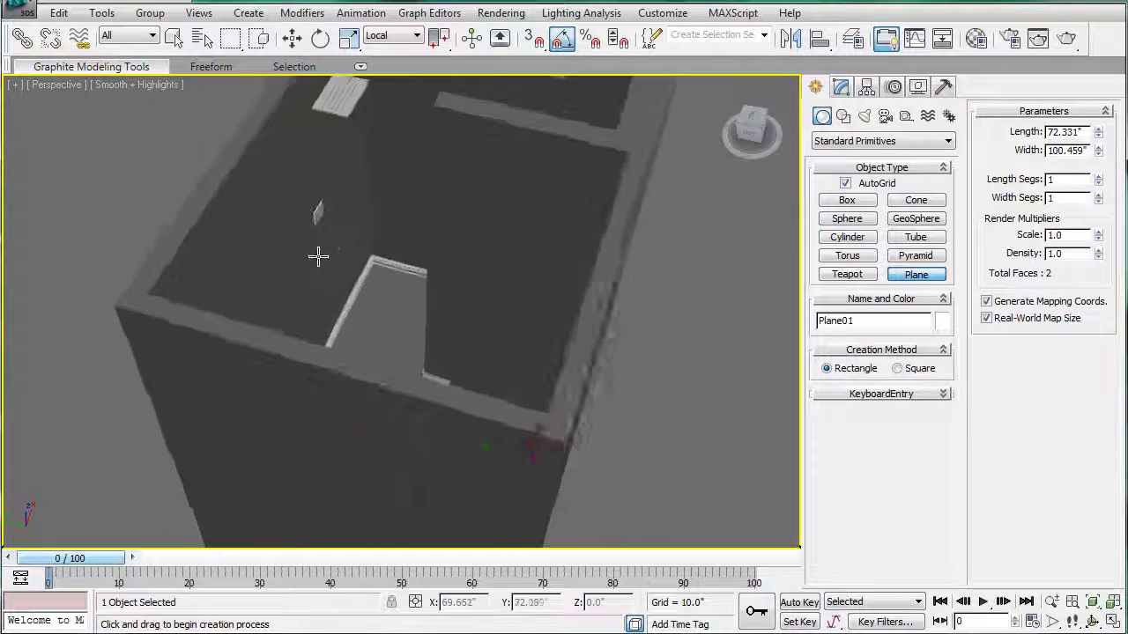
scroll(377, 303, up, 3)
middle_drag(390, 239, 470, 297)
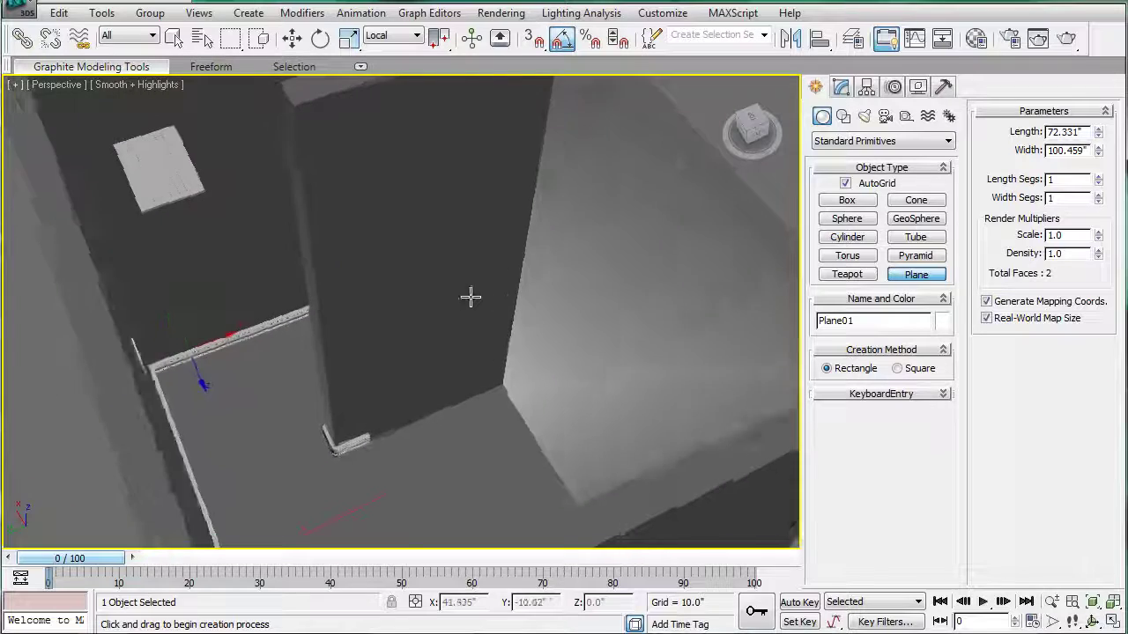
scroll(471, 297, up, 1)
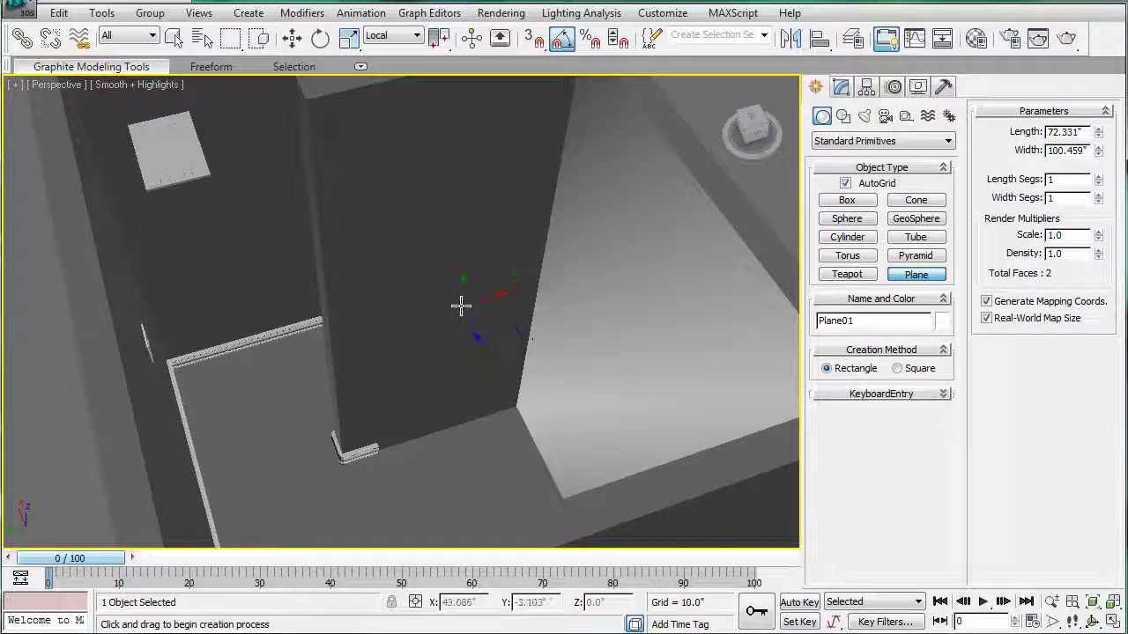
middle_drag(461, 306, 514, 350)
scroll(511, 346, down, 3)
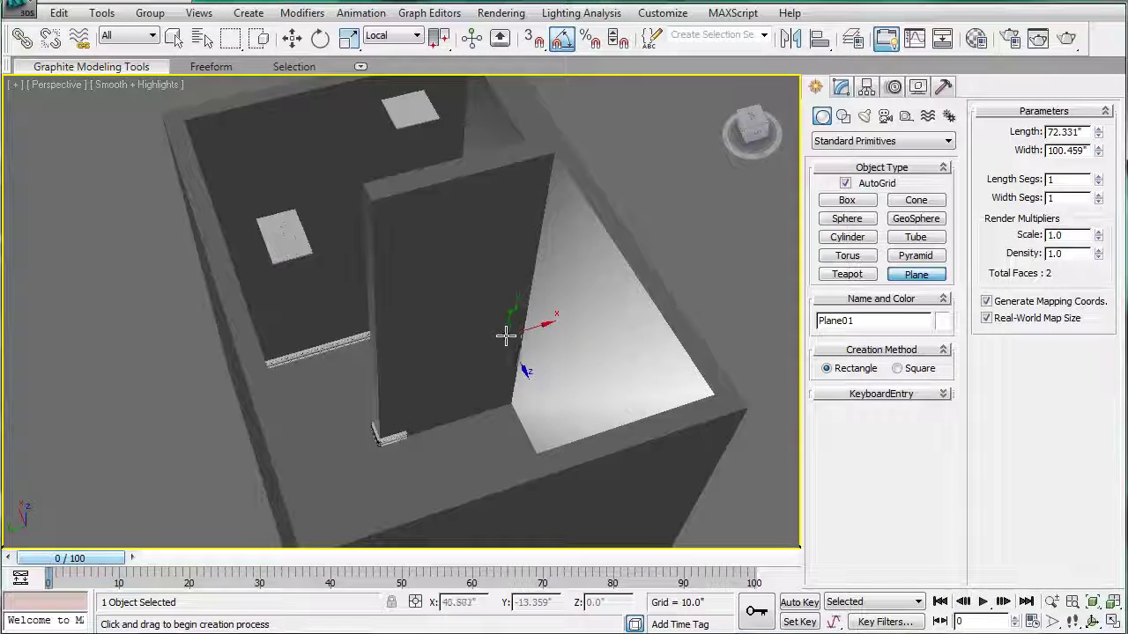
Draw a thin door-shaped box about 80" long and 27" wide flat against the room's outer end wall.
click(857, 204)
scroll(535, 269, down, 4)
alt+middle_drag(534, 270, 499, 259)
middle_drag(470, 354, 531, 224)
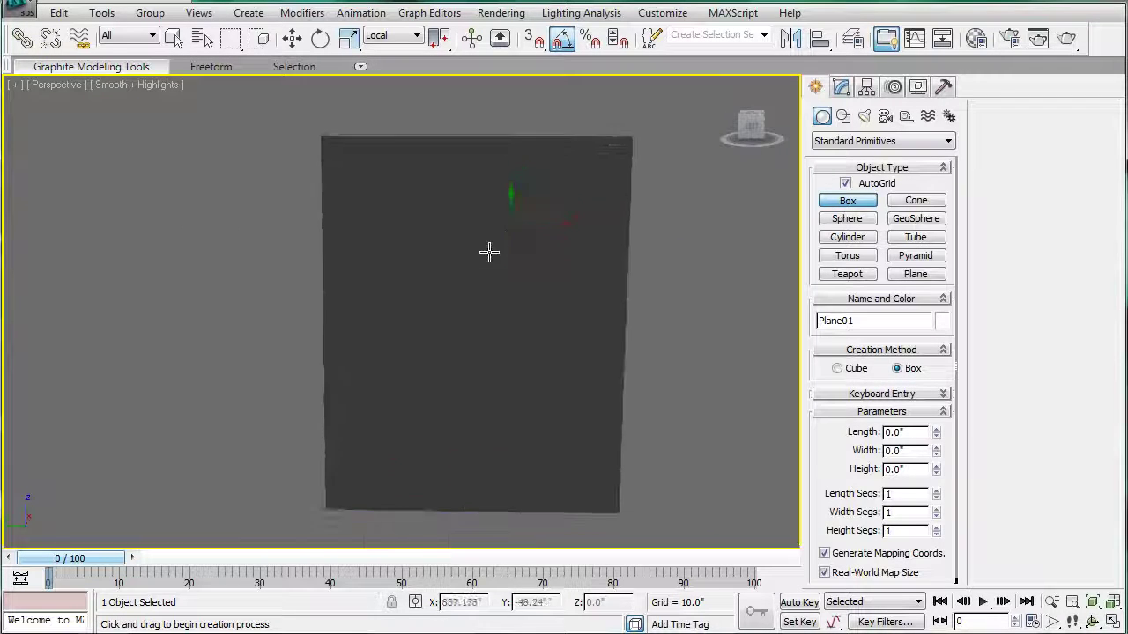
drag(368, 192, 475, 496)
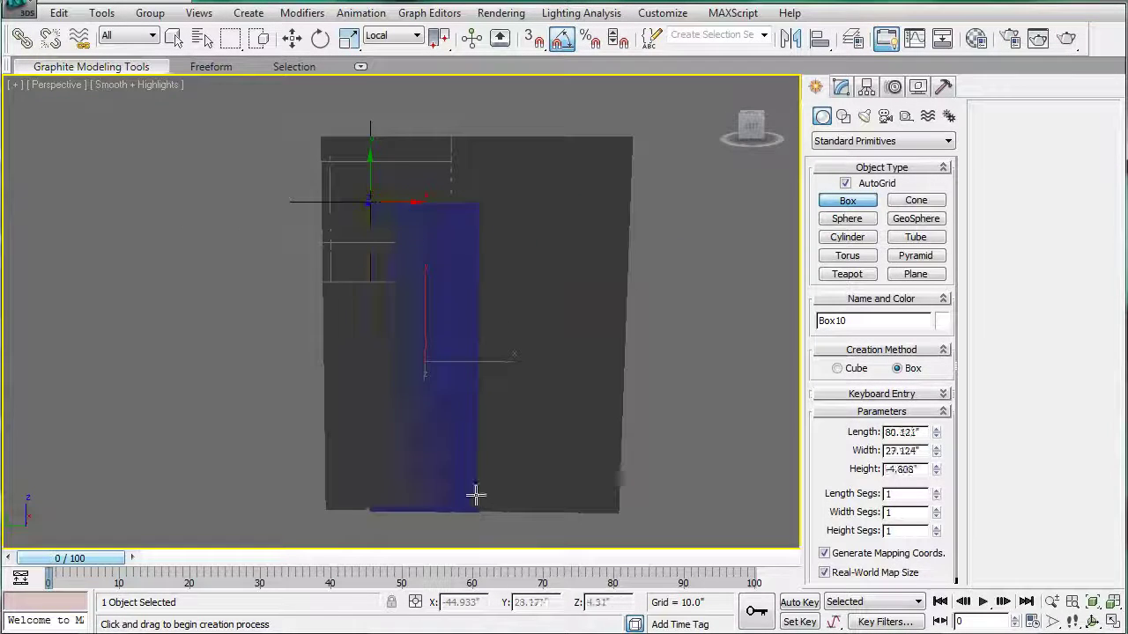
click(425, 502)
alt+middle_drag(557, 363, 485, 381)
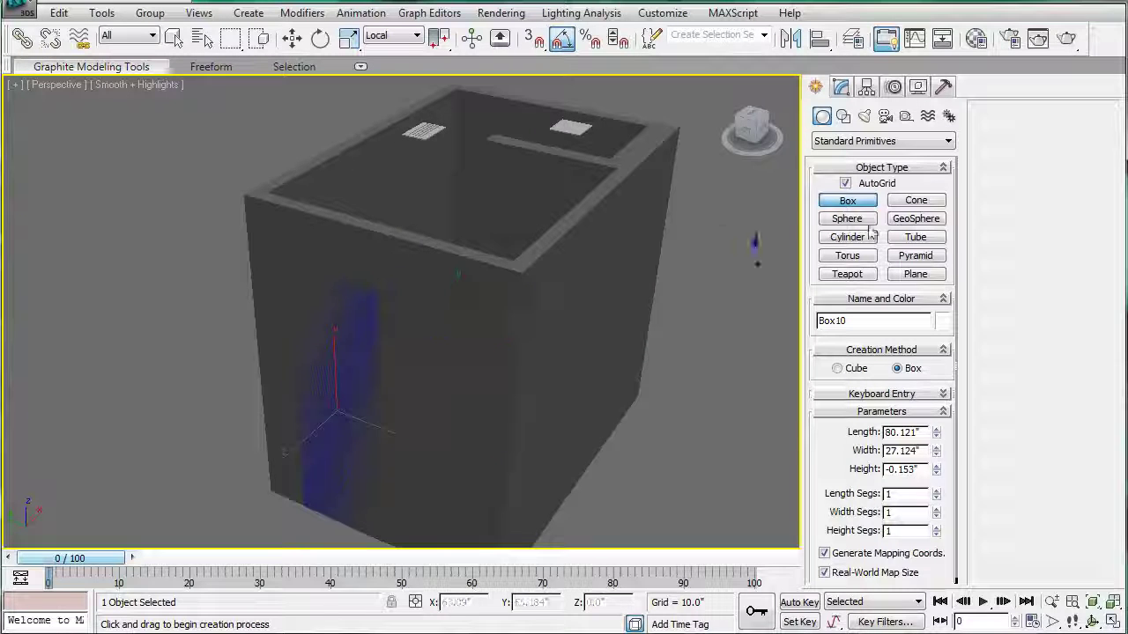
Set the door-shaped box's length to 80", width to 24" and height to 1.4".
drag(936, 472, 936, 460)
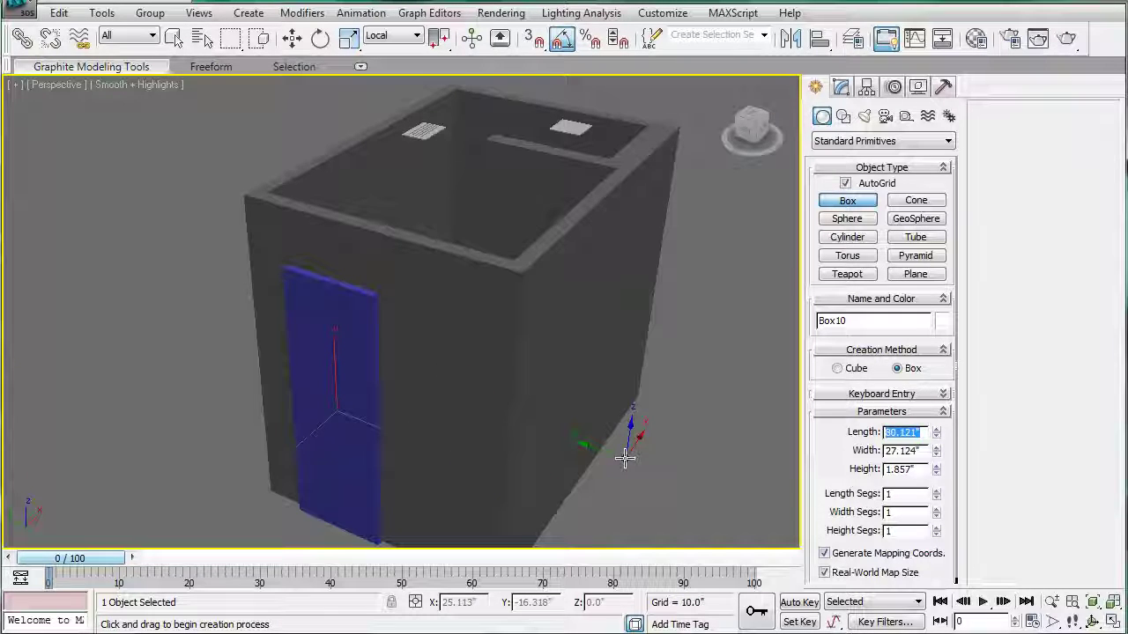
text(80)
key(Return)
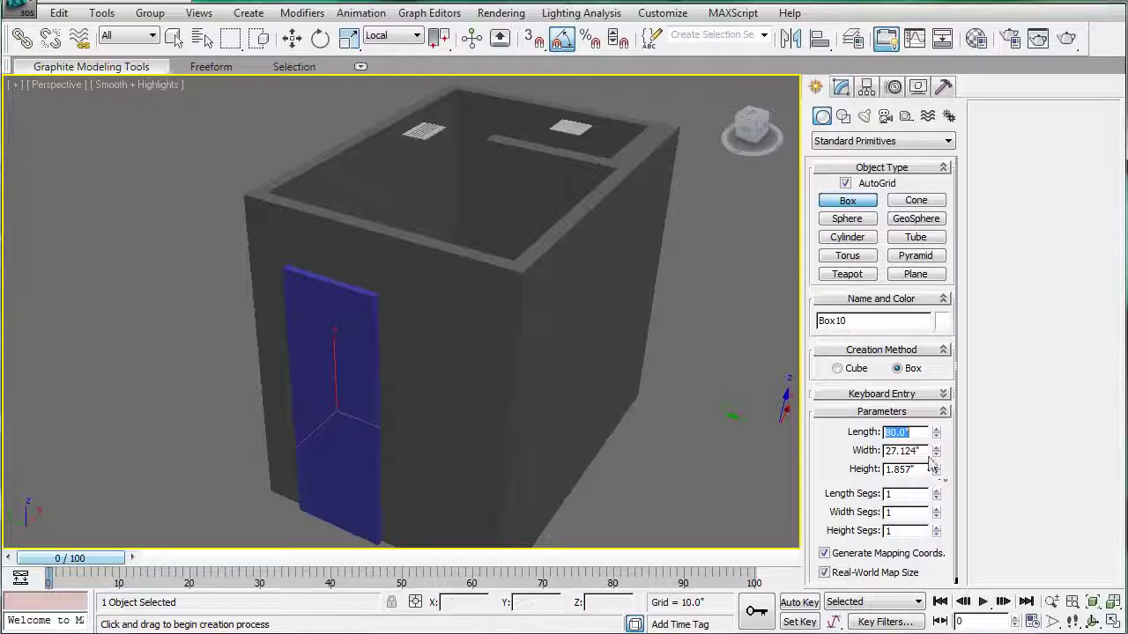
drag(921, 450, 840, 454)
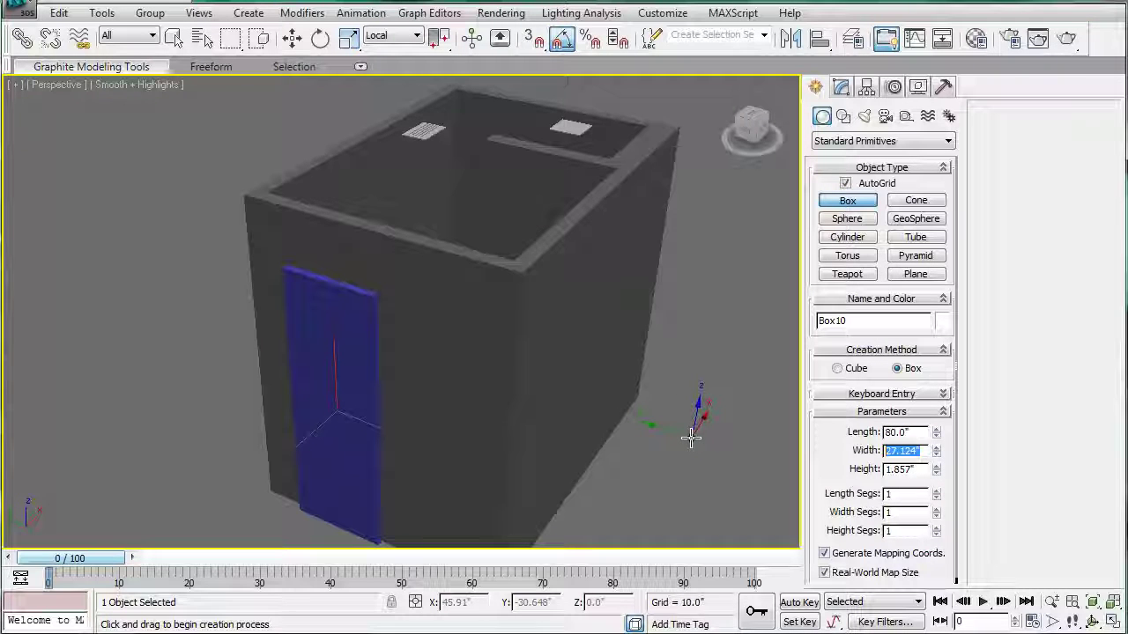
text(24)
key(Return)
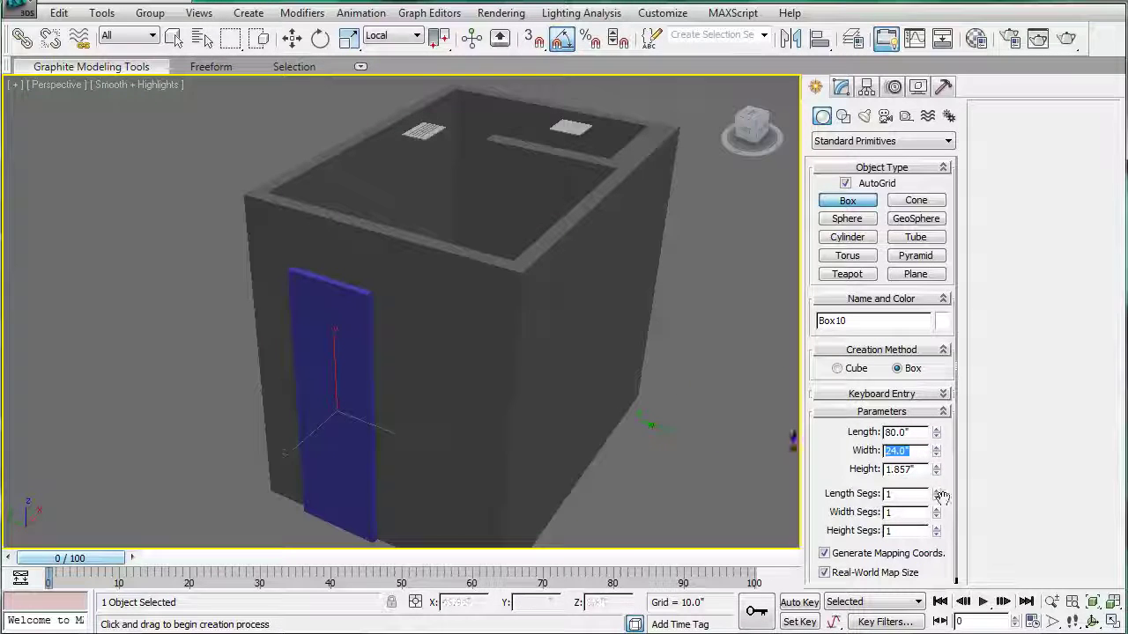
key(Tab)
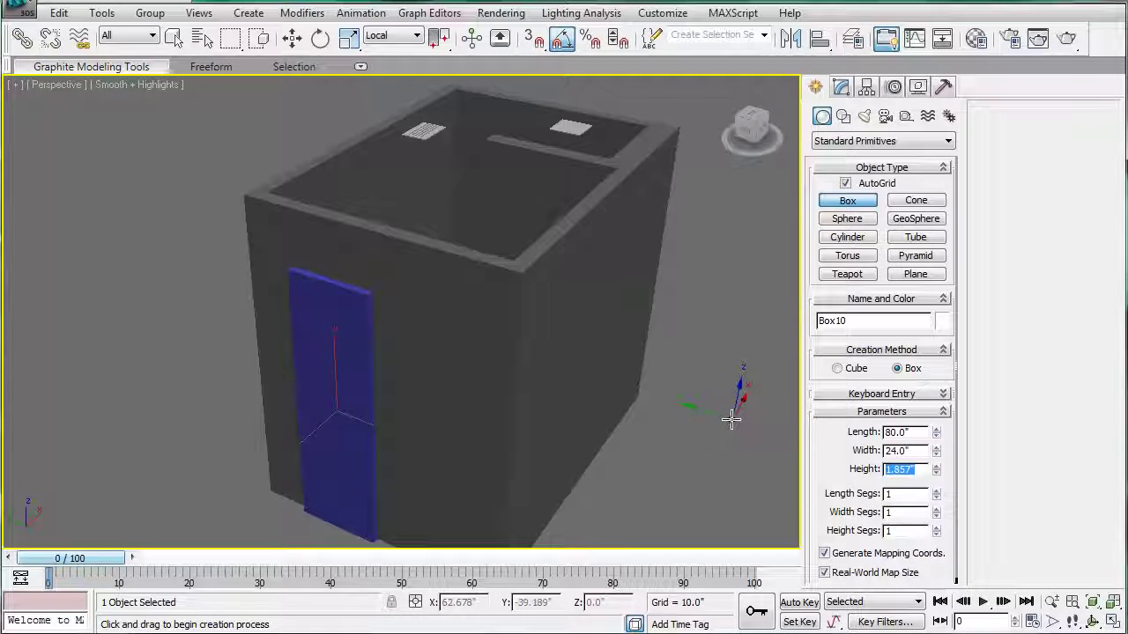
text(1.4)
key(Return)
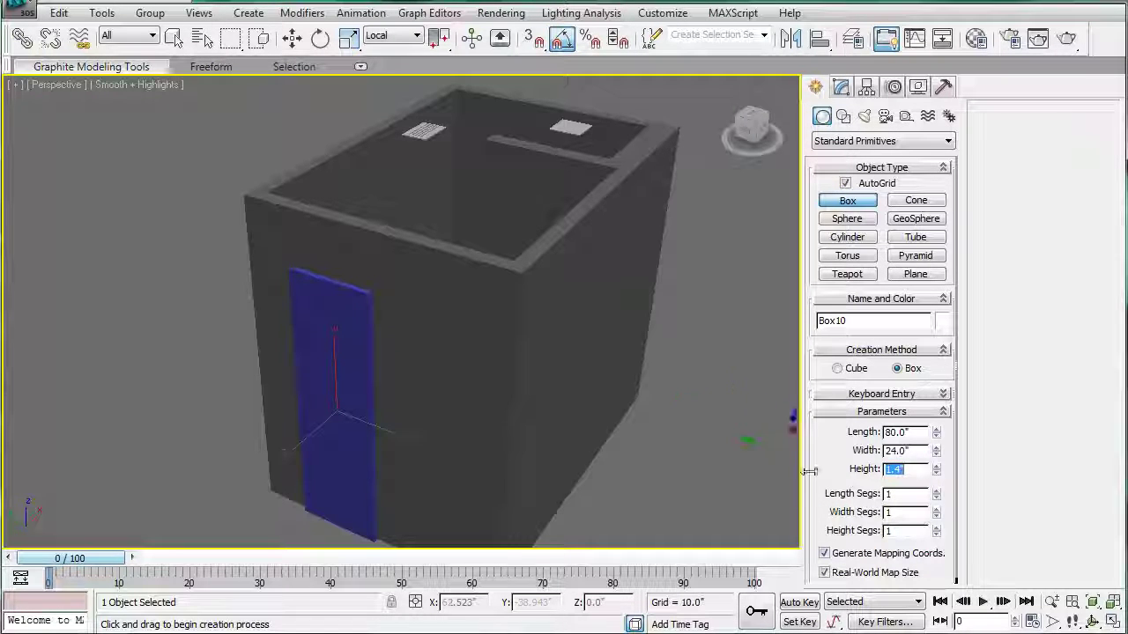
Clone the door-shaped box about 71" out from the wall along the X axis.
mouse_move(450, 246)
middle_down()
mouse_move(469, 256)
mouse_move(423, 353)
mouse_move(549, 336)
middle_up()
scroll(448, 292, down, 3)
key(w)
shift+drag(441, 326, 323, 361)
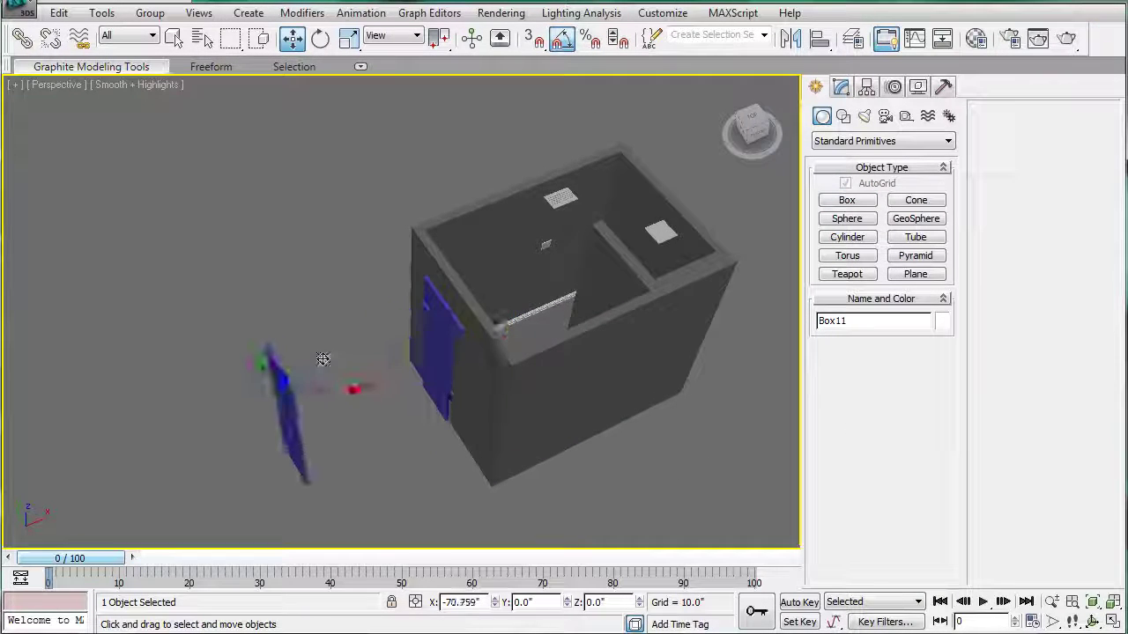
click(563, 391)
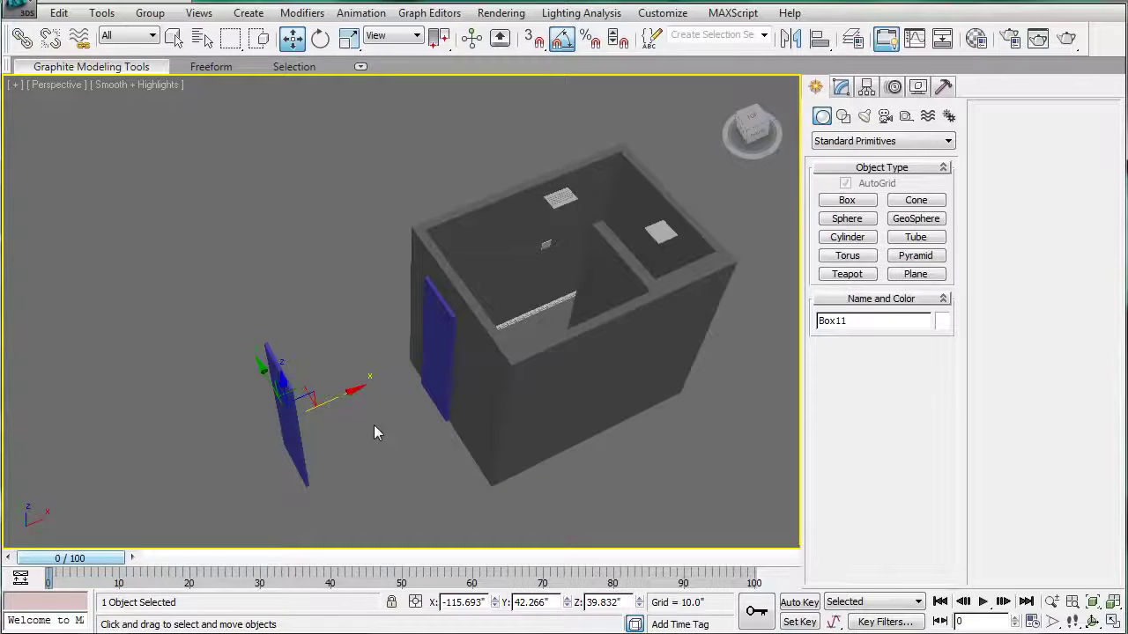
Increase the cloned box's height to about 55" so it forms a thick block.
scroll(374, 432, down, 3)
click(841, 86)
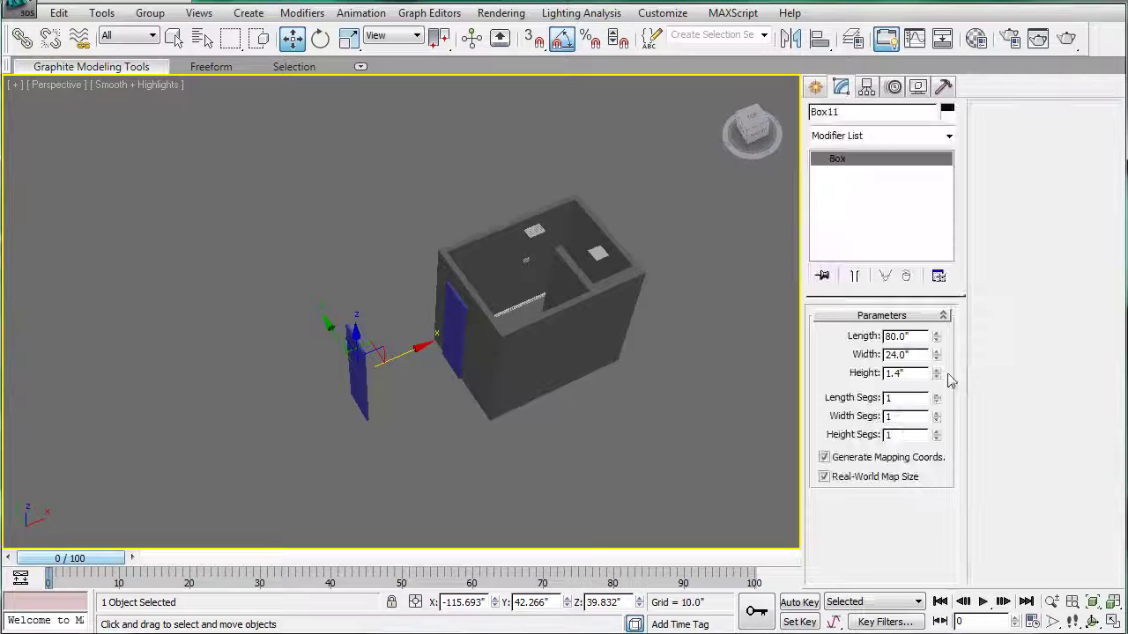
drag(937, 373, 781, 360)
scroll(427, 371, up, 3)
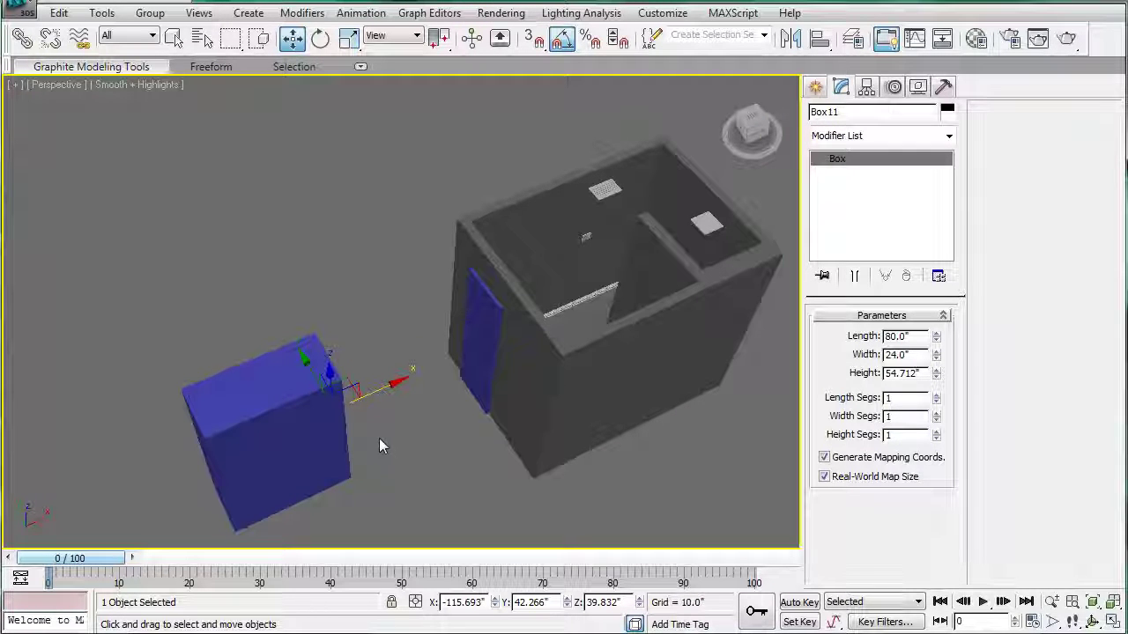
scroll(342, 265, up, 2)
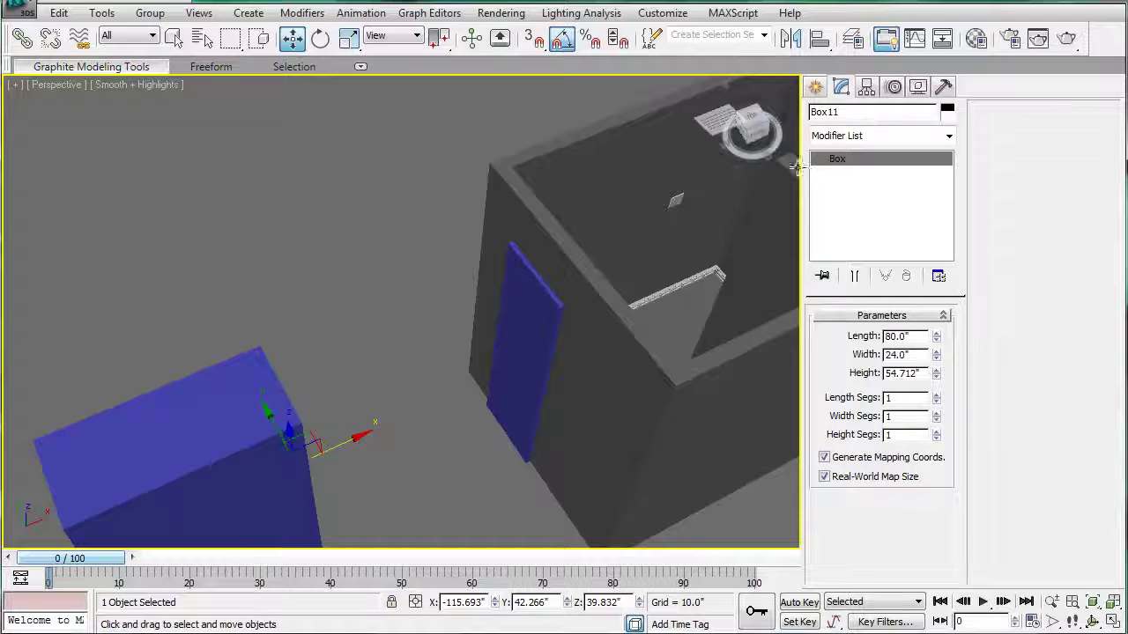
Show edged faces and convert the thin box on the wall to an Editable Poly.
click(255, 170)
click(502, 301)
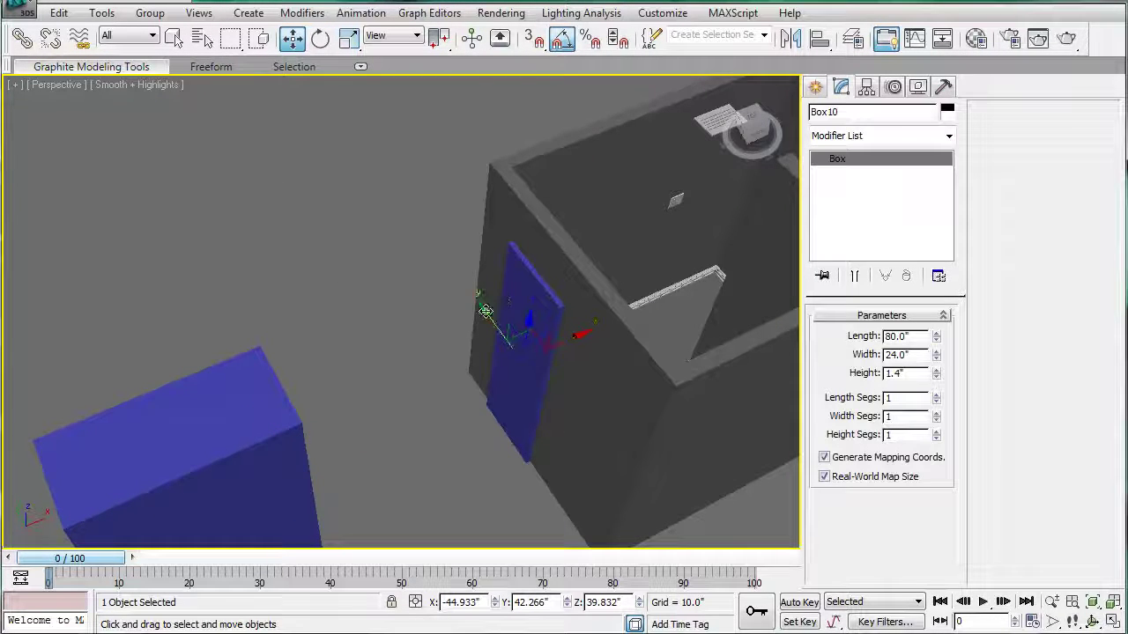
alt+middle_drag(502, 301, 401, 290)
key(F4)
scroll(397, 273, up, 3)
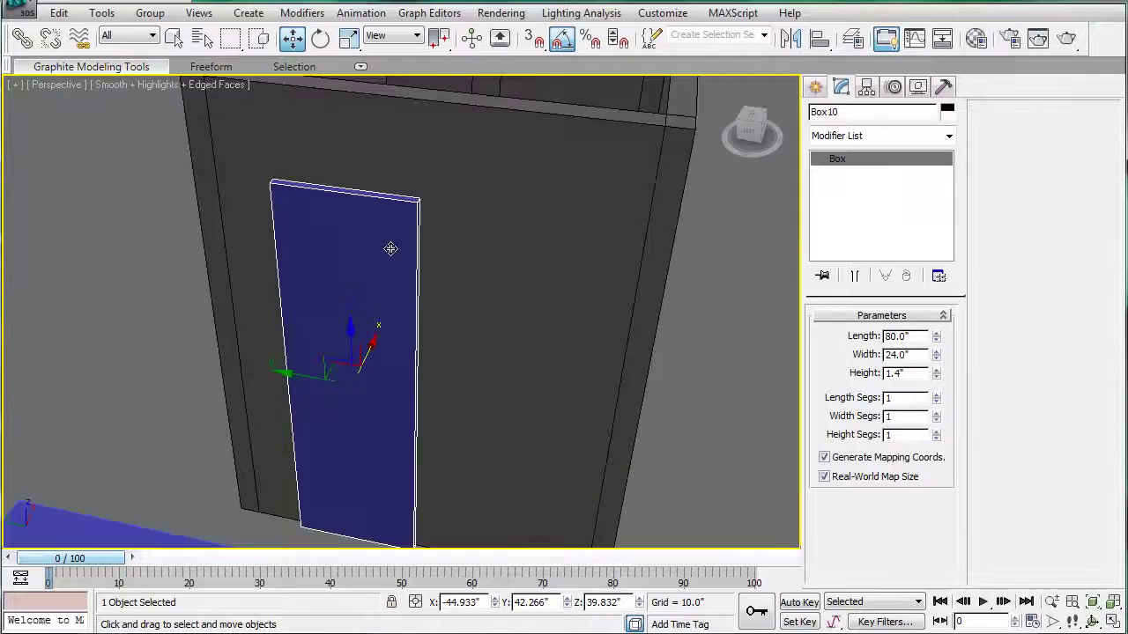
middle_drag(390, 249, 424, 334)
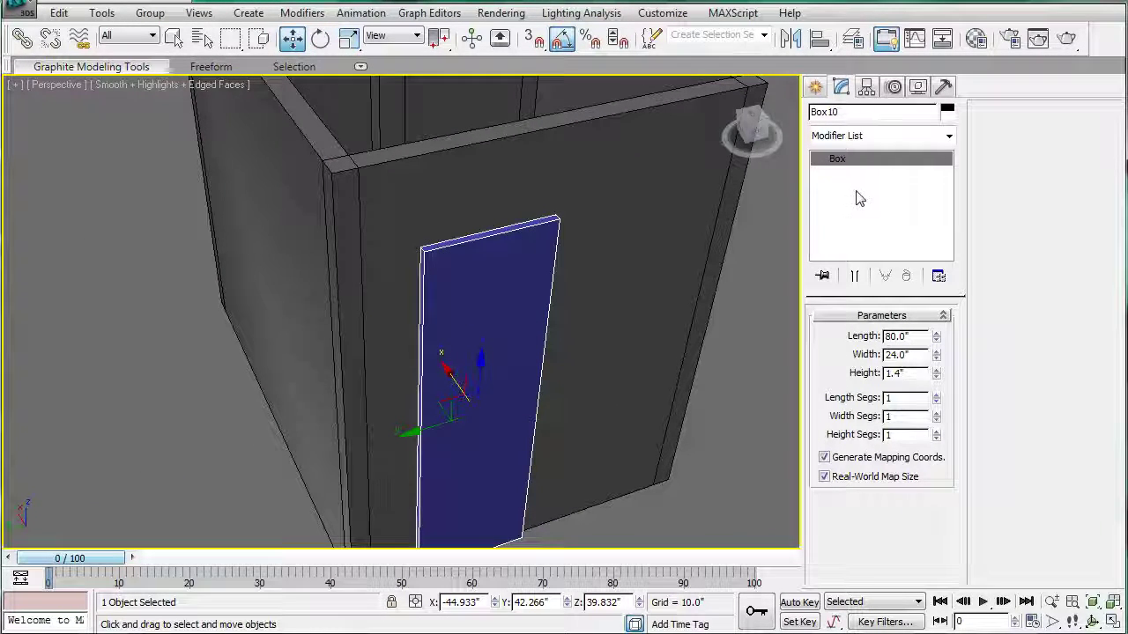
right_click(815, 204)
click(893, 228)
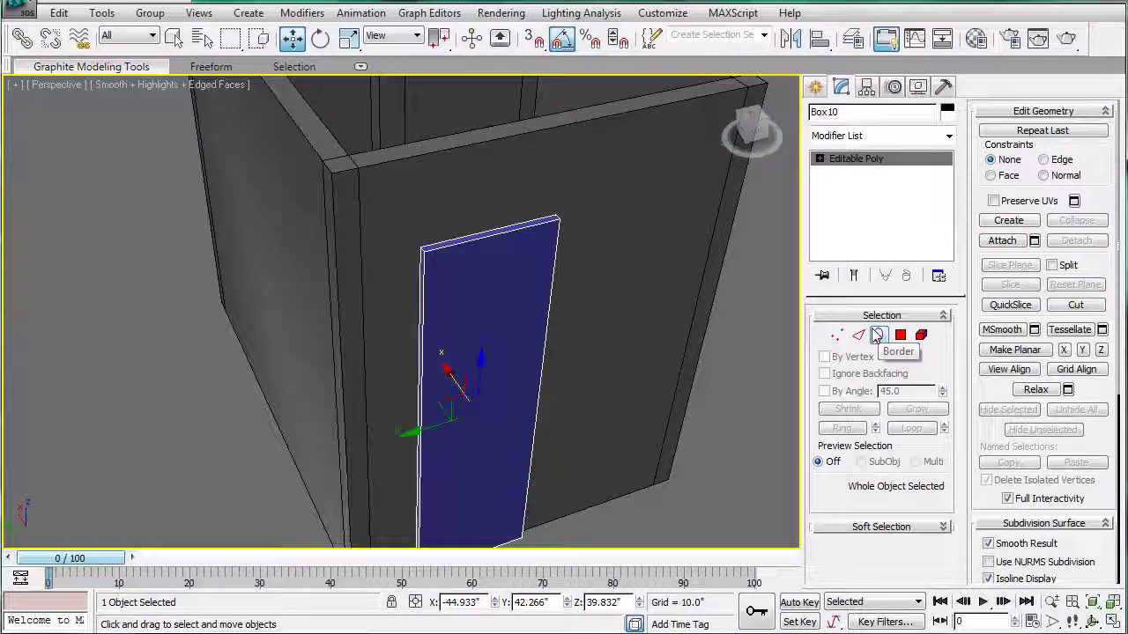
Select the thin box's four vertical edges and connect them with 6 segments.
click(860, 335)
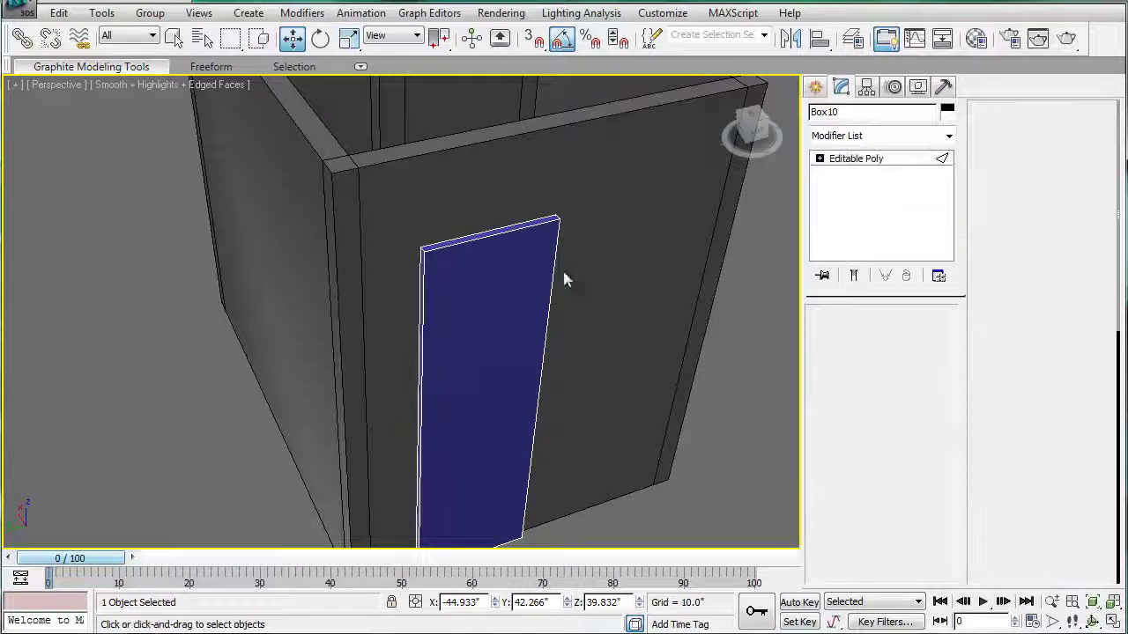
click(555, 267)
ctrl+click(420, 275)
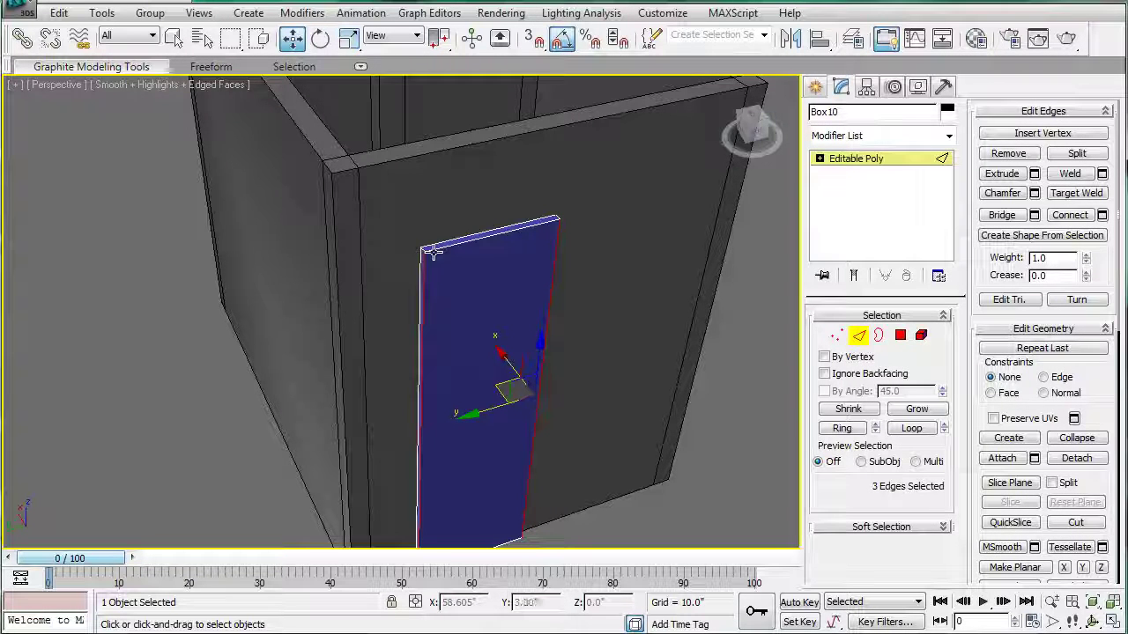
alt+click(419, 262)
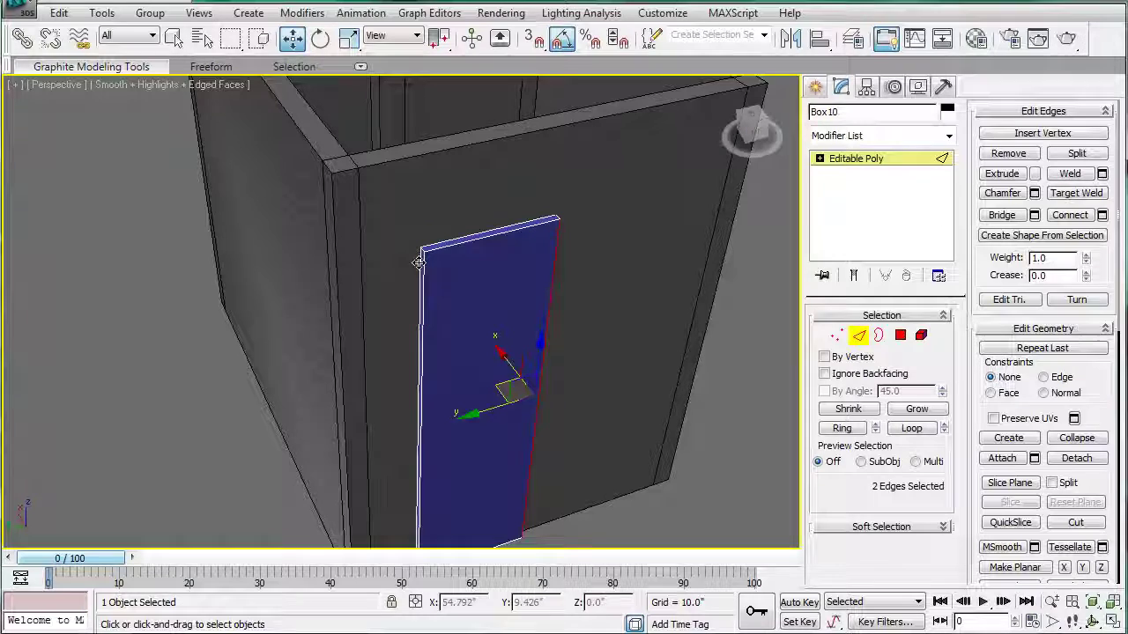
ctrl+click(418, 262)
ctrl+drag(389, 274, 457, 334)
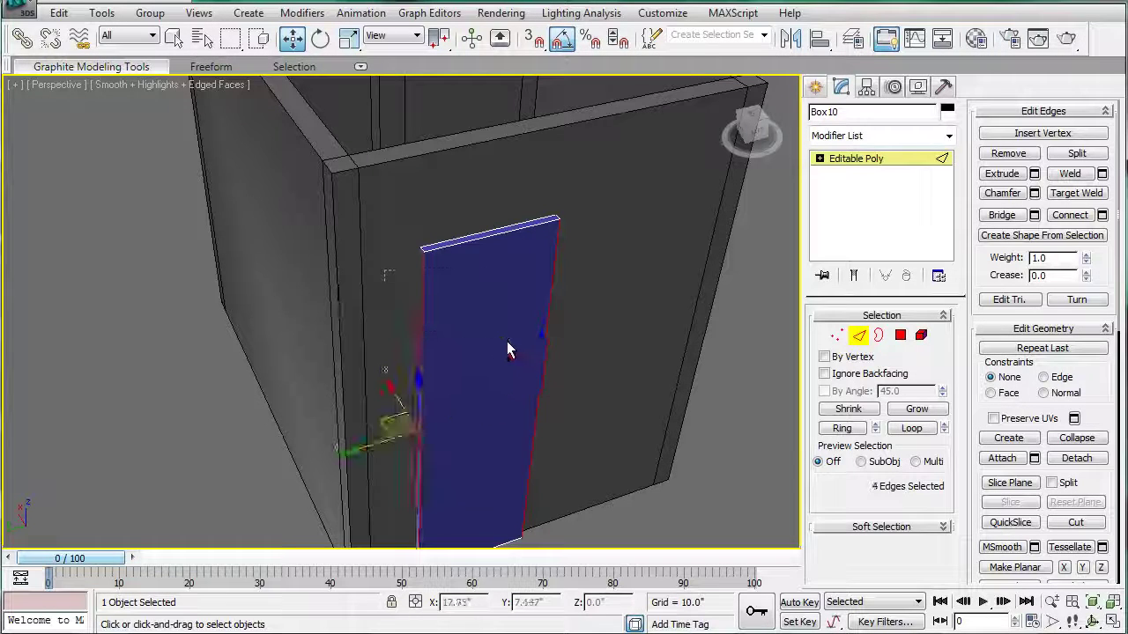
click(1101, 215)
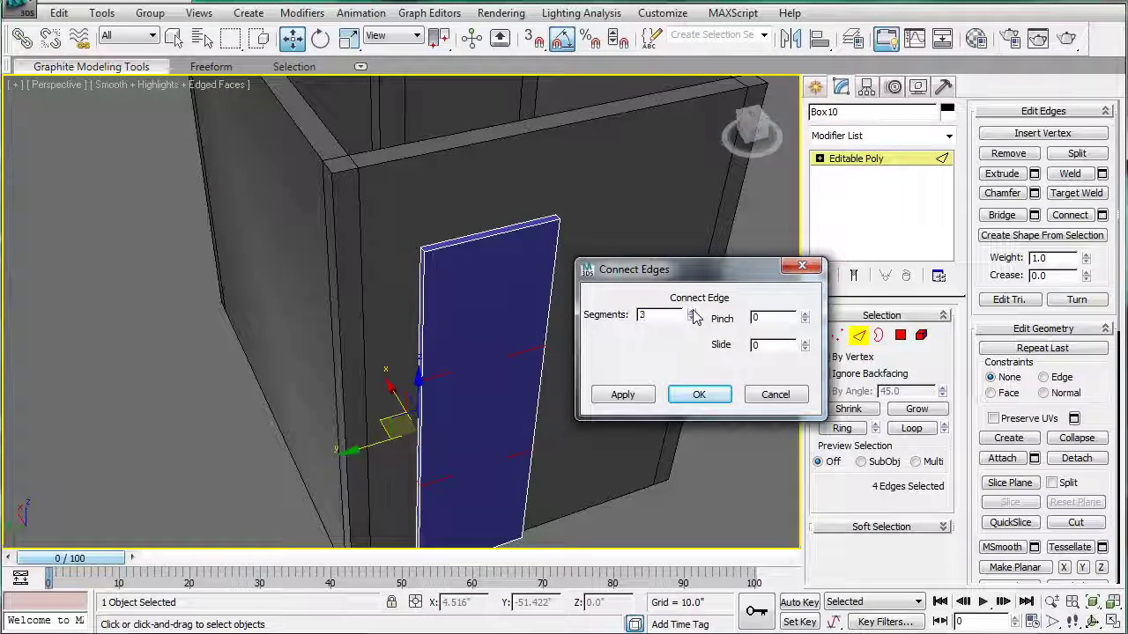
click(698, 394)
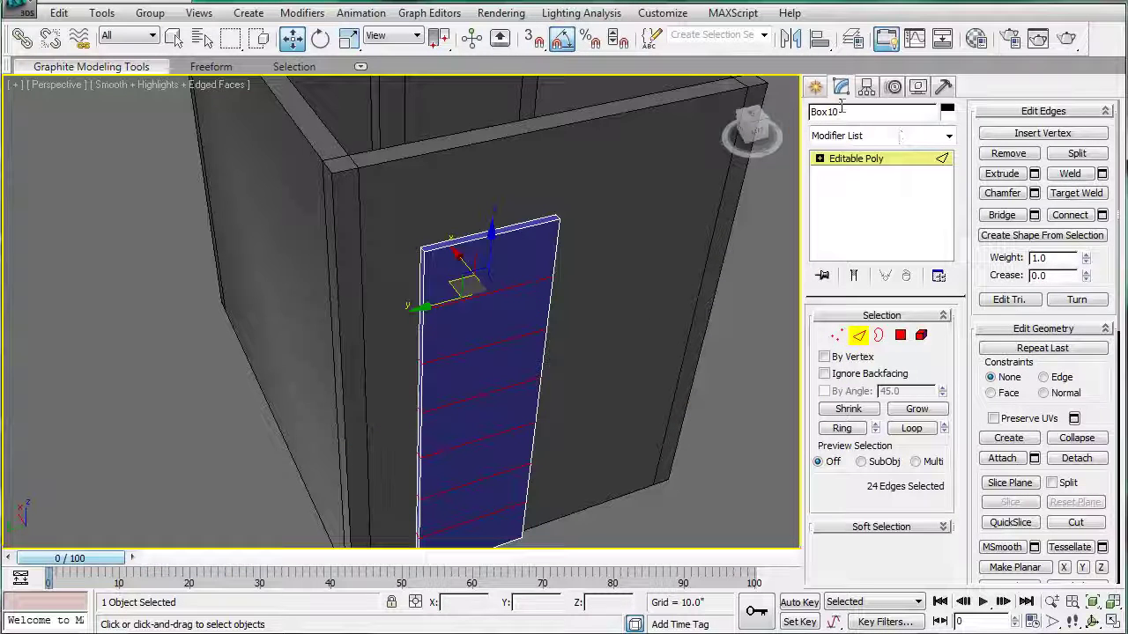
Create a small upright AutoGrid box about 7.9" long, 1.16" wide and 1.74" high on the upper face of the segmented panel.
click(815, 86)
click(847, 200)
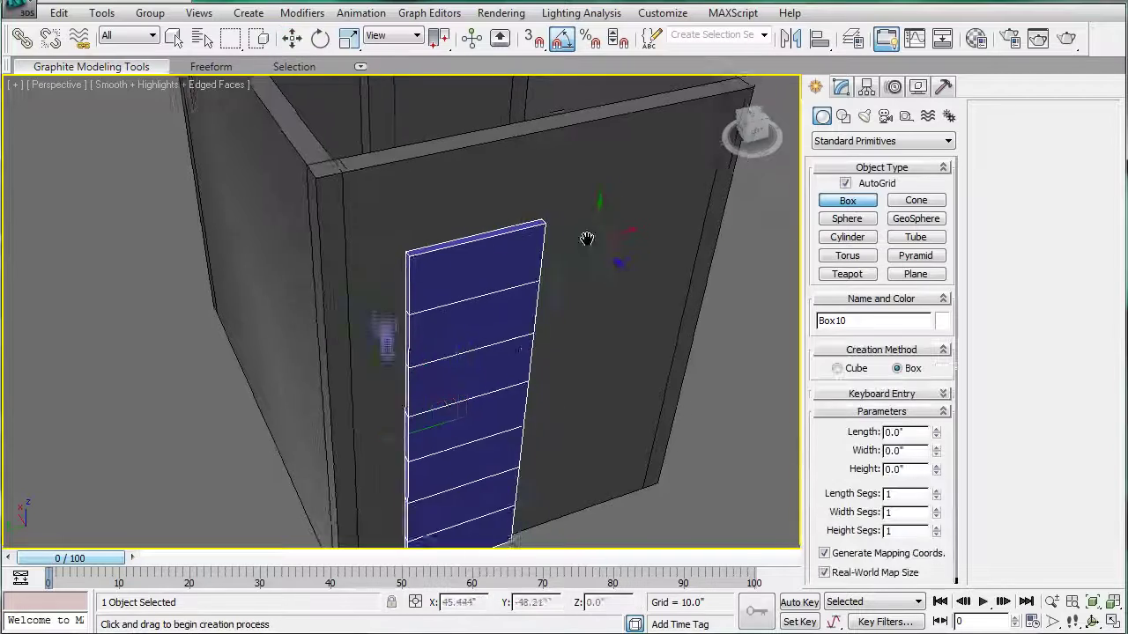
scroll(498, 208, up, 4)
drag(480, 283, 506, 299)
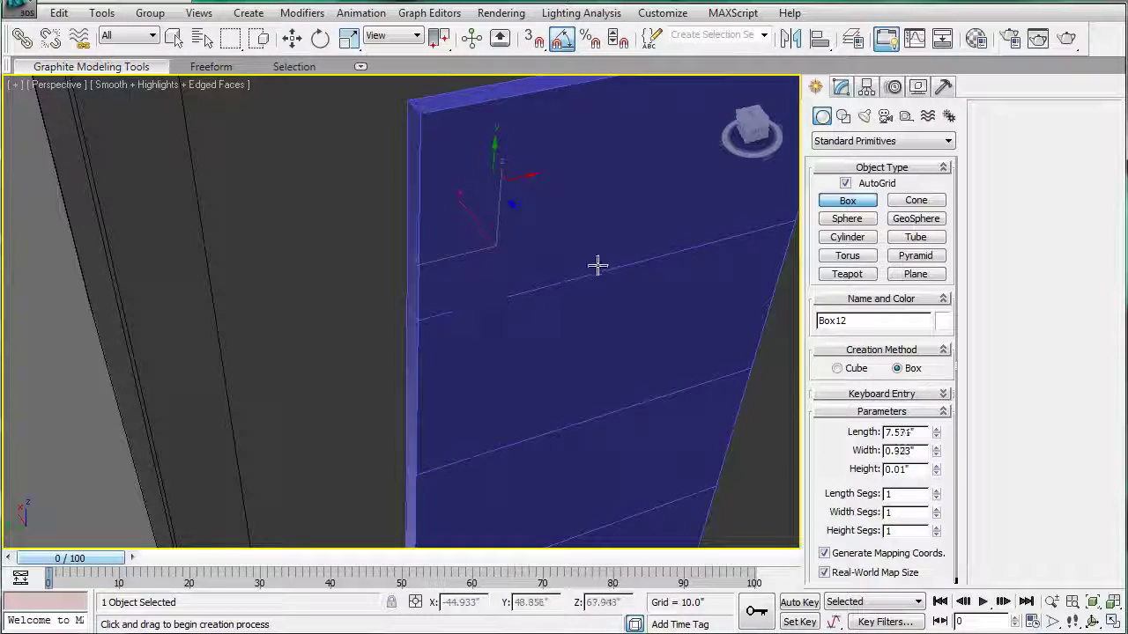
right_click(617, 255)
drag(573, 169, 574, 294)
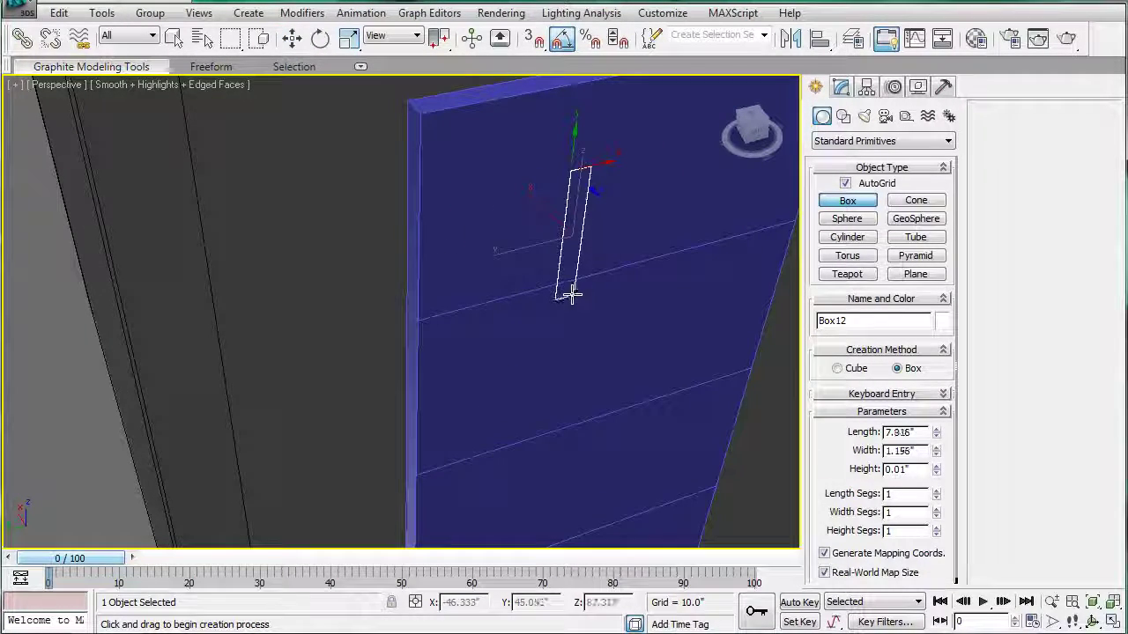
click(616, 317)
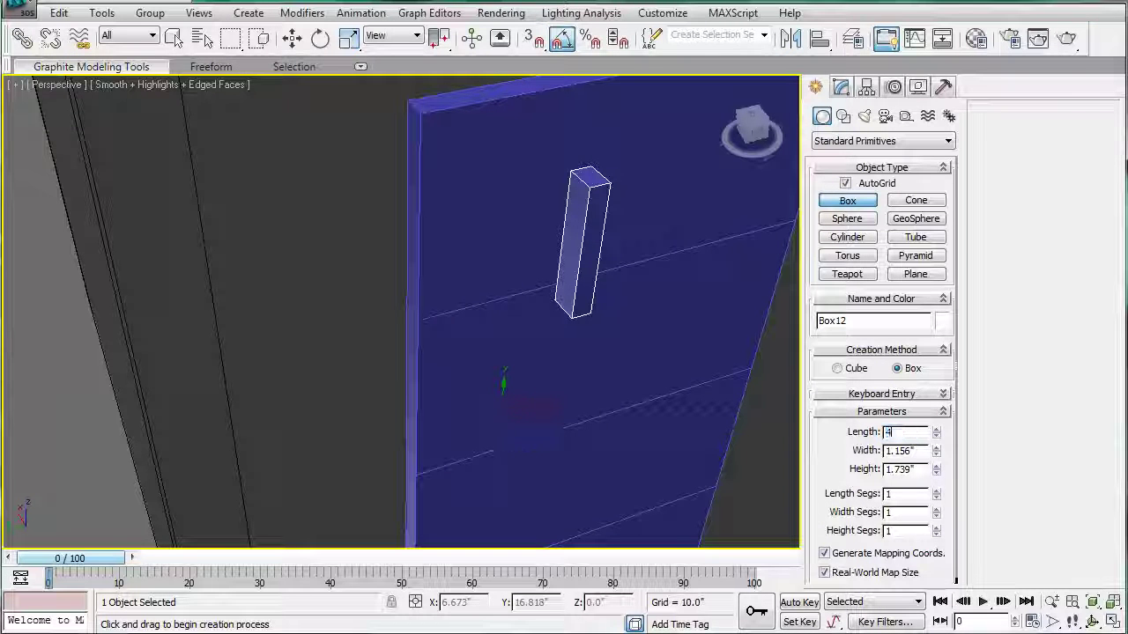
Set the small box's length to 4.5" and move it up along Z until its top meets the panel's top edge.
key(Return)
middle_drag(638, 208, 568, 391)
key(w)
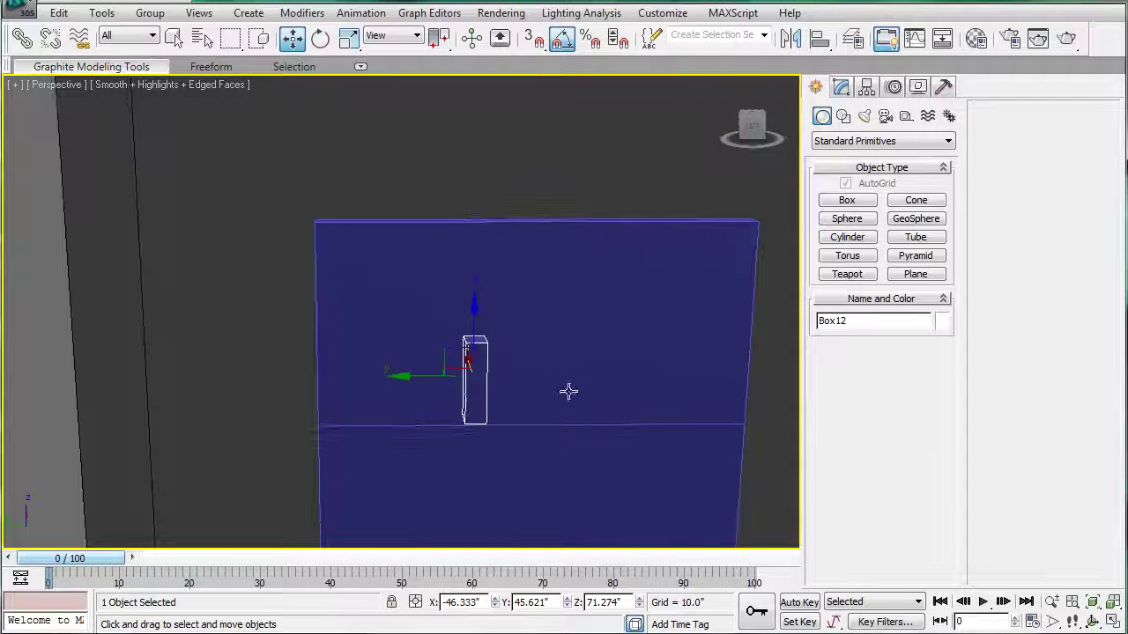
drag(476, 323, 468, 211)
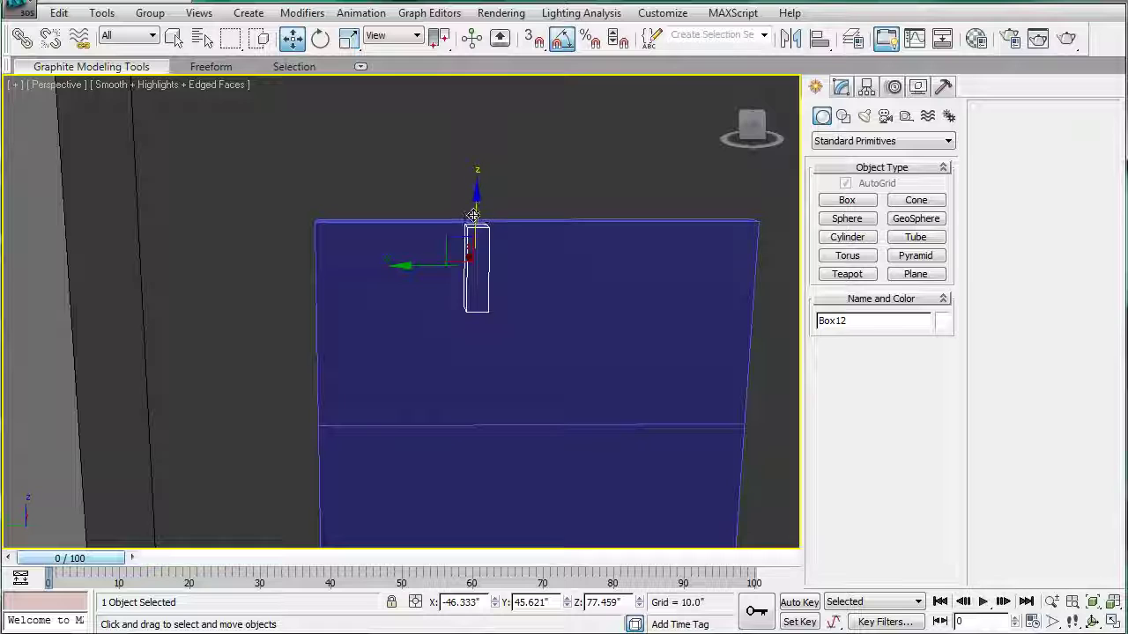
Select the four vertices of the panel's uppermost connected edge row.
click(650, 423)
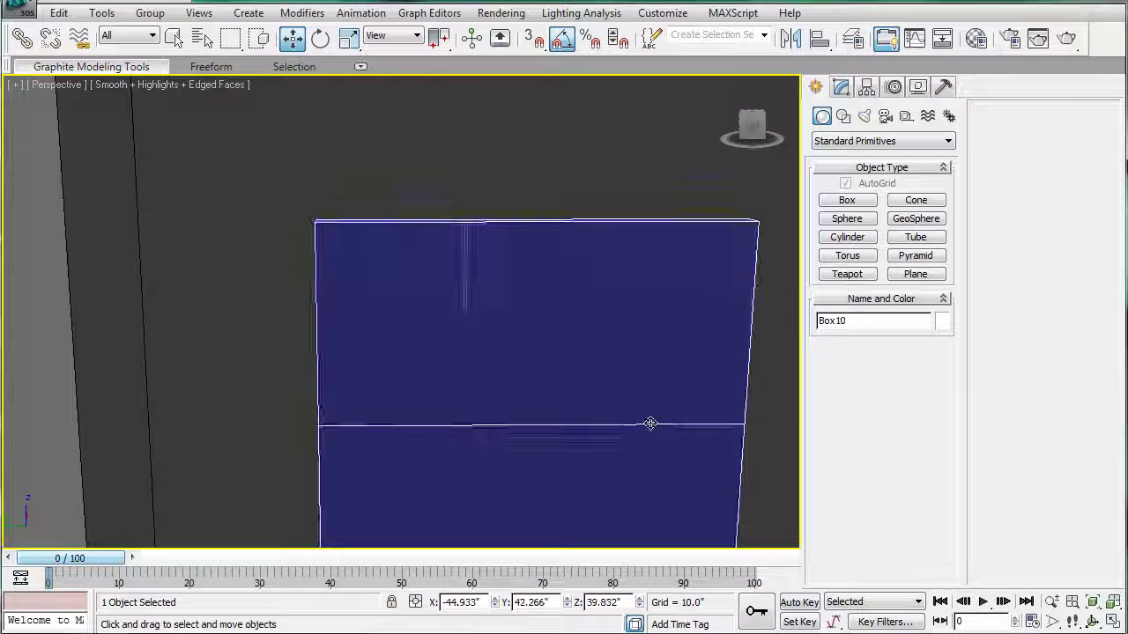
click(841, 86)
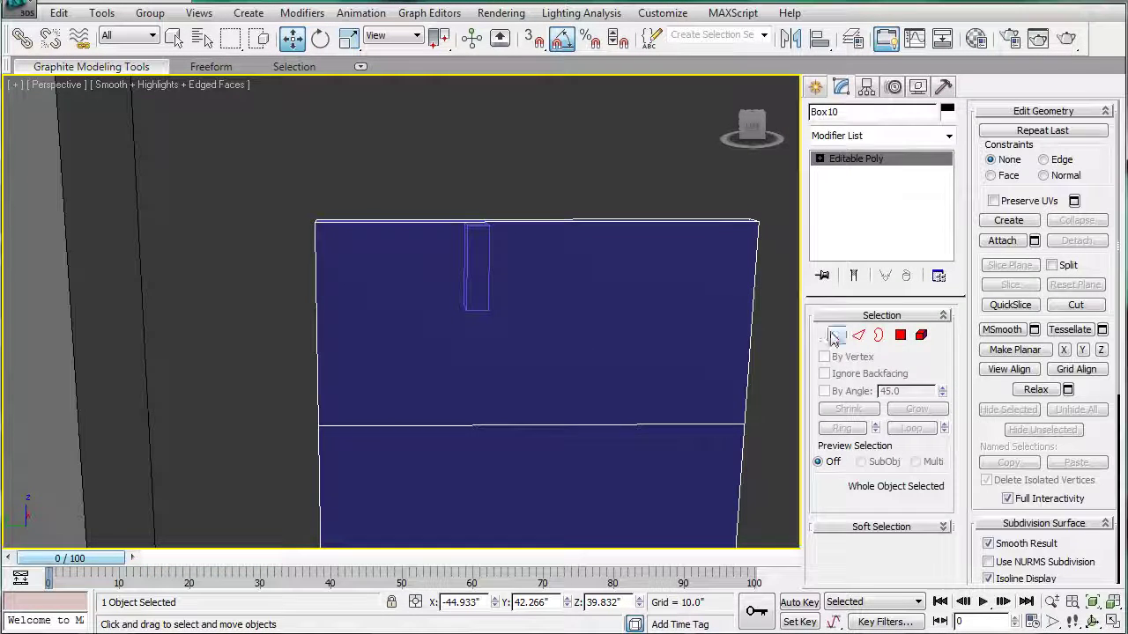
key(1)
scroll(650, 359, down, 3)
middle_drag(387, 424, 250, 362)
drag(185, 298, 494, 339)
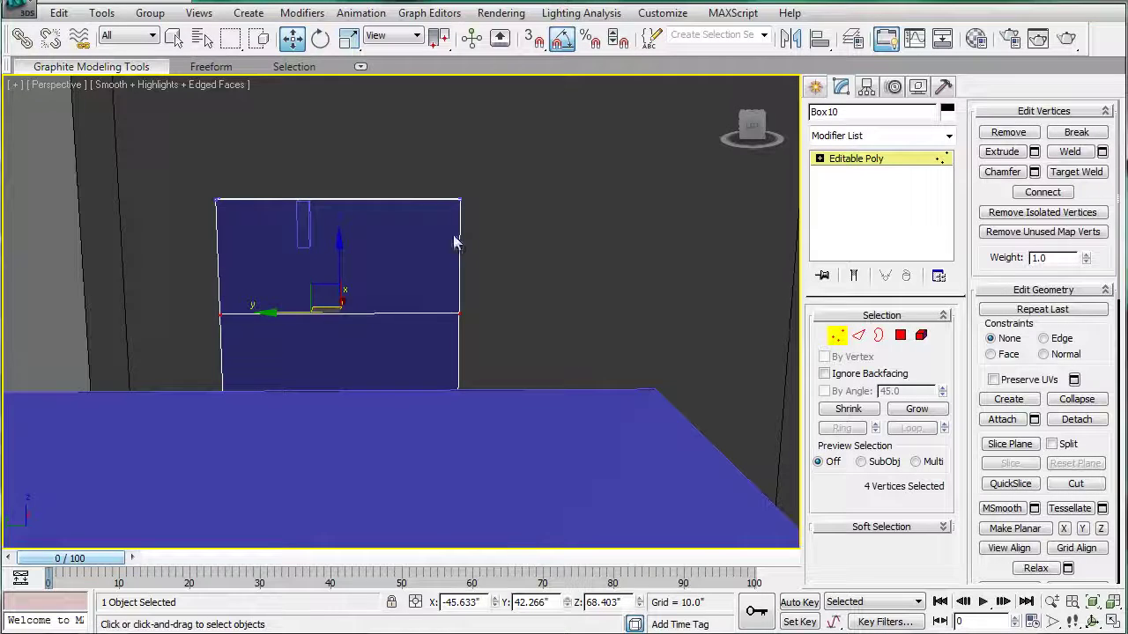
Examine the small box and the panel's selected vertex row in the left, right and perspective views.
scroll(423, 232, up, 3)
middle_drag(372, 229, 417, 347)
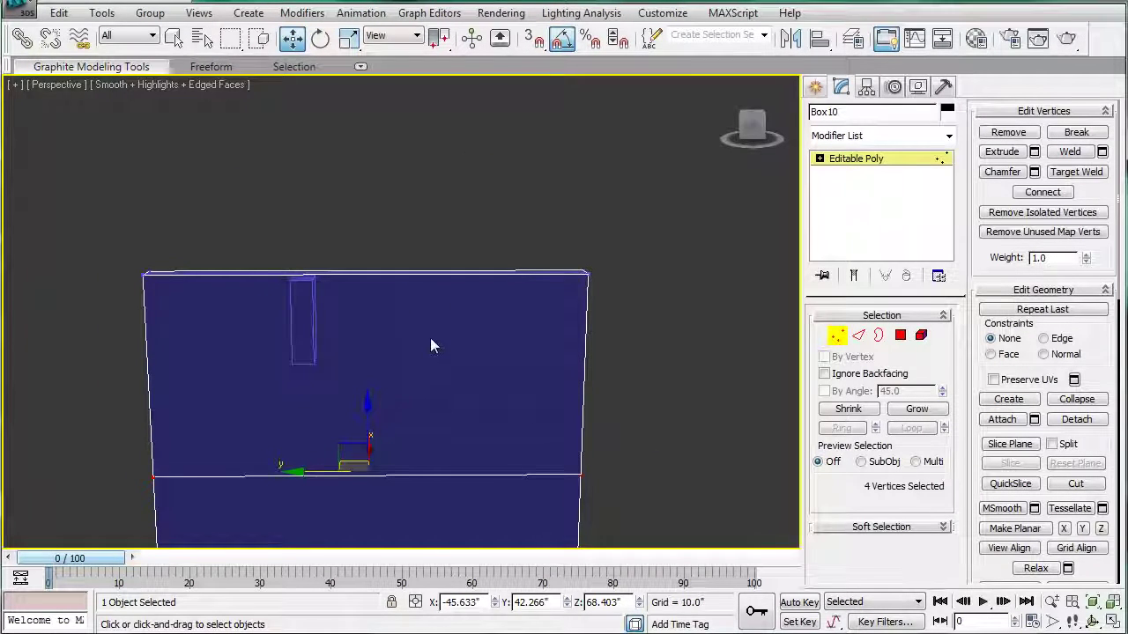
key(l)
middle_drag(416, 282, 520, 485)
scroll(498, 397, up, 6)
middle_drag(494, 383, 387, 29)
middle_drag(590, 477, 503, 376)
scroll(504, 376, down, 3)
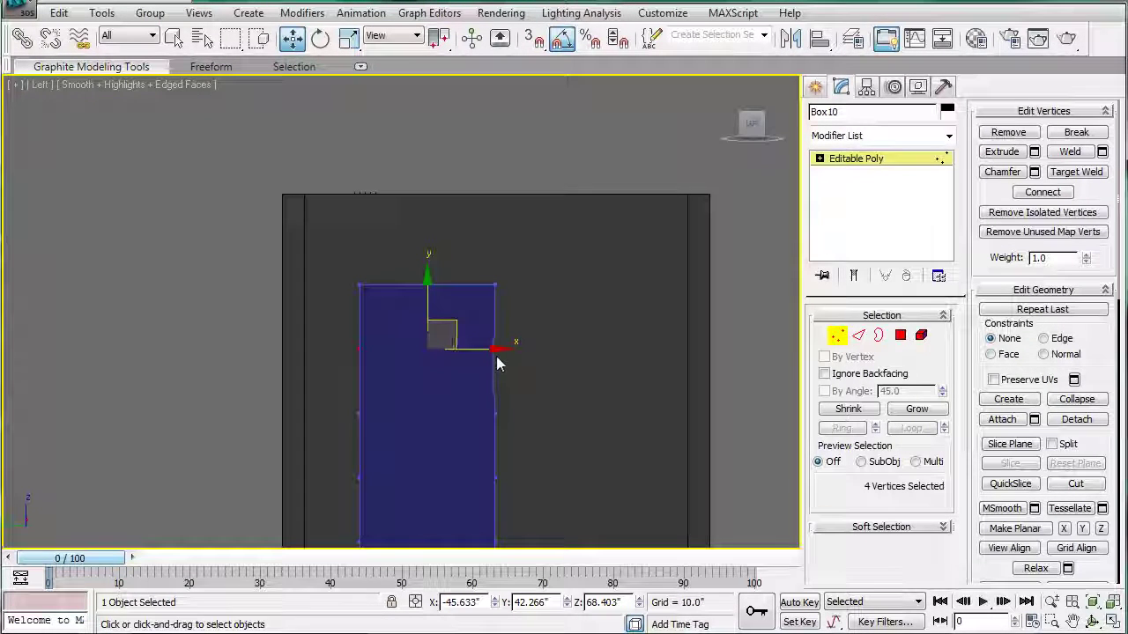
key(r)
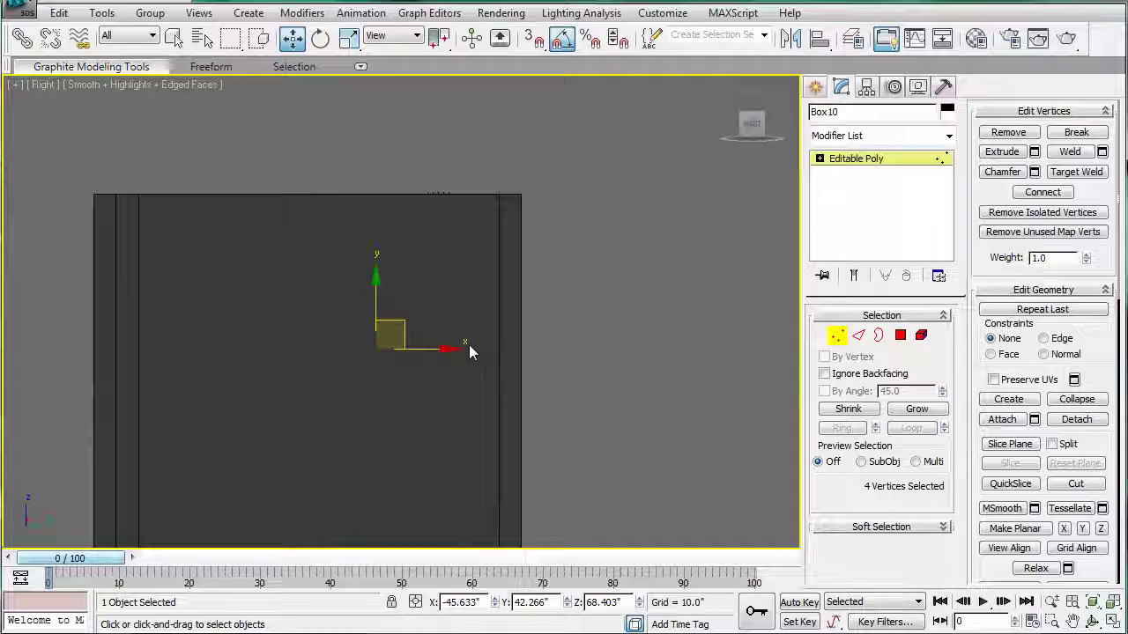
key(v)
key(l)
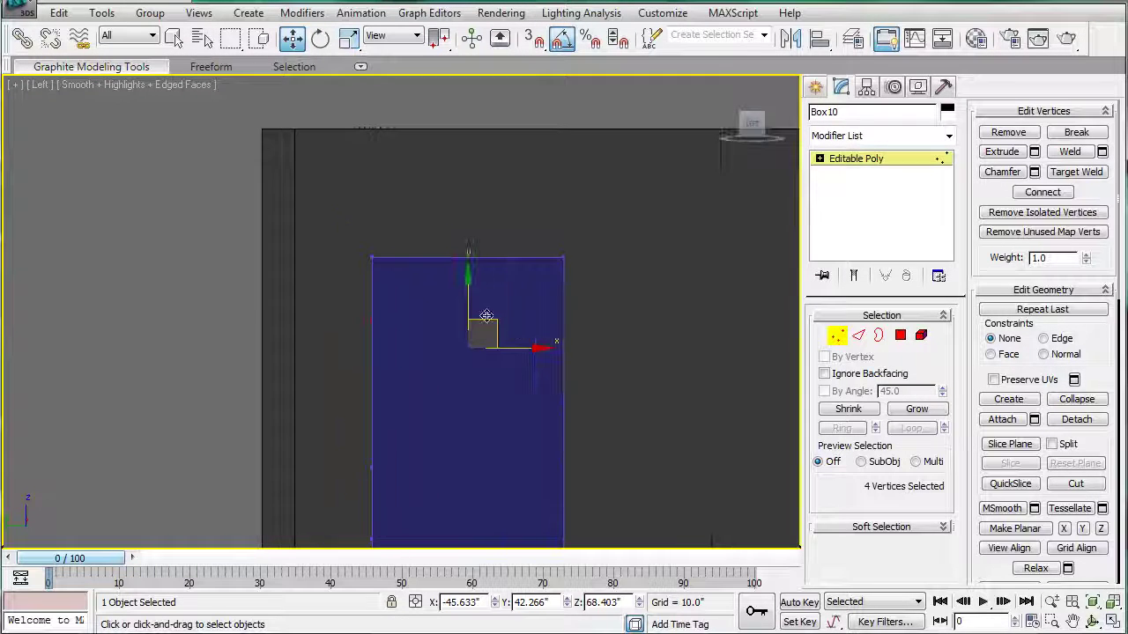
scroll(486, 315, up, 2)
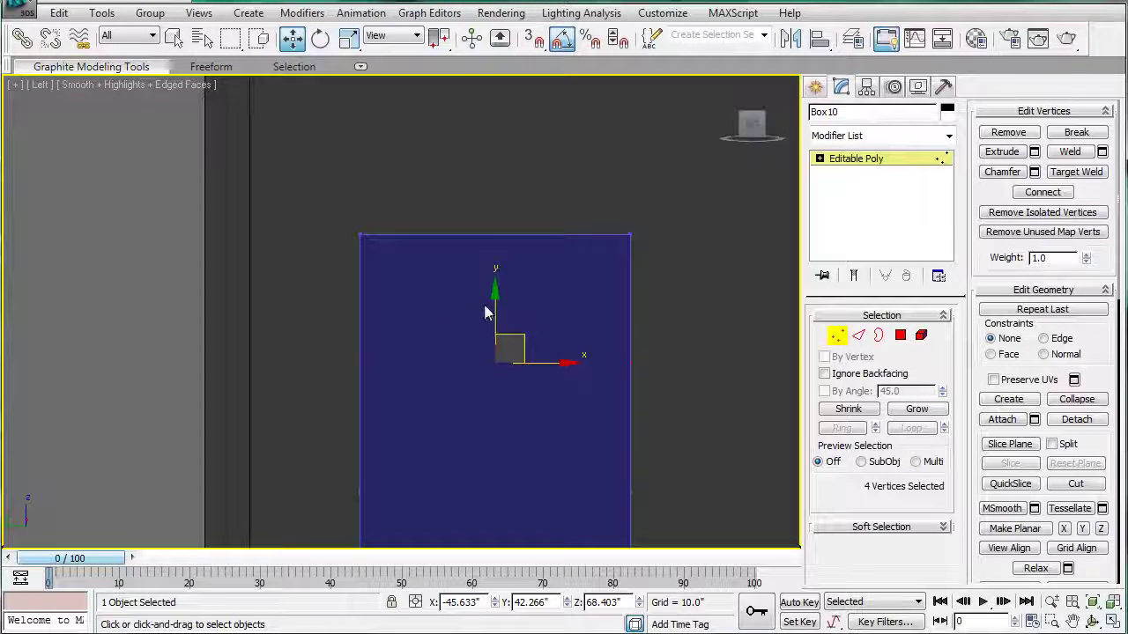
Assign the grey 01 - Default material to the small box and check the panel in the left view.
key(p)
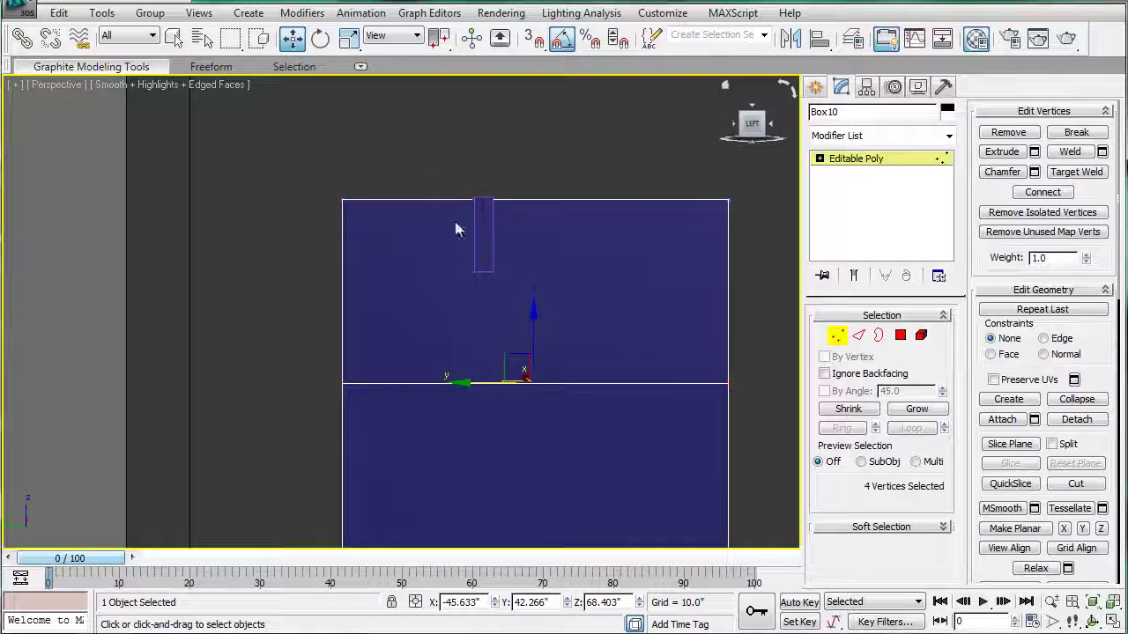
key(m)
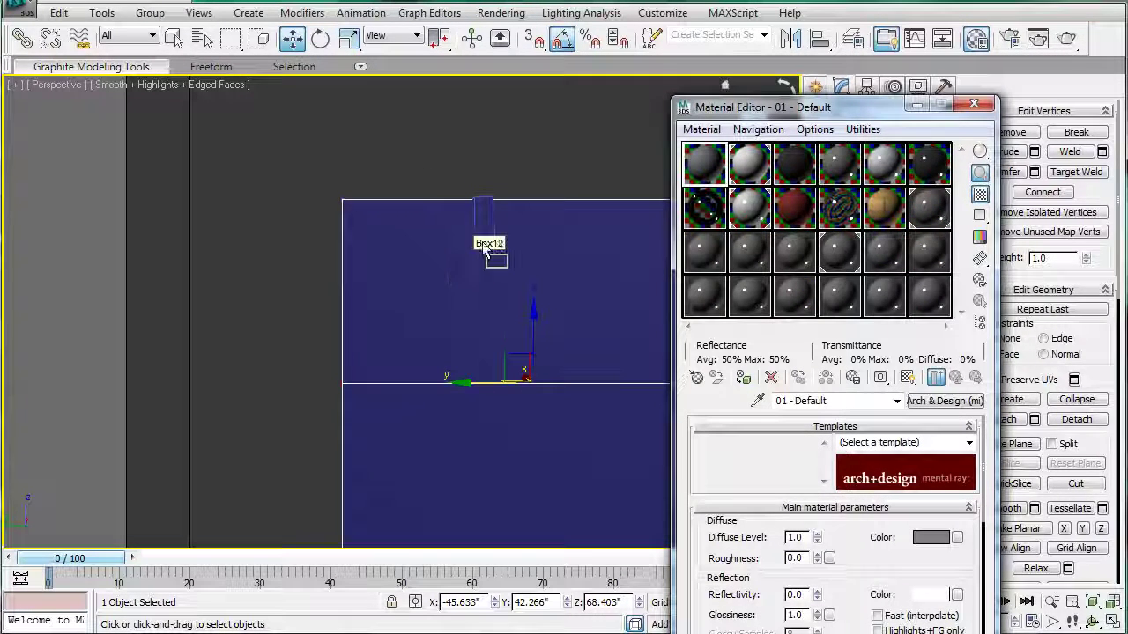
click(973, 105)
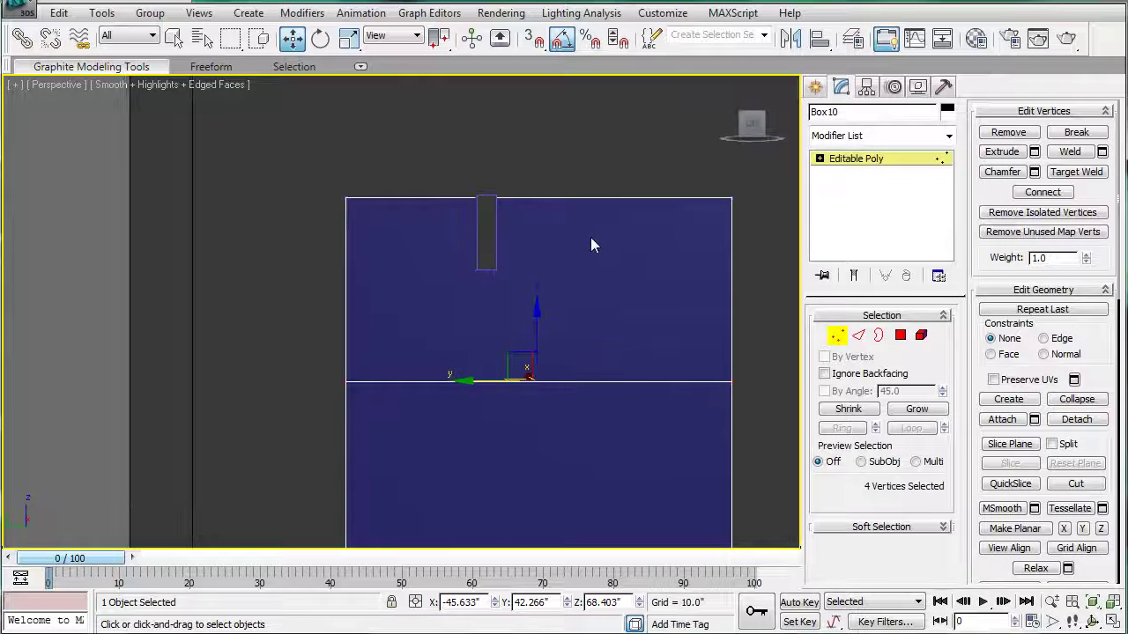
key(l)
middle_drag(530, 285, 482, 356)
scroll(396, 308, up, 4)
middle_drag(376, 292, 514, 322)
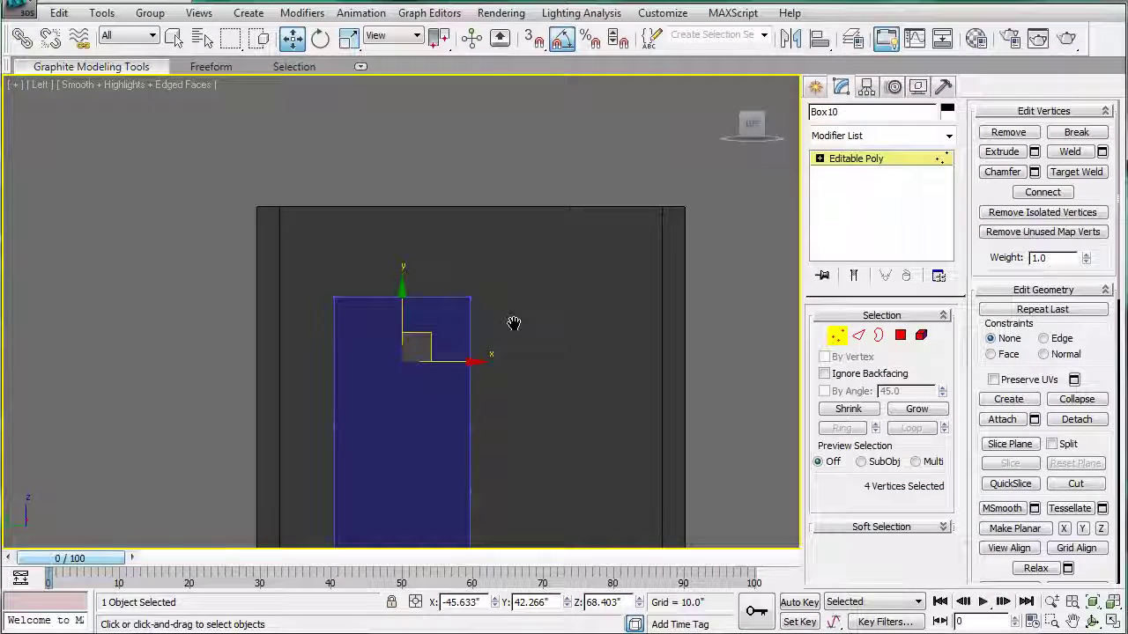
Leave vertex editing and delete the thick cloned block standing in front of the wall.
key(p)
middle_drag(418, 311, 532, 443)
scroll(398, 291, down, 8)
click(853, 160)
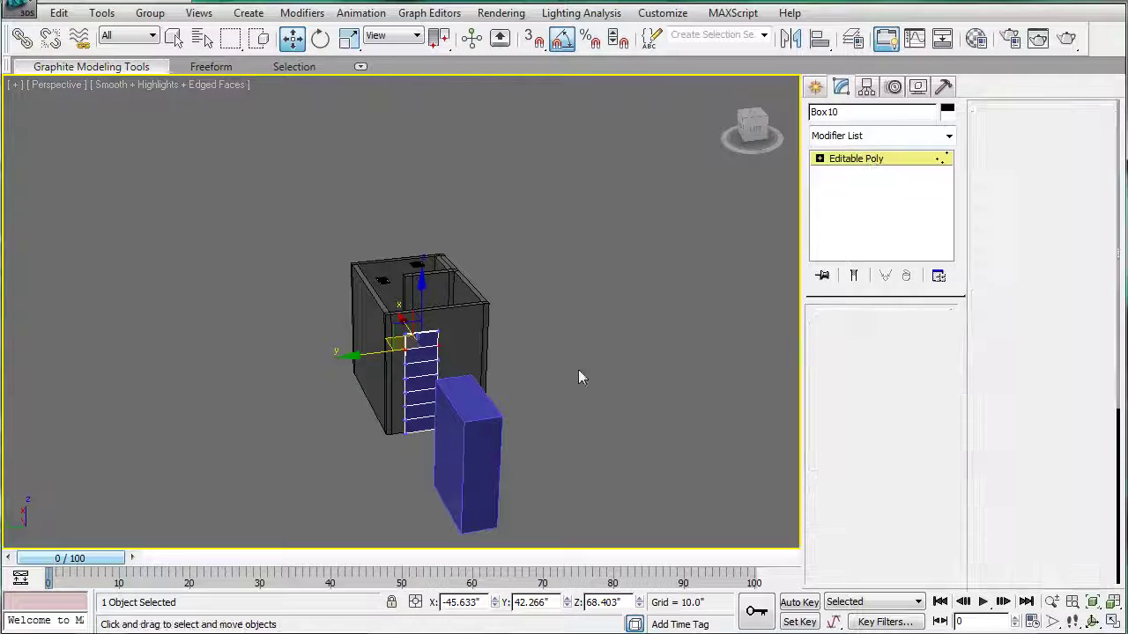
click(454, 423)
key(Delete)
scroll(455, 318, up, 3)
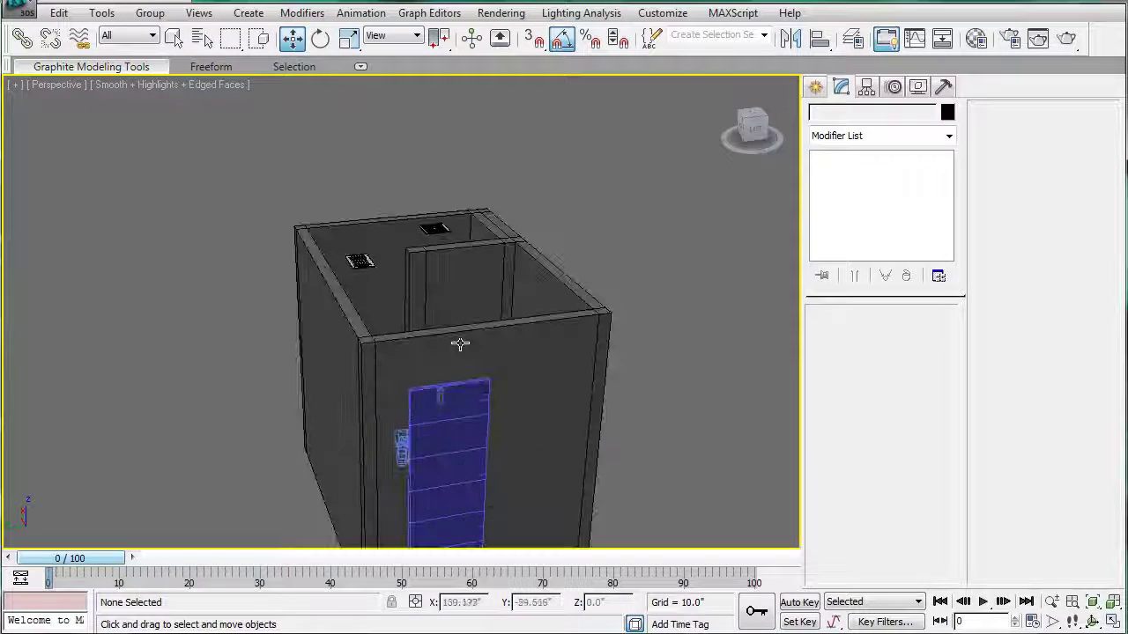
In the left view, move the panel's uppermost inner vertex row up to the bottom edge of the small grey box.
key(l)
scroll(391, 209, up, 8)
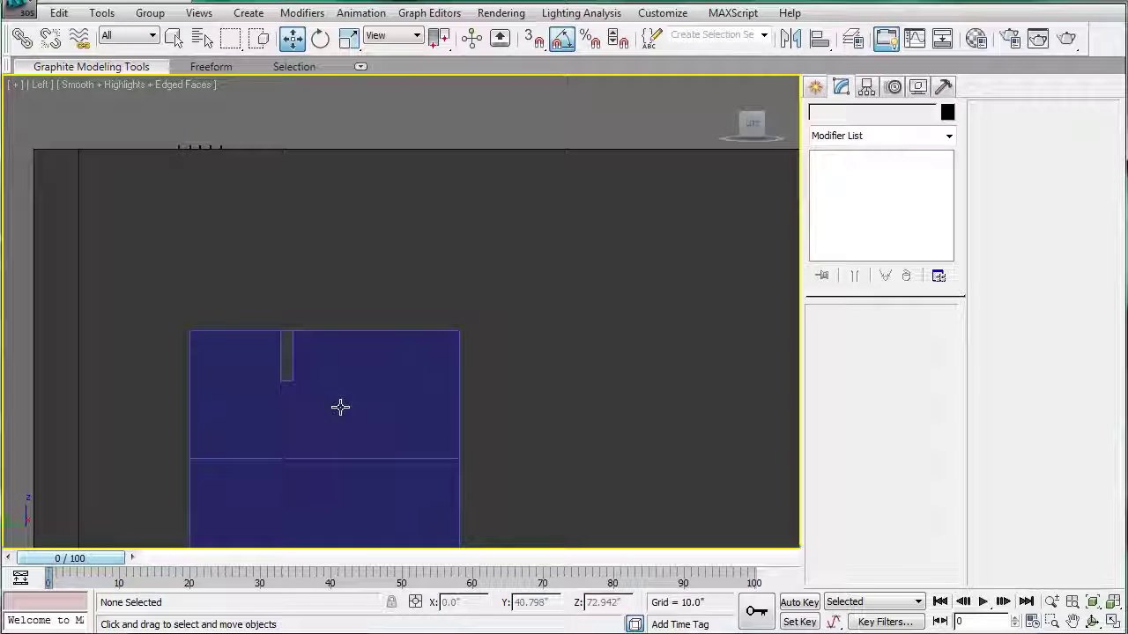
click(340, 405)
click(834, 336)
drag(115, 422, 529, 520)
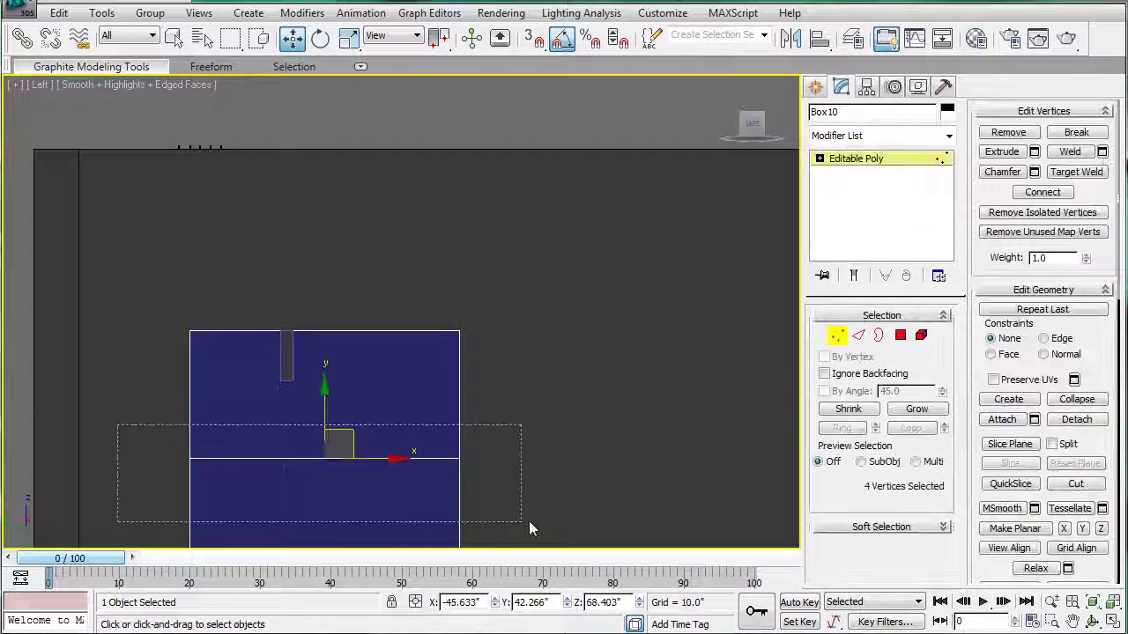
drag(324, 399, 321, 322)
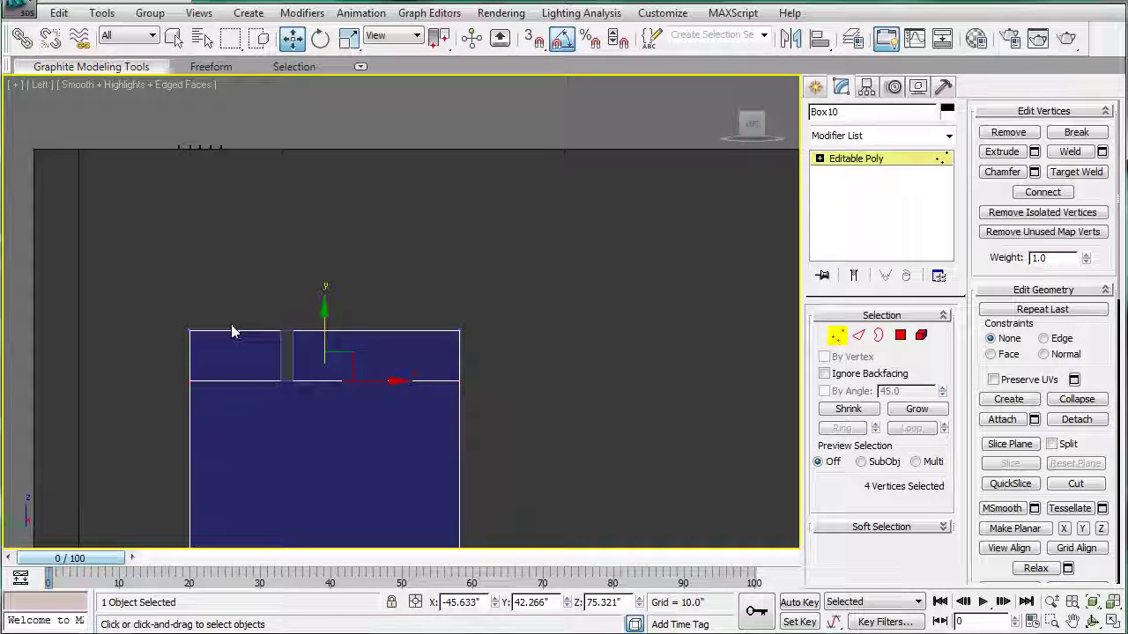
middle_drag(384, 400, 427, 353)
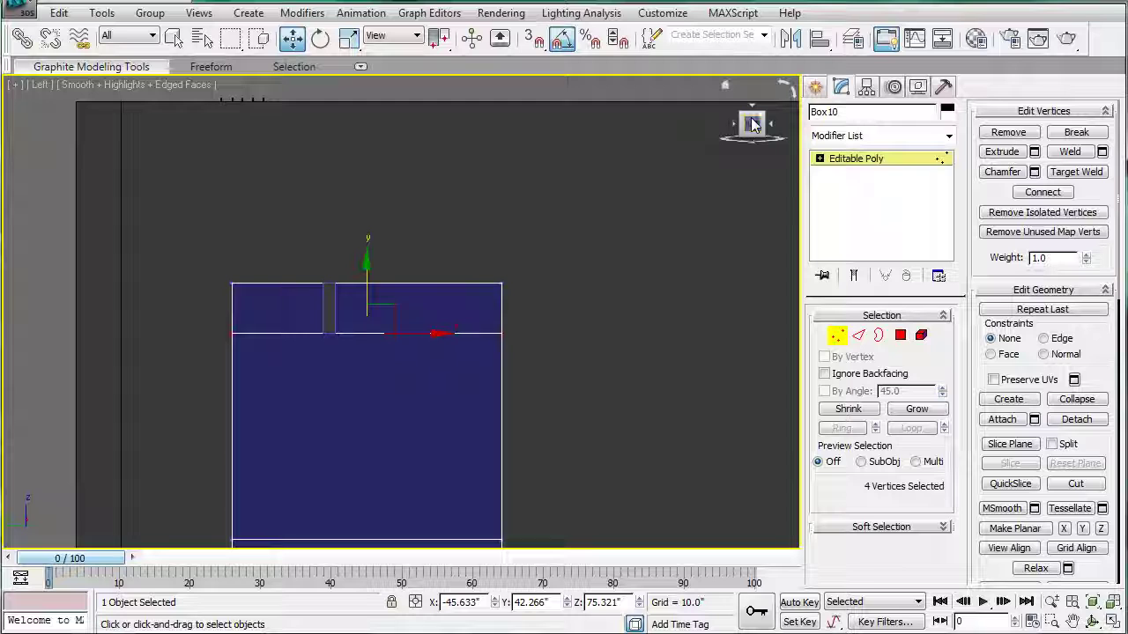
click(868, 166)
Set the small grey box's length to 8.5" and place its top against the panel's first horizontal line.
click(327, 304)
middle_drag(327, 308, 345, 233)
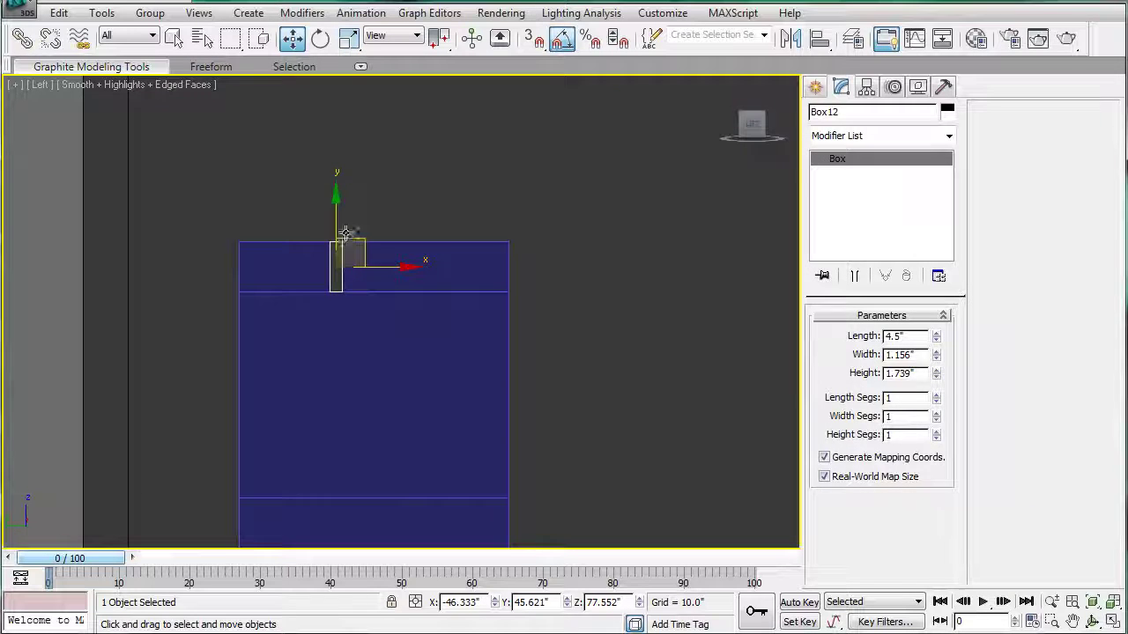
click(343, 221)
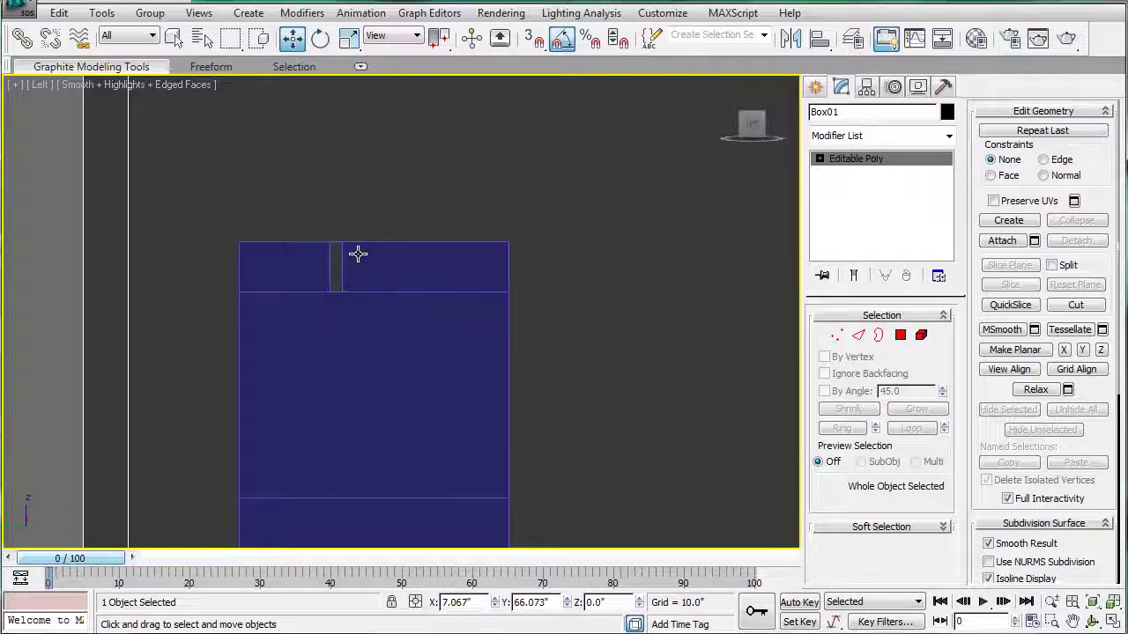
click(339, 252)
drag(337, 230, 341, 309)
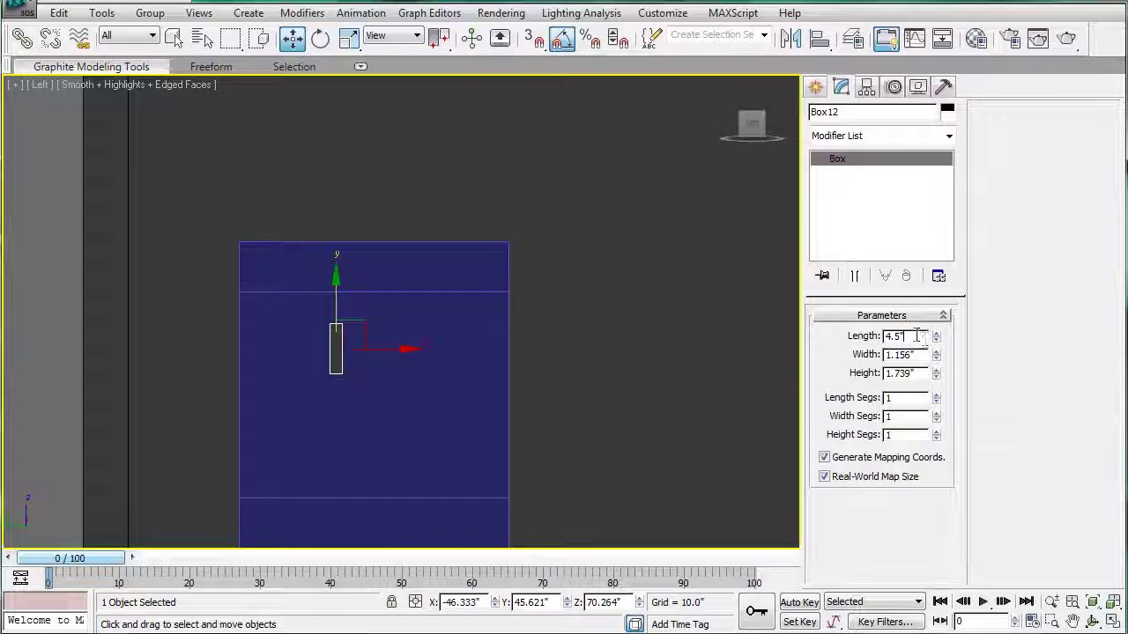
key(Return)
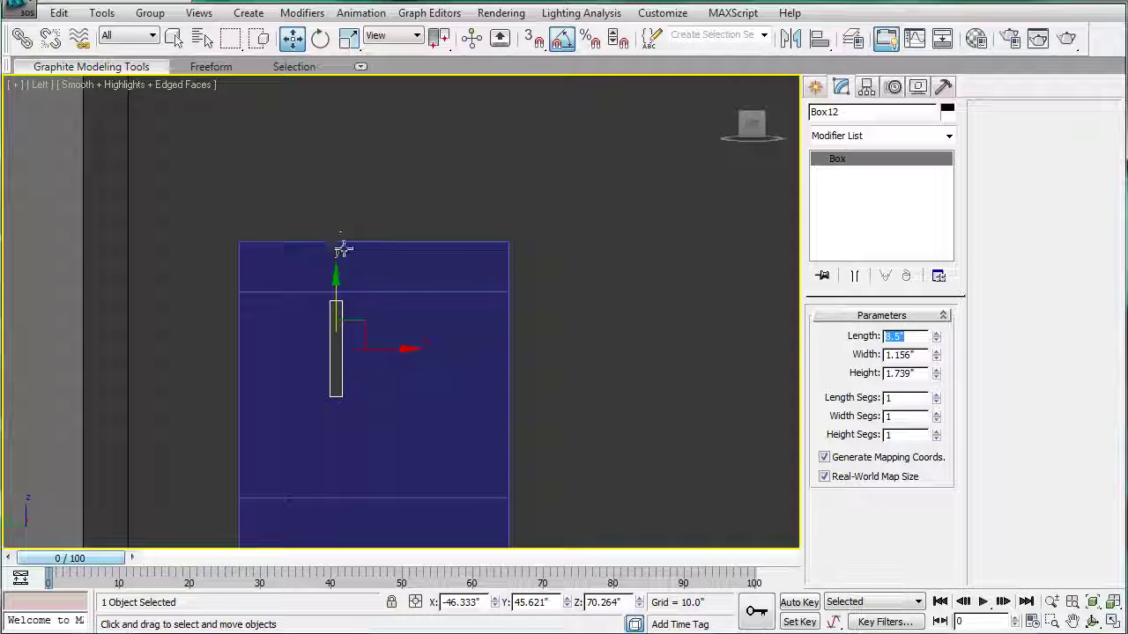
drag(338, 294, 338, 285)
Move the panel's second inner vertex row up to the bottom edge of the 8.5" grey box.
click(386, 359)
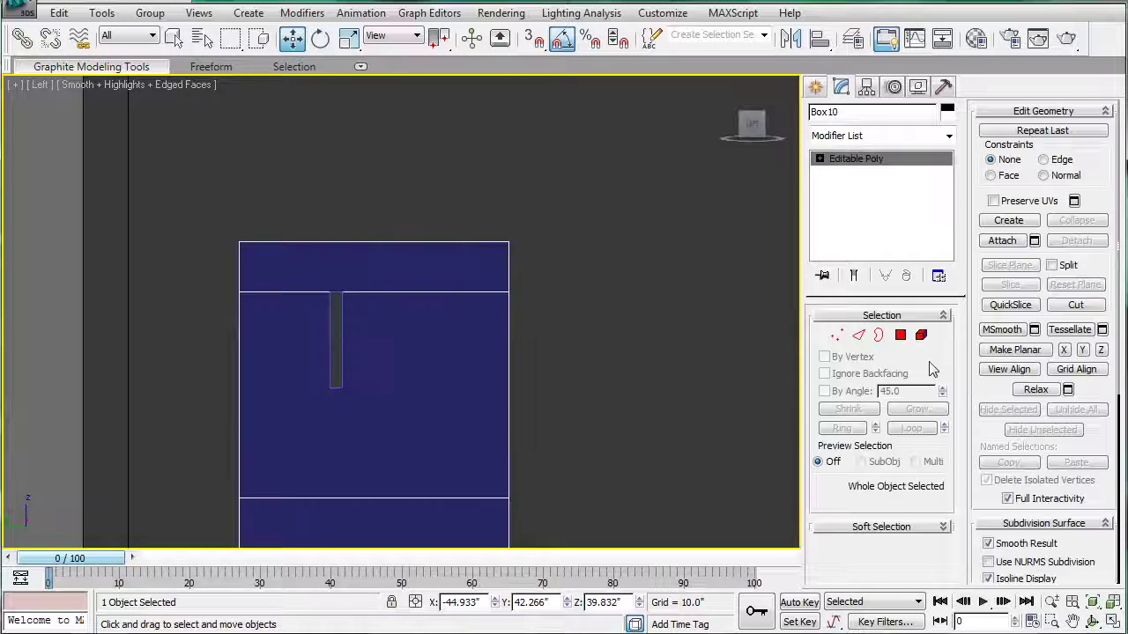
click(835, 335)
drag(113, 430, 639, 546)
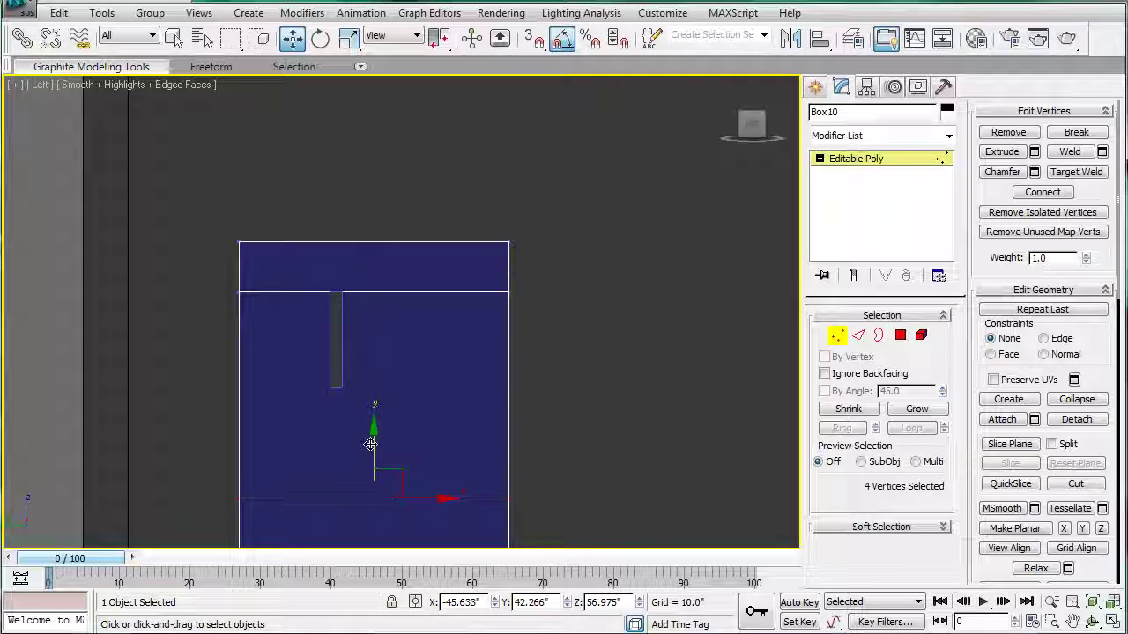
drag(371, 423, 379, 334)
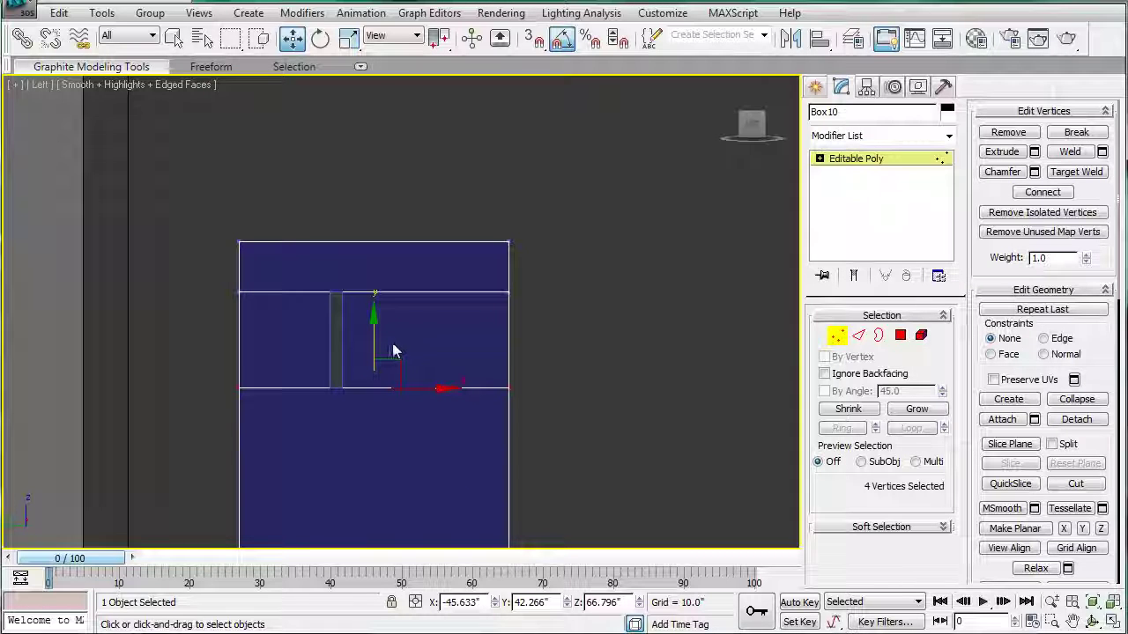
click(884, 164)
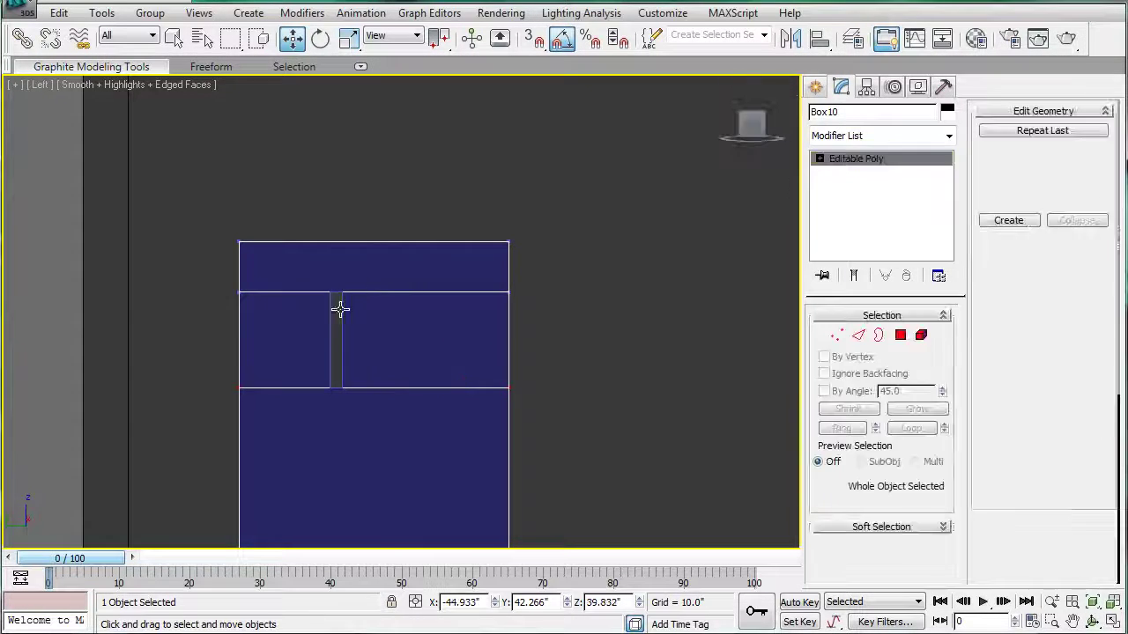
Set the small grey box's length to 3.75" and place its top against the panel's second horizontal line.
click(336, 308)
middle_drag(359, 289, 370, 227)
drag(347, 228, 347, 338)
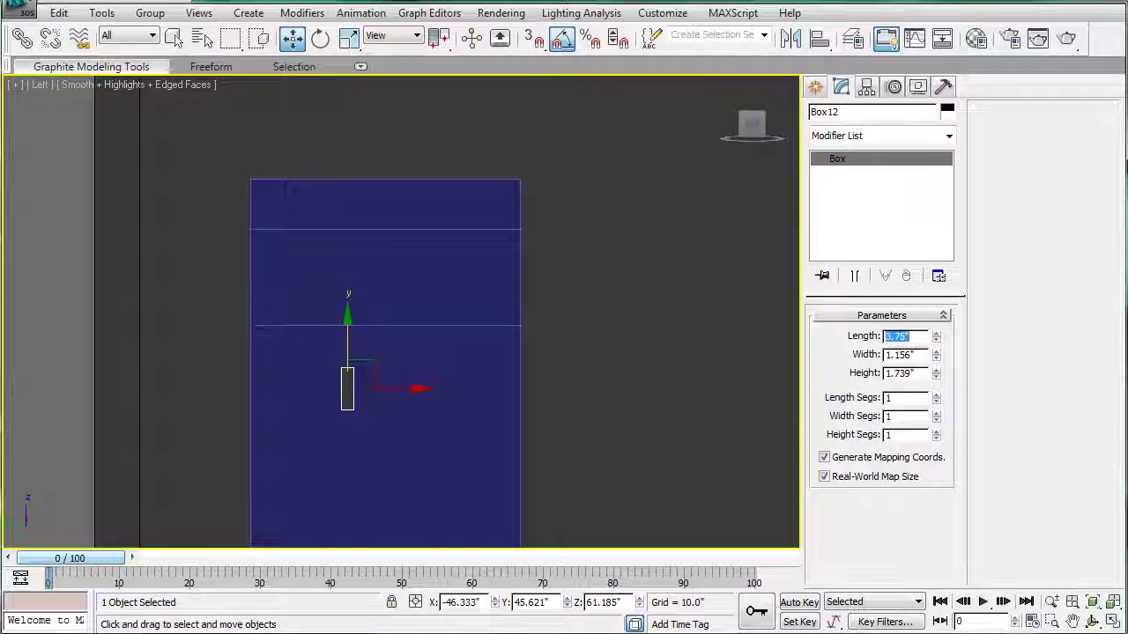
middle_drag(405, 332, 385, 340)
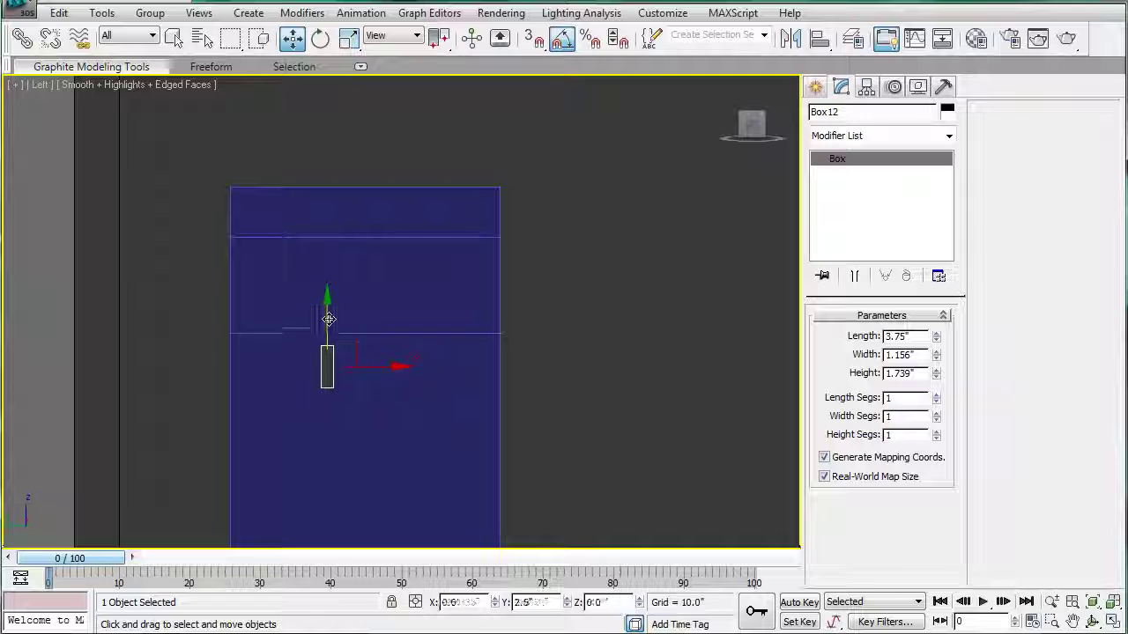
drag(328, 319, 326, 307)
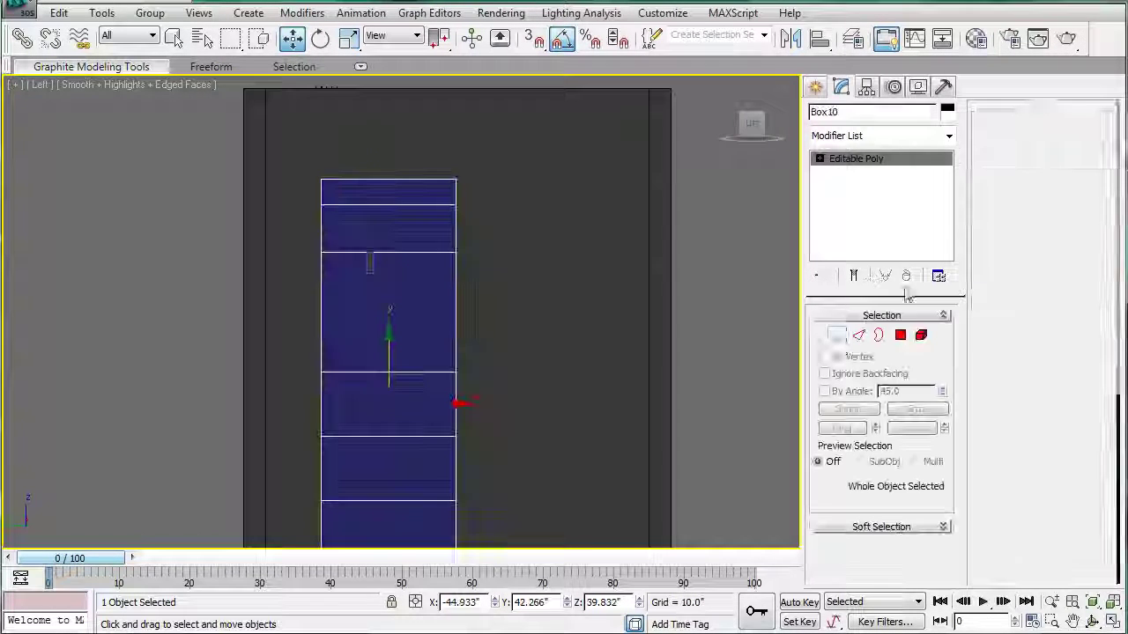
Move the panel's third inner vertex row up to the bottom edge of the 3.75" grey box.
drag(215, 322, 530, 392)
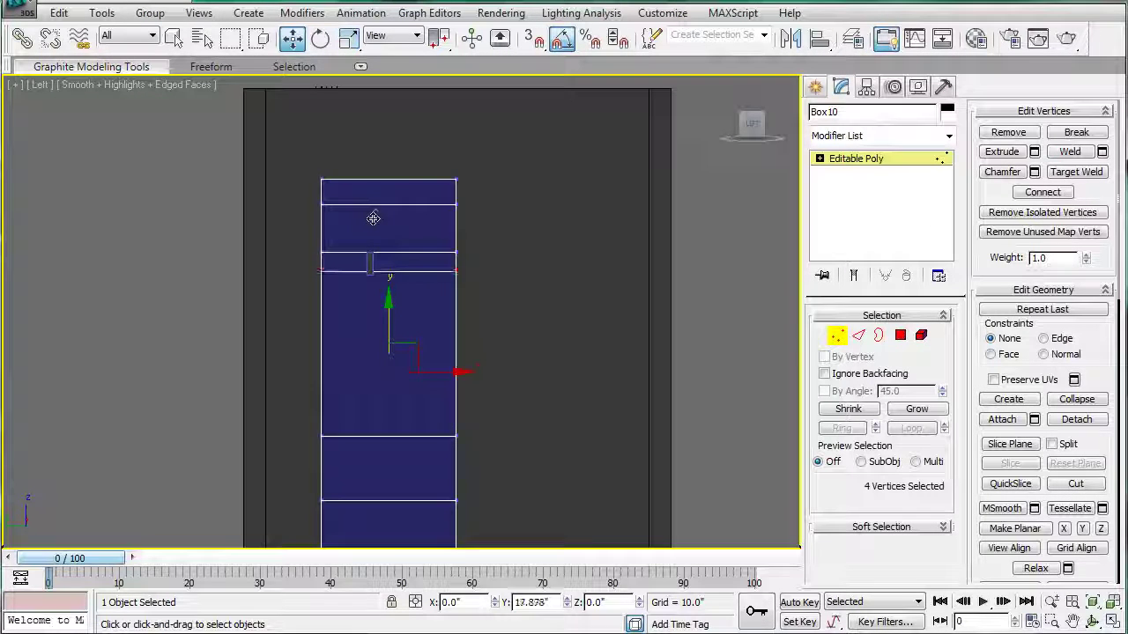
scroll(372, 231, up, 5)
drag(388, 195, 397, 207)
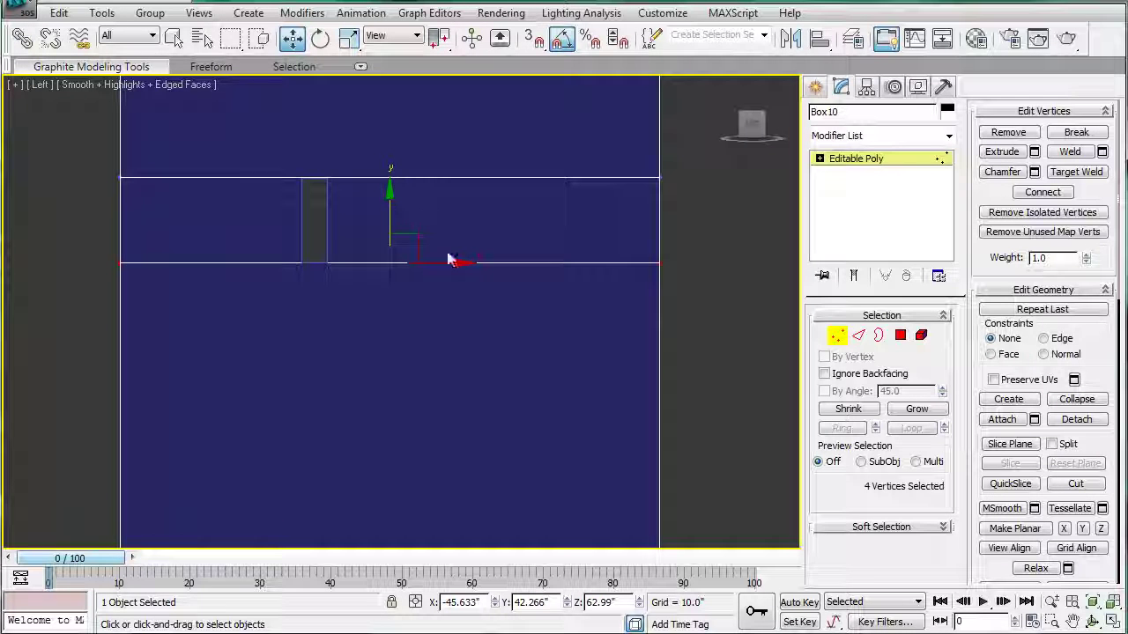
scroll(523, 390, down, 3)
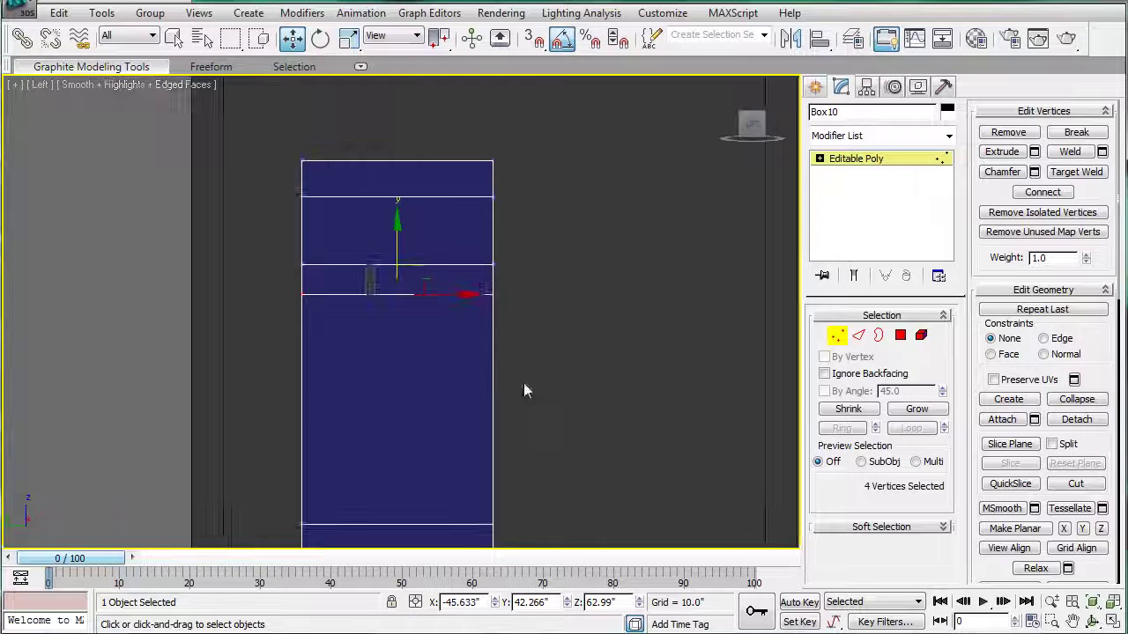
Set the small grey box's length to 24" and place its top against the panel's third inner horizontal line.
click(846, 159)
click(370, 278)
drag(370, 207, 372, 250)
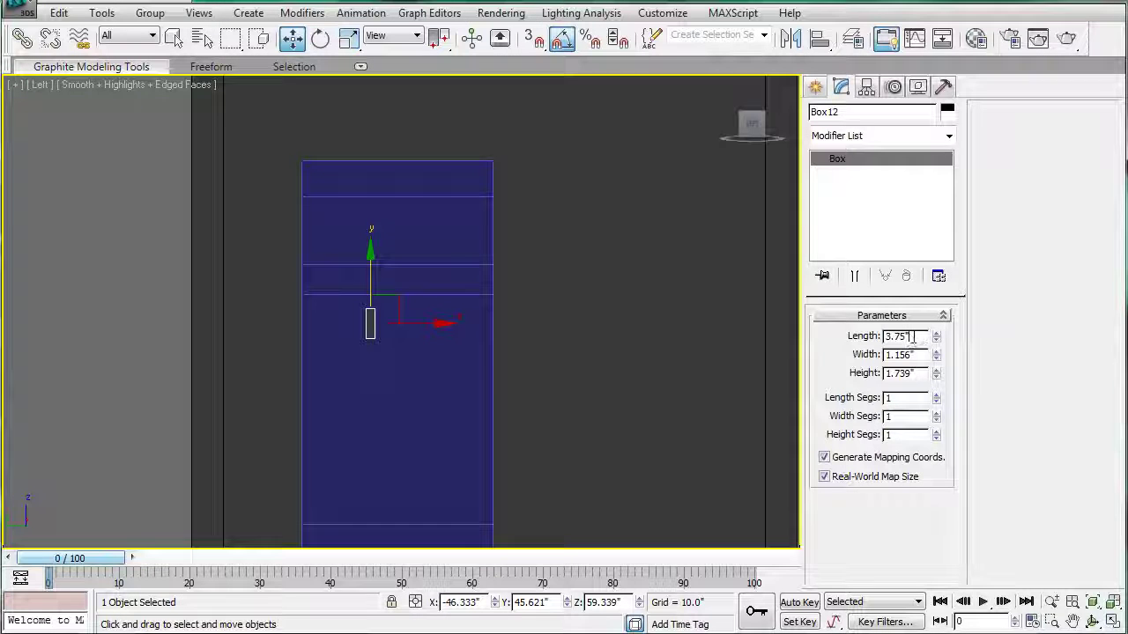
key(Return)
middle_drag(403, 283, 419, 270)
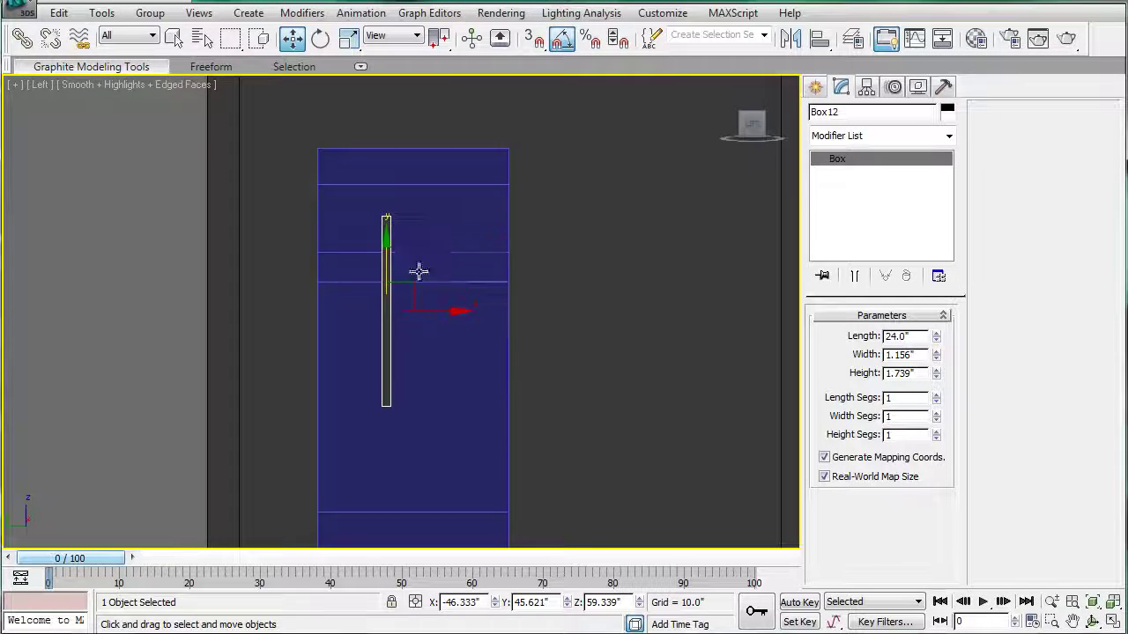
scroll(419, 271, down, 3)
middle_drag(444, 230, 446, 189)
scroll(423, 230, up, 2)
scroll(423, 230, up, 2)
drag(398, 181, 403, 248)
Move the panel's fourth inner vertex row up to the bottom edge of the 24" grey box.
click(455, 254)
click(836, 333)
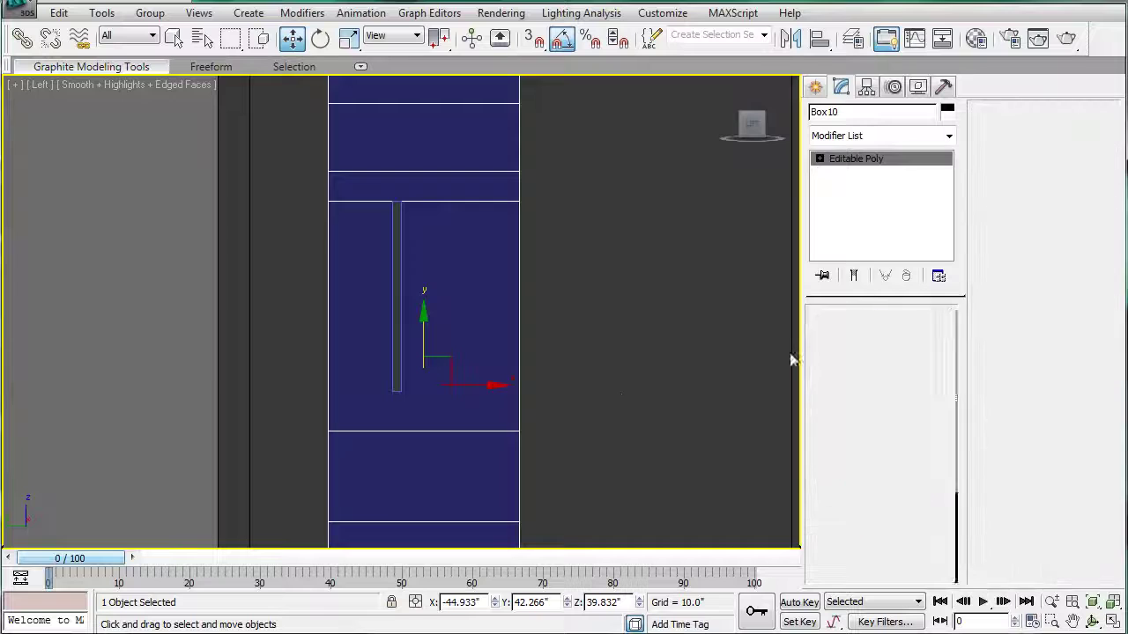
drag(207, 369, 276, 401)
key(1)
drag(421, 374, 414, 338)
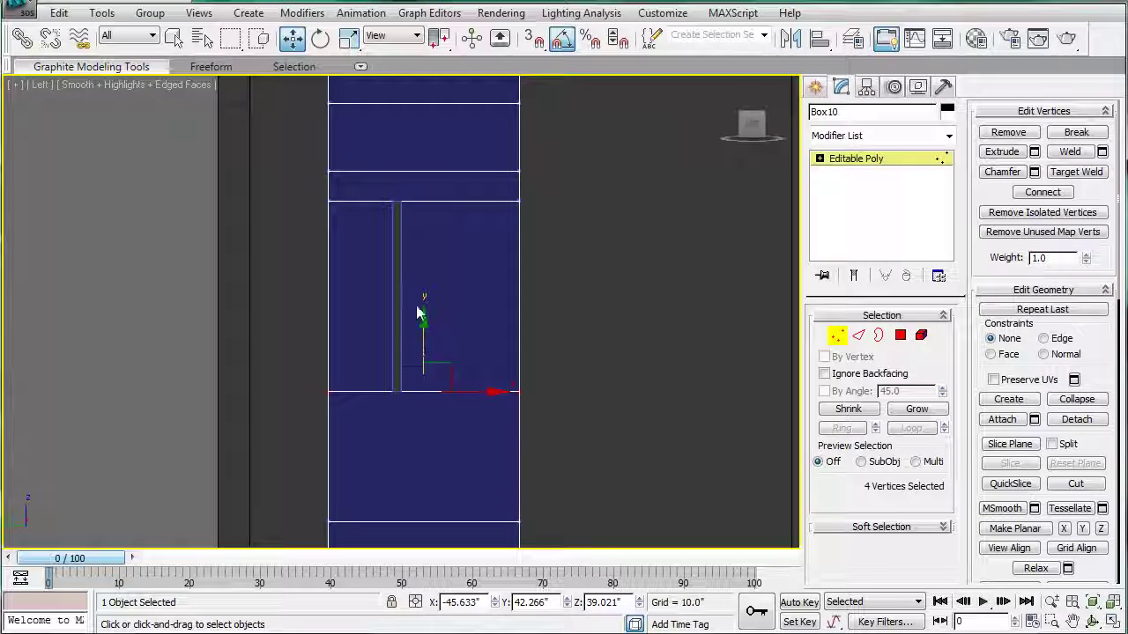
middle_drag(511, 307, 498, 318)
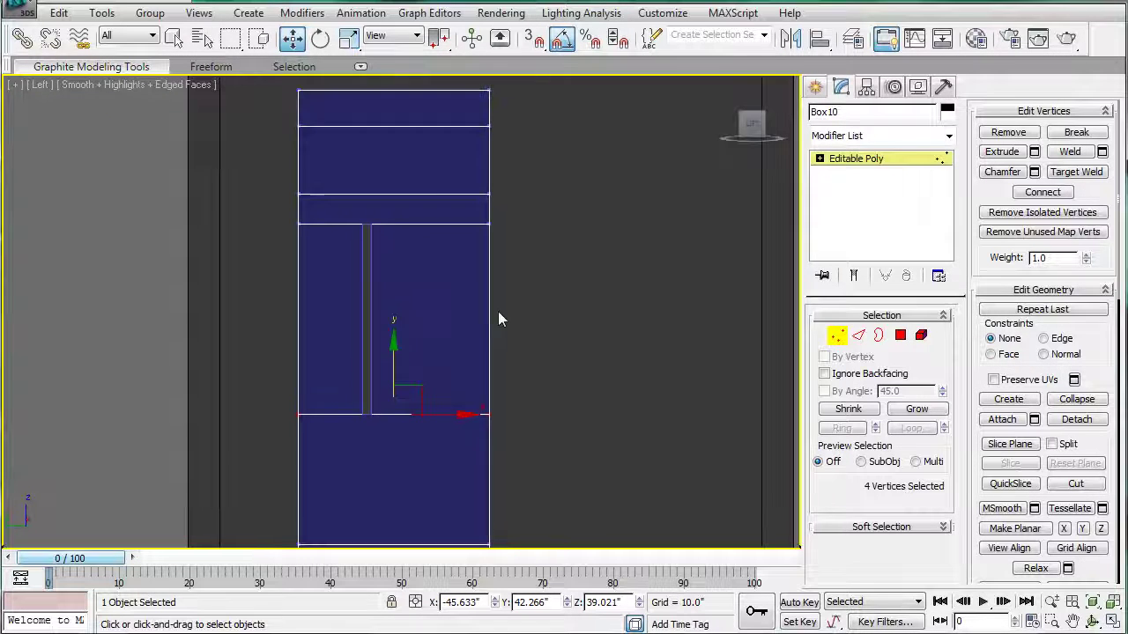
Set the grey box's length to 6.75" and place its top against the panel's fourth inner horizontal line.
click(855, 159)
click(366, 323)
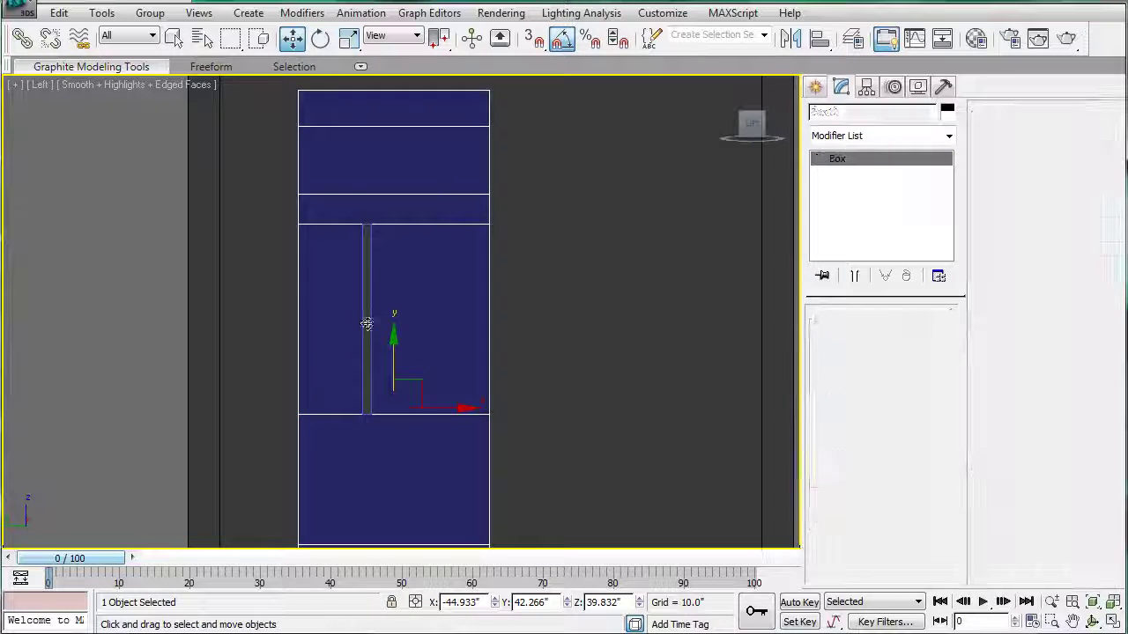
middle_drag(384, 331, 377, 251)
scroll(377, 250, down, 2)
drag(373, 206, 350, 324)
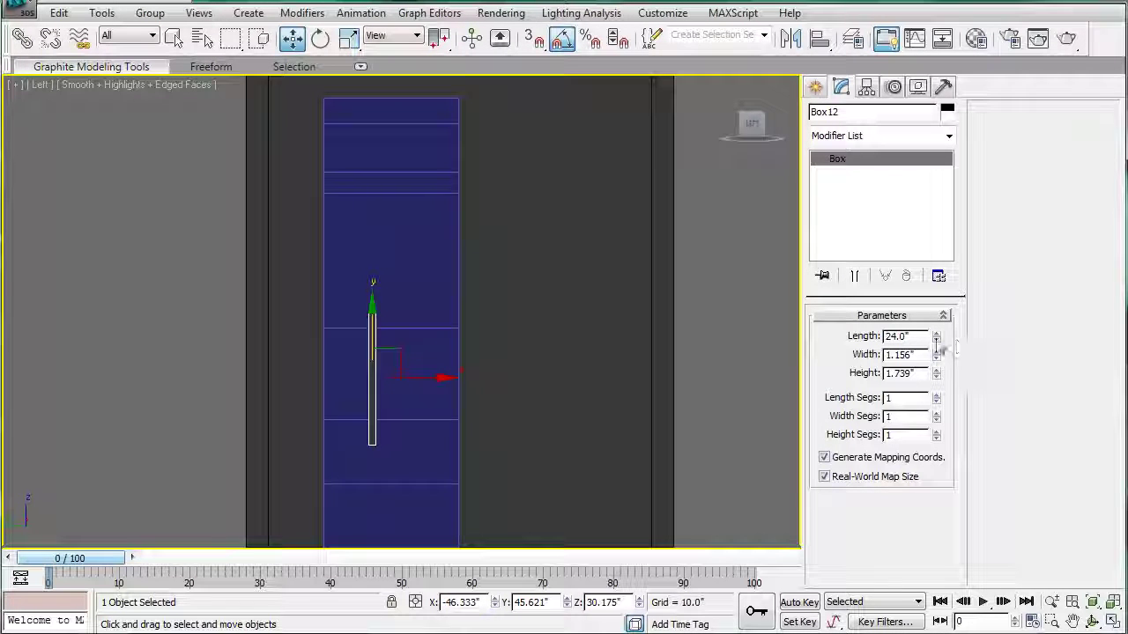
drag(922, 337, 468, 328)
text(5.7)
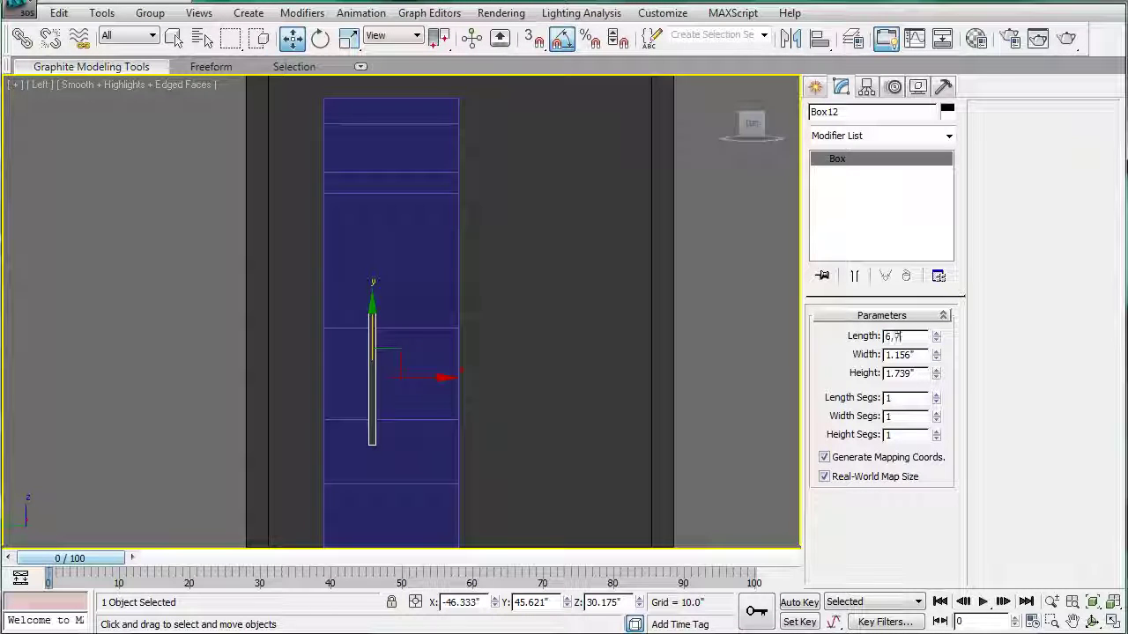
text(5)
key(Return)
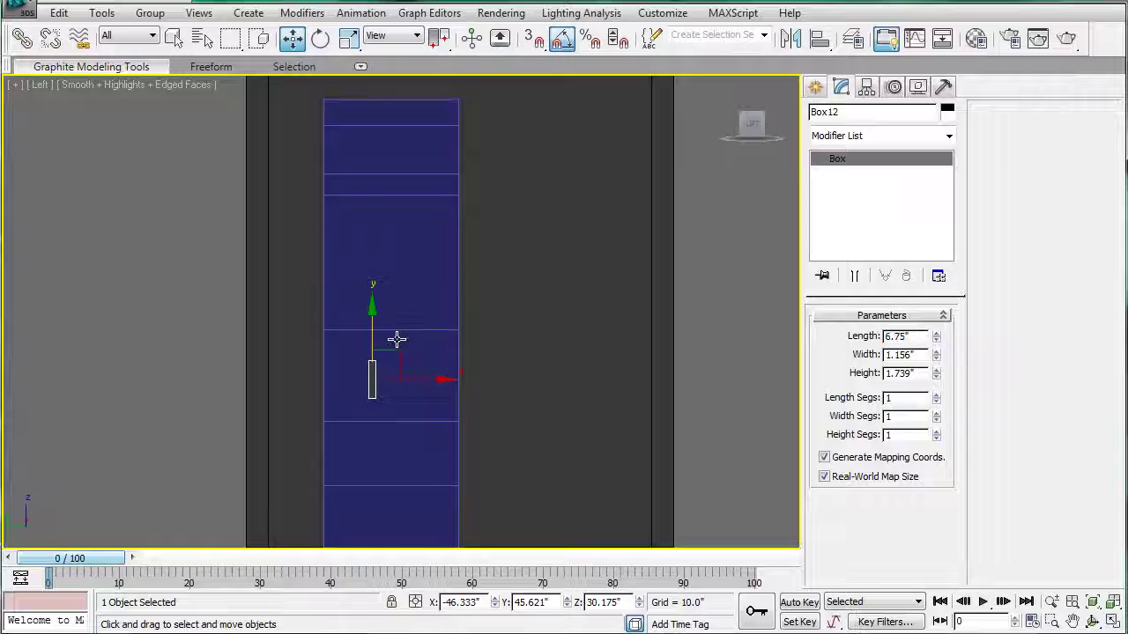
scroll(395, 340, up, 2)
drag(356, 340, 351, 300)
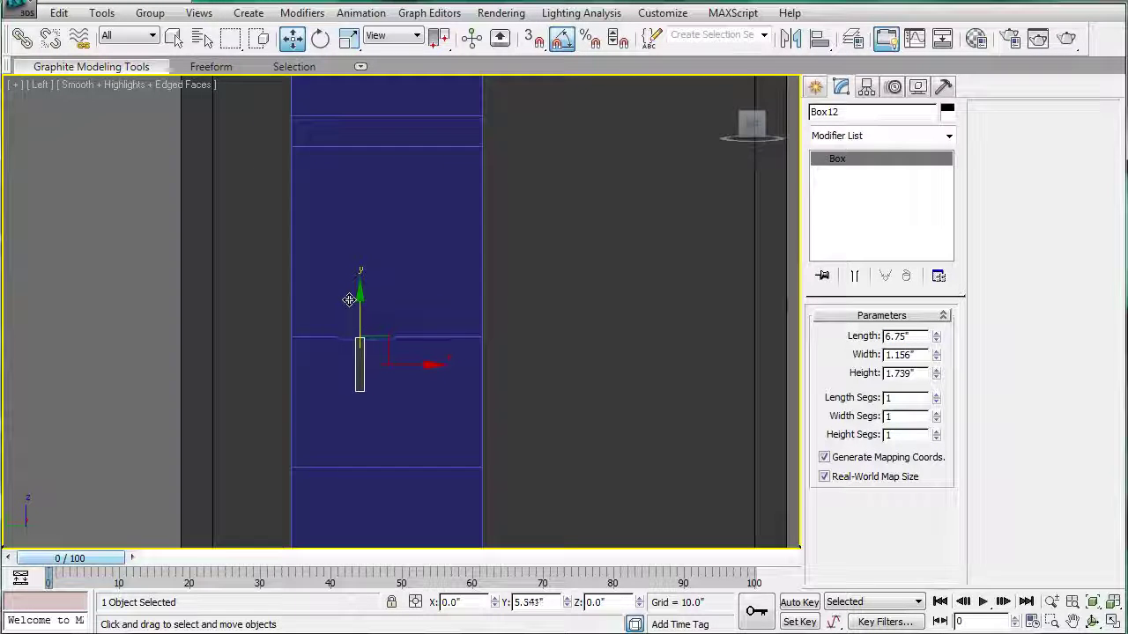
scroll(414, 374, down, 2)
Move the panel's fifth inner vertex row up to the bottom edge of the 6.75" grey box.
click(414, 375)
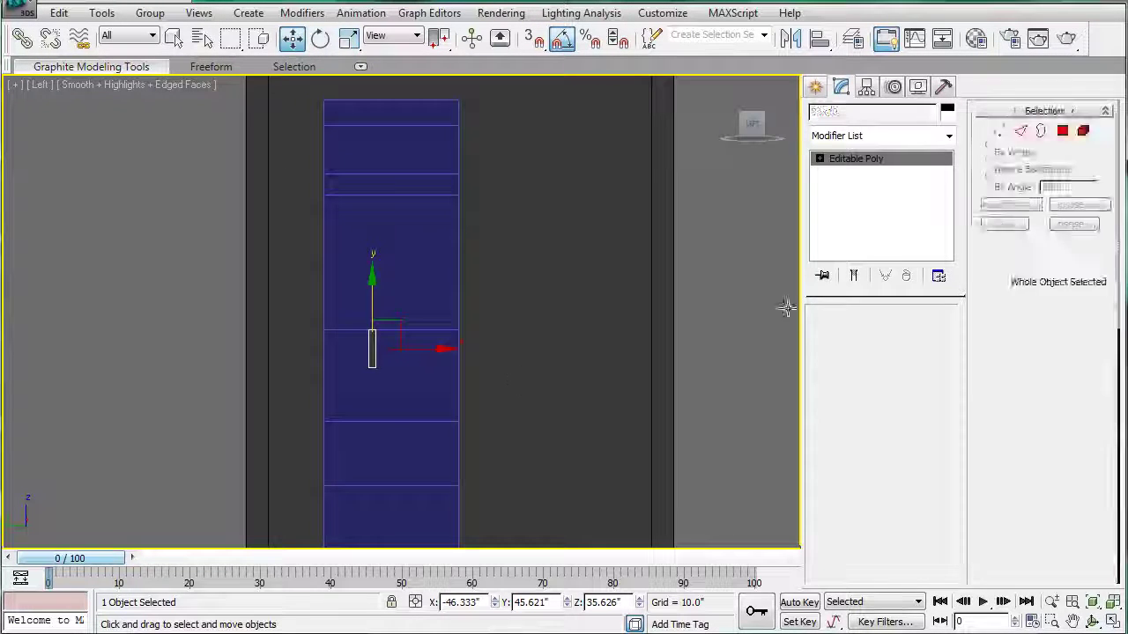
drag(297, 409, 495, 448)
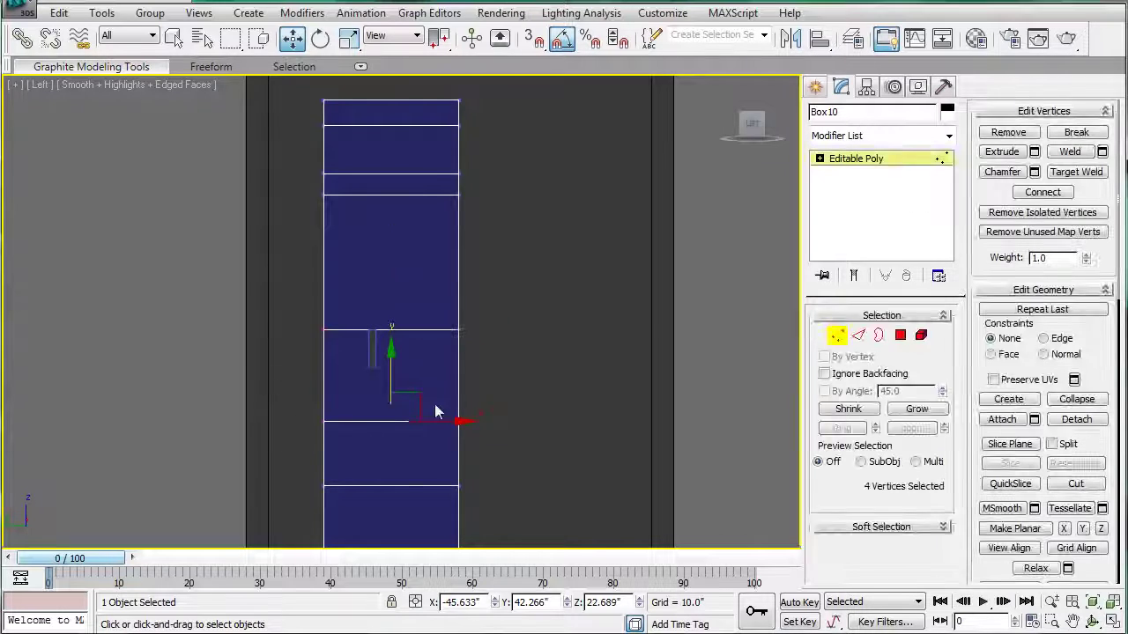
drag(391, 367, 392, 314)
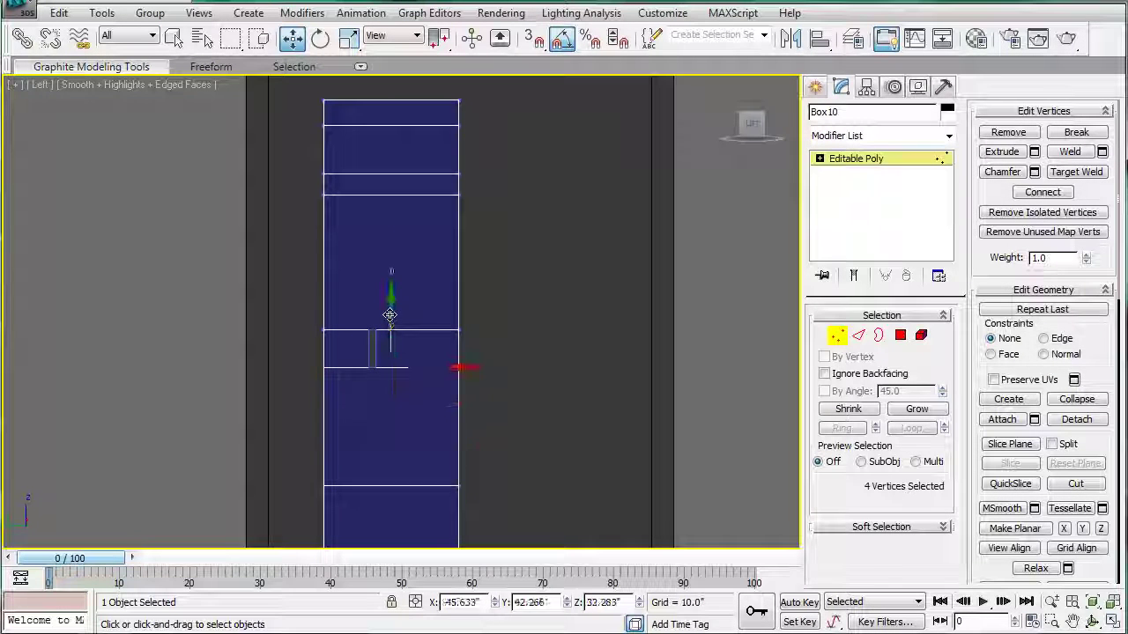
scroll(390, 315, down, 2)
Set the grey box's length to 24" and place its top against the panel's fifth inner horizontal line.
click(850, 167)
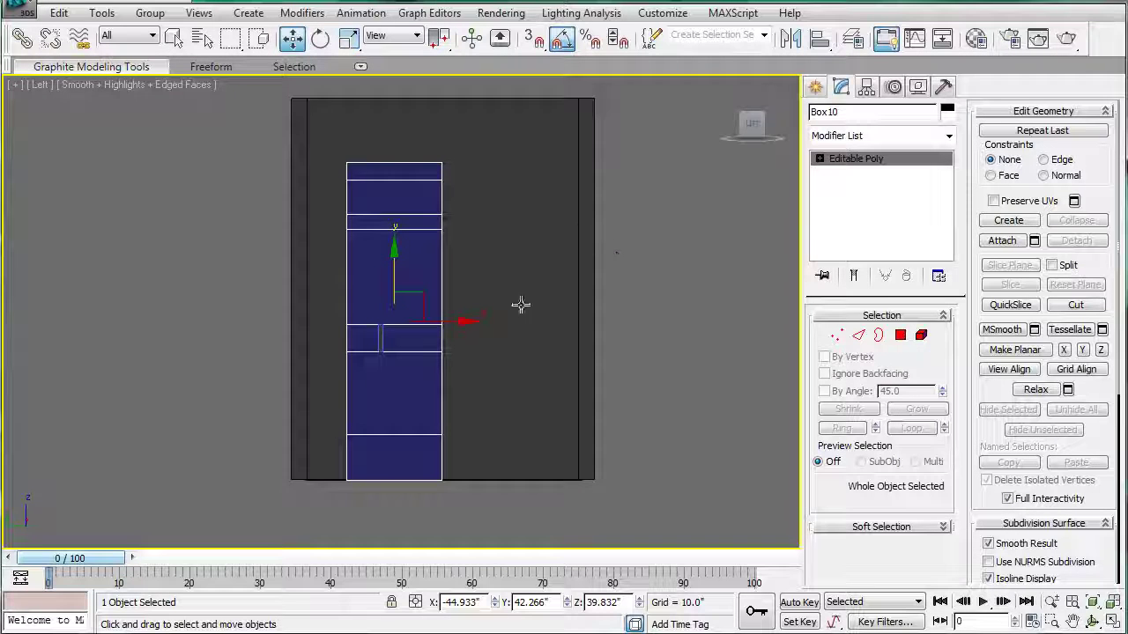
click(380, 342)
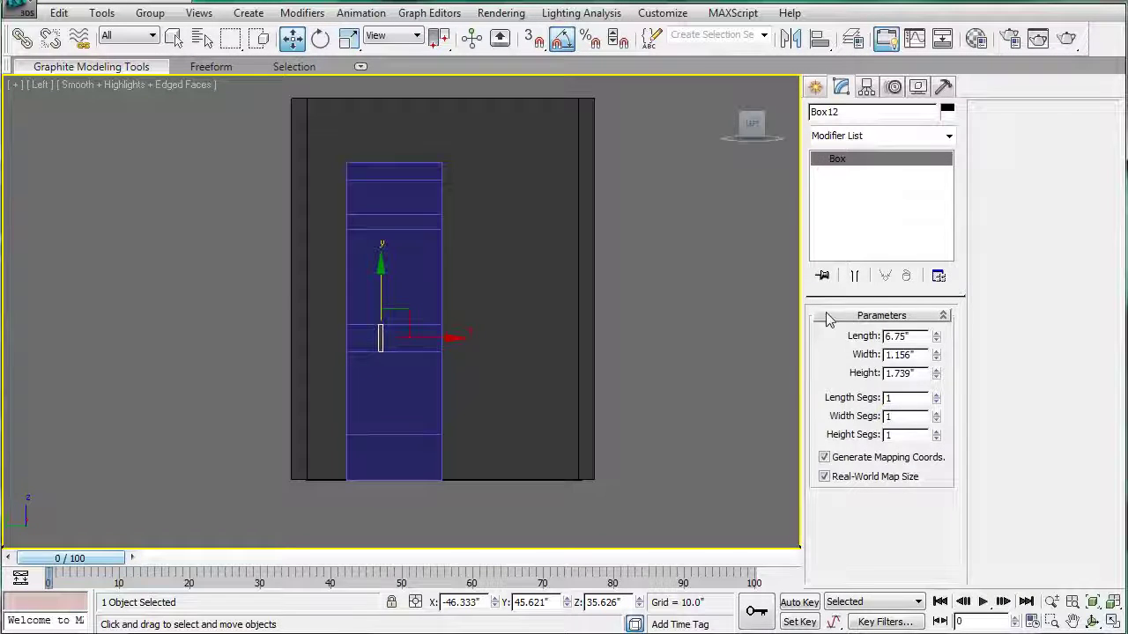
double_click(922, 337)
text(24)
key(Return)
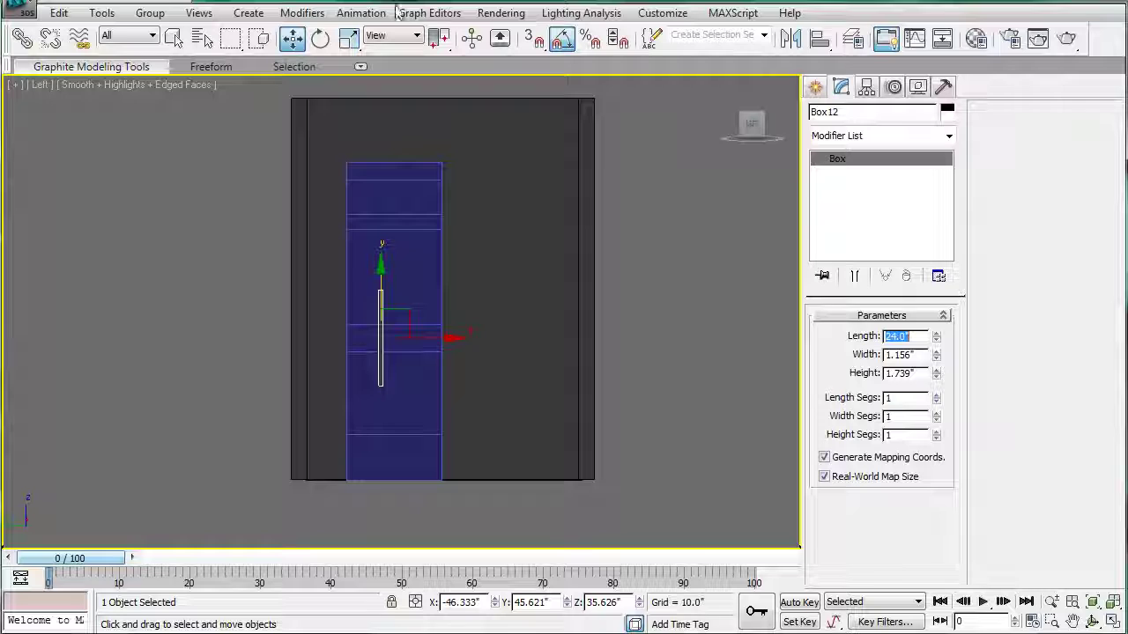
scroll(436, 264, up, 4)
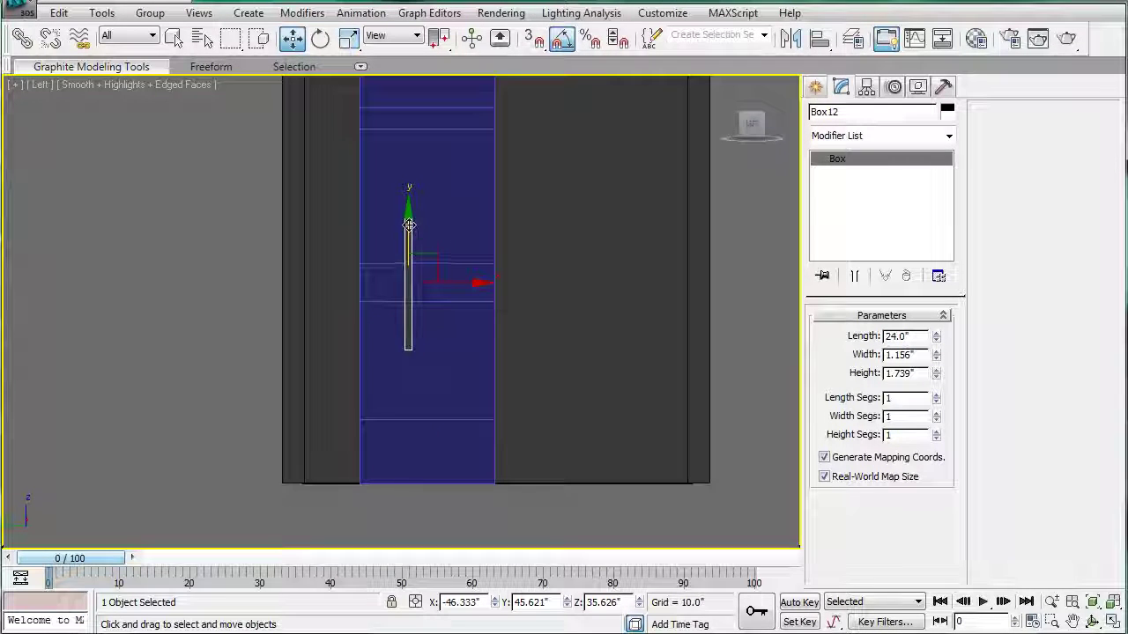
drag(409, 225, 408, 309)
scroll(411, 313, up, 5)
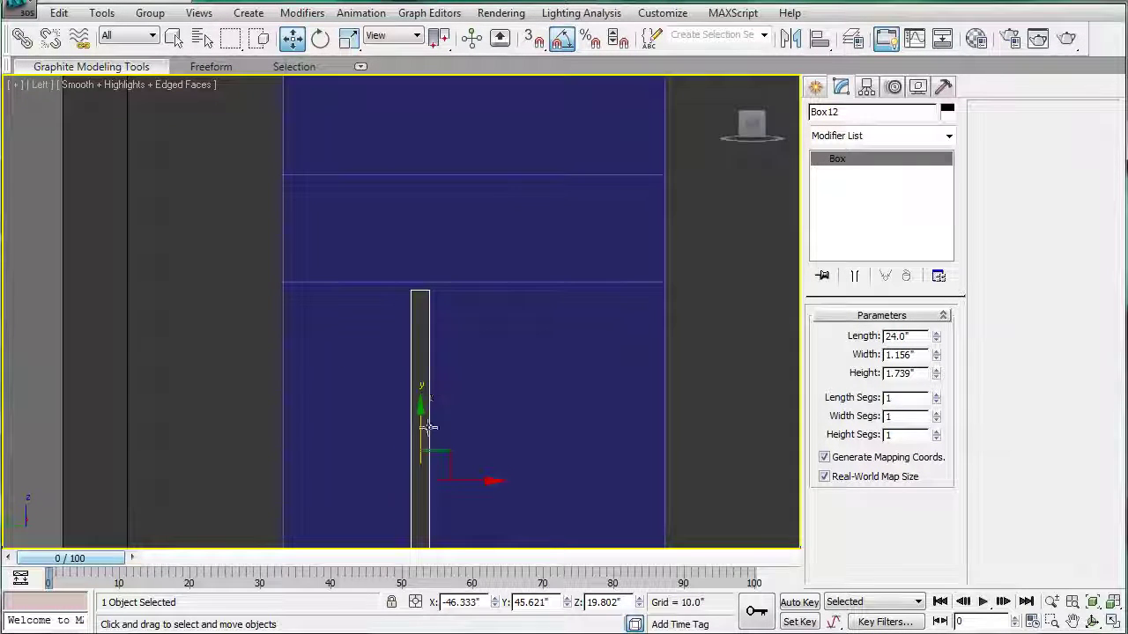
drag(426, 427, 427, 420)
scroll(459, 408, down, 3)
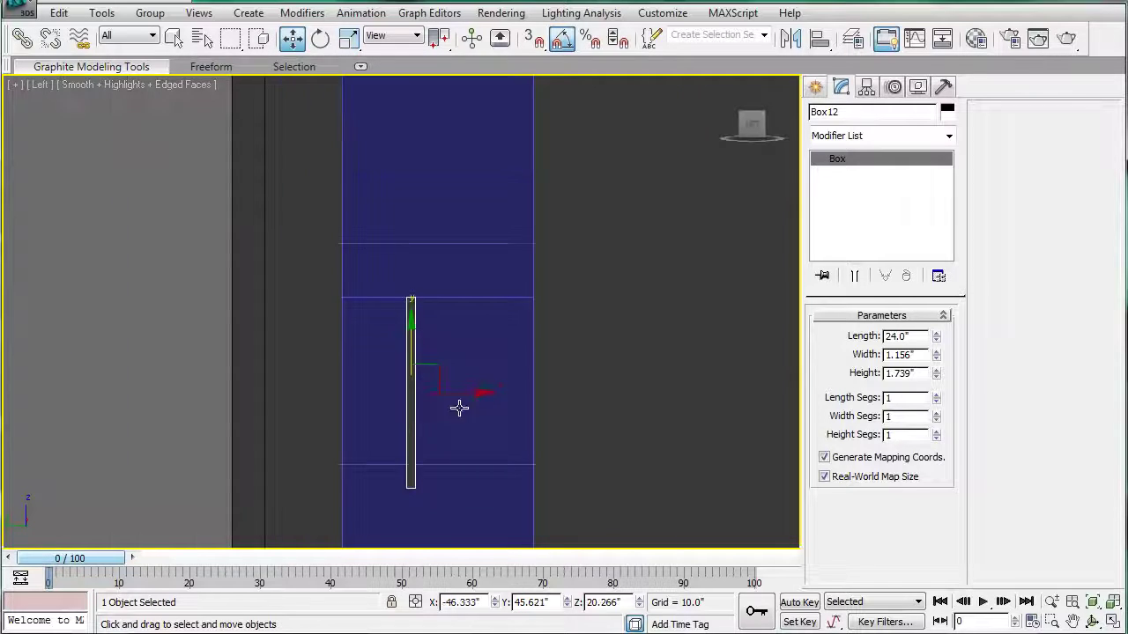
middle_drag(459, 408, 469, 330)
Move the panel's lowest inner vertex row down to the bottom edge of the 24" grey box and leave vertex editing.
click(519, 312)
click(840, 337)
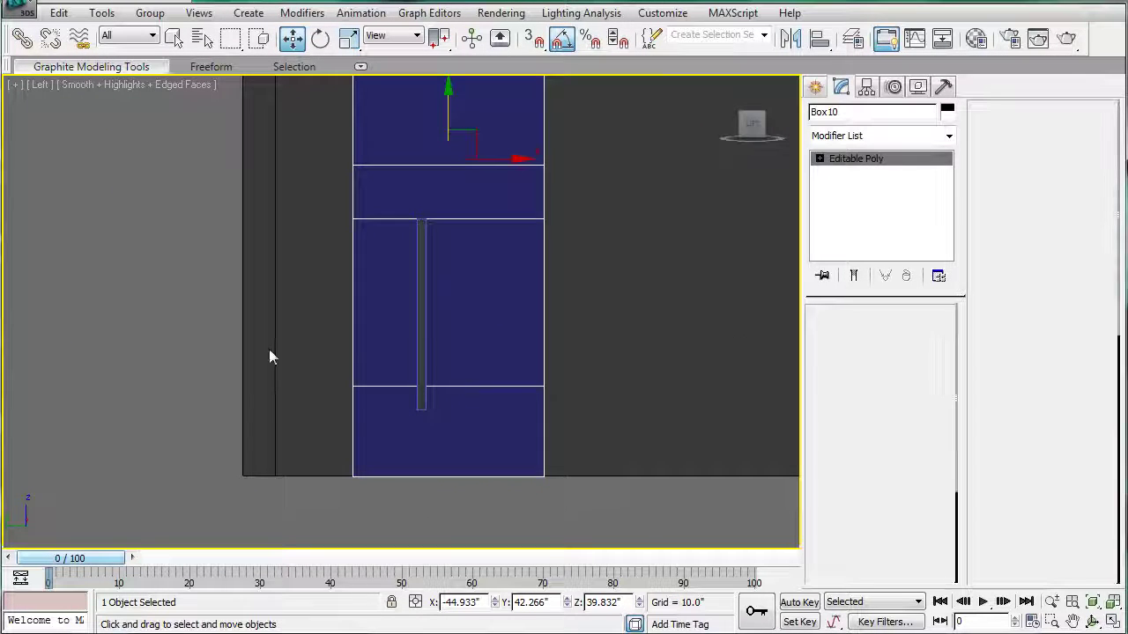
drag(269, 350, 609, 423)
drag(449, 332, 448, 356)
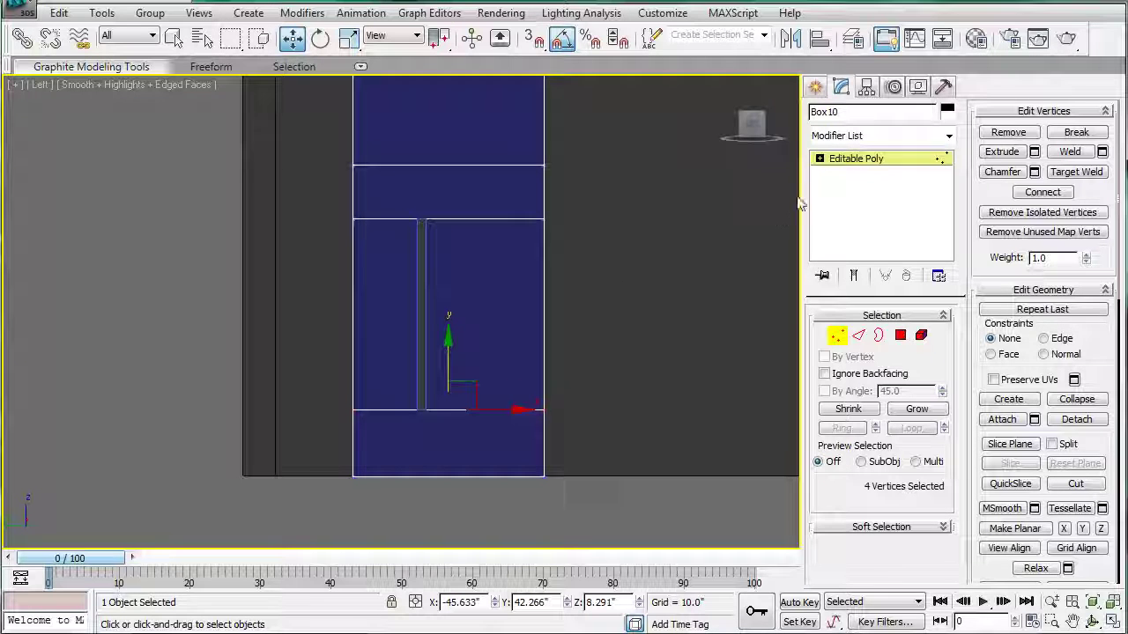
click(844, 161)
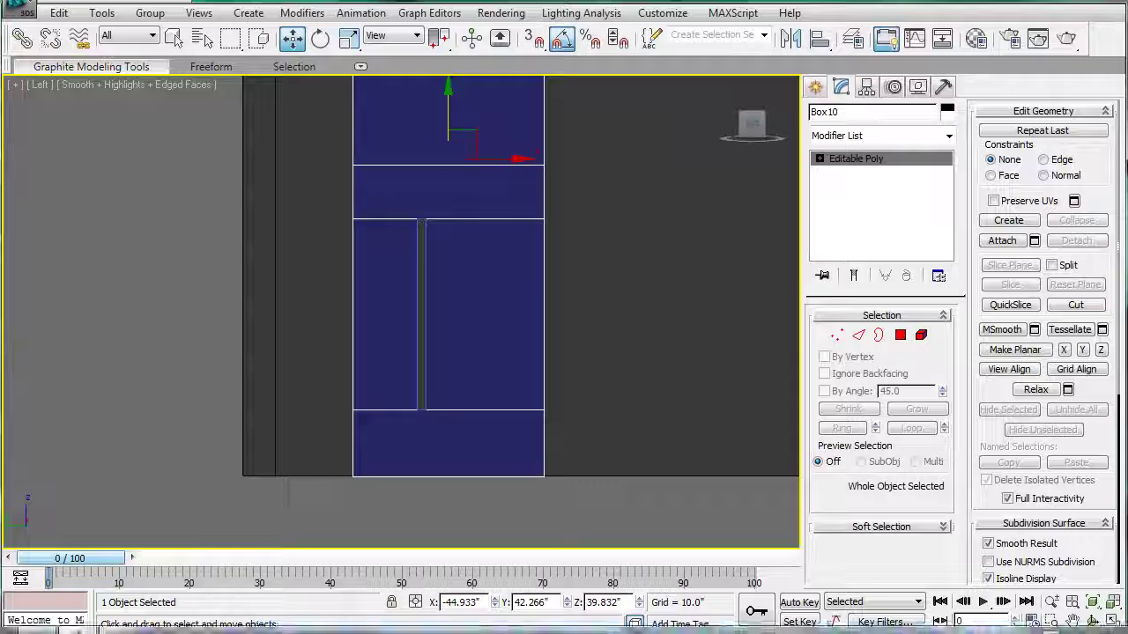
click(1051, 632)
right_click(1035, 551)
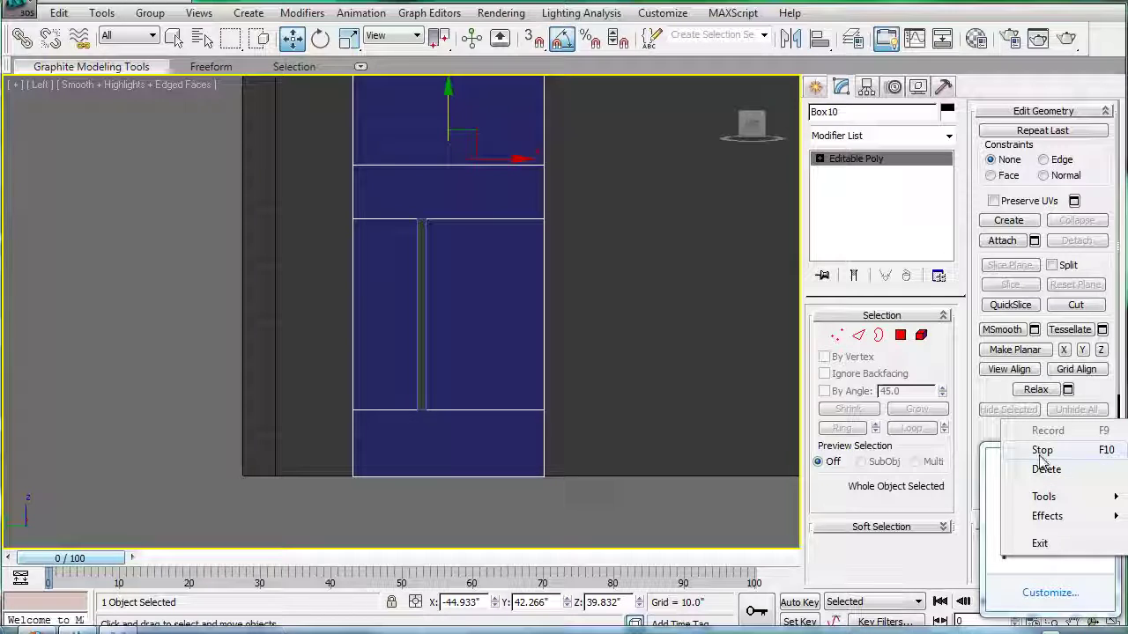
click(886, 552)
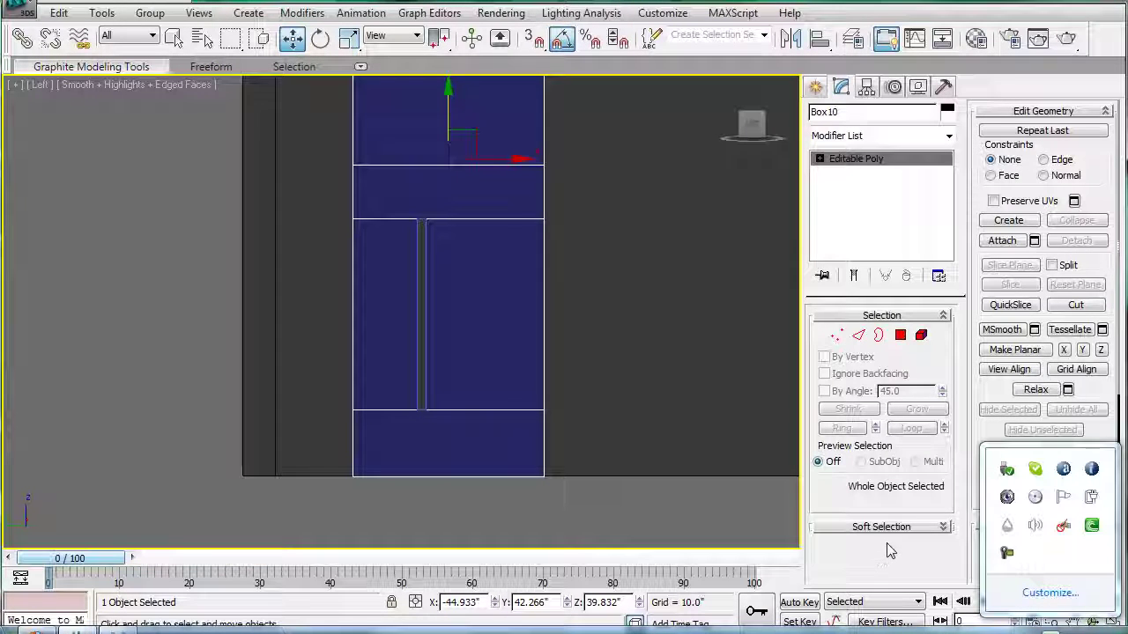
click(890, 548)
Set the grey box's length to 4" and rotate it so its long side lies horizontally.
middle_drag(383, 160, 390, 327)
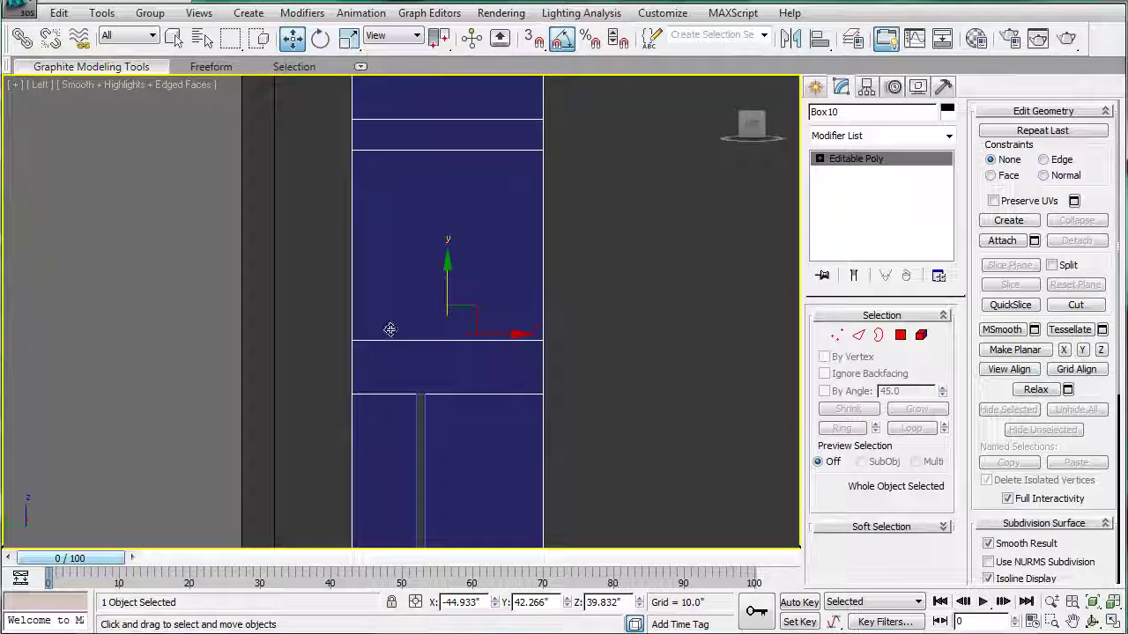
click(422, 426)
middle_drag(429, 420, 453, 353)
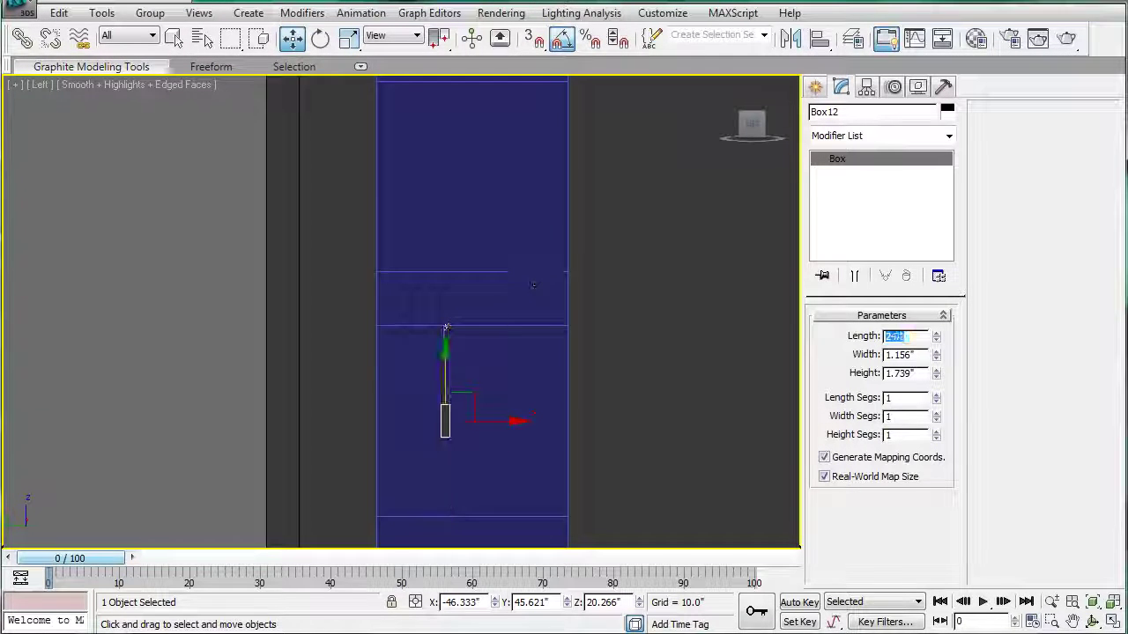
text(4)
key(Return)
key(e)
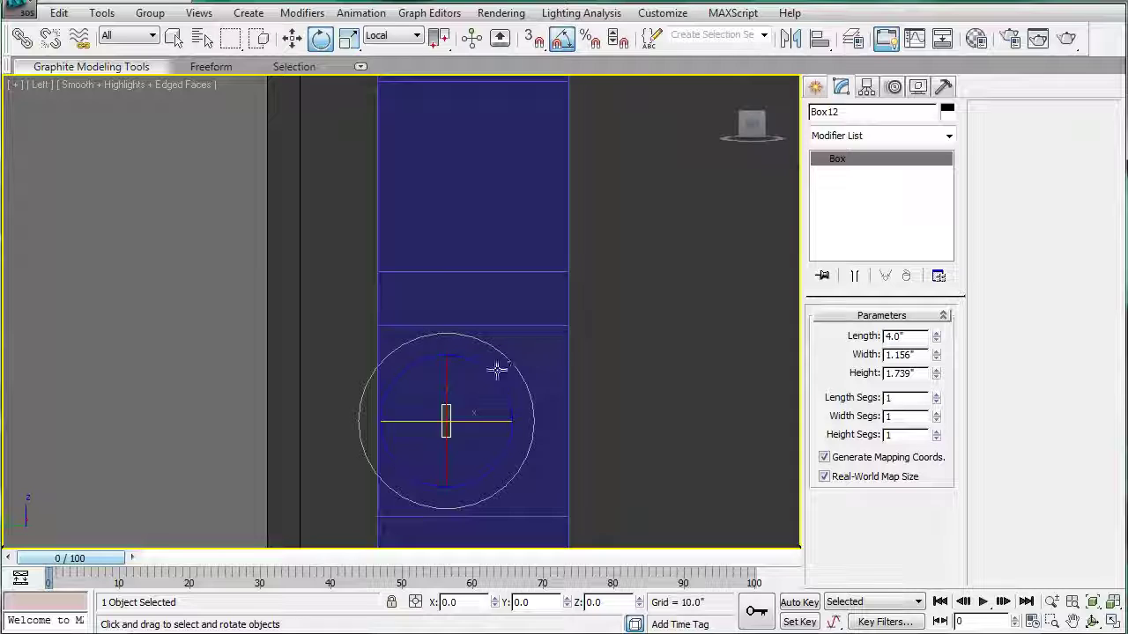
drag(510, 389, 544, 432)
Move the horizontal 4" grey box so its left end sits flush with the panel's left edge.
key(w)
middle_drag(477, 334, 486, 442)
drag(499, 466, 448, 258)
scroll(447, 258, up, 5)
middle_drag(522, 235, 486, 300)
drag(500, 258, 496, 258)
scroll(552, 245, down, 5)
Select all horizontal edges of the blue panel, front and back, and begin connecting them with adjustable settings.
click(550, 244)
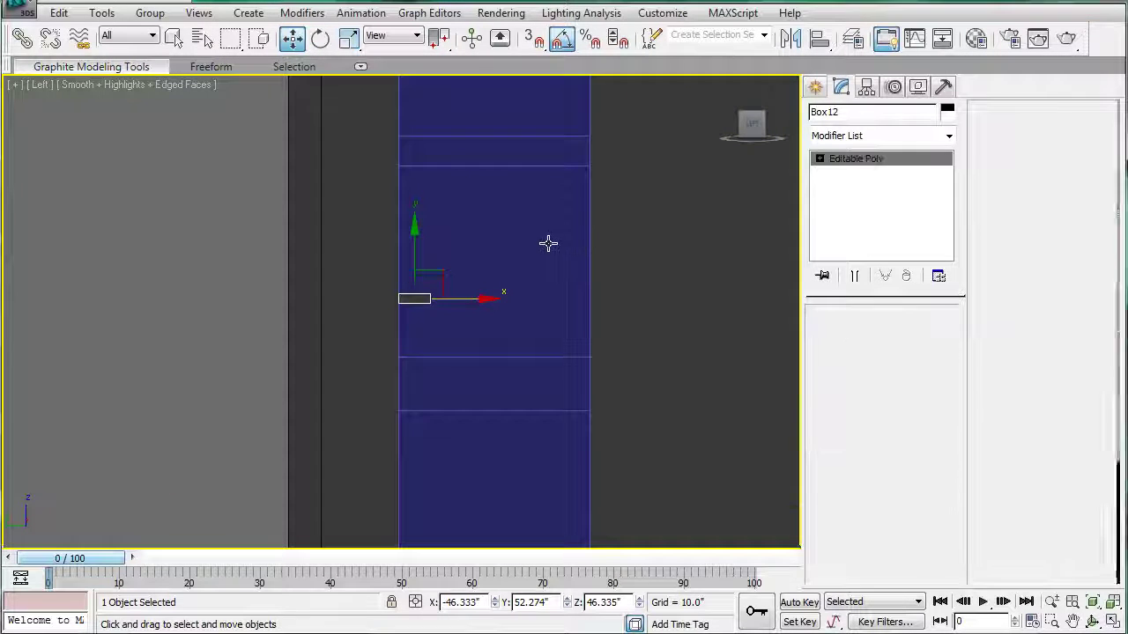
click(858, 335)
scroll(567, 272, down, 3)
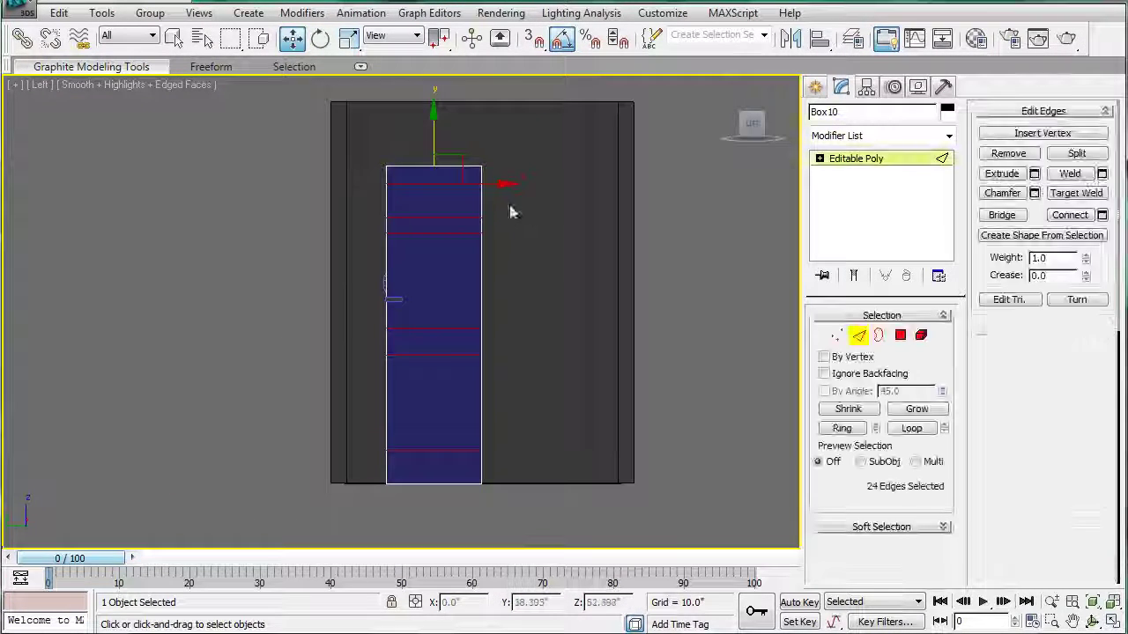
drag(442, 140, 459, 496)
scroll(633, 464, up, 2)
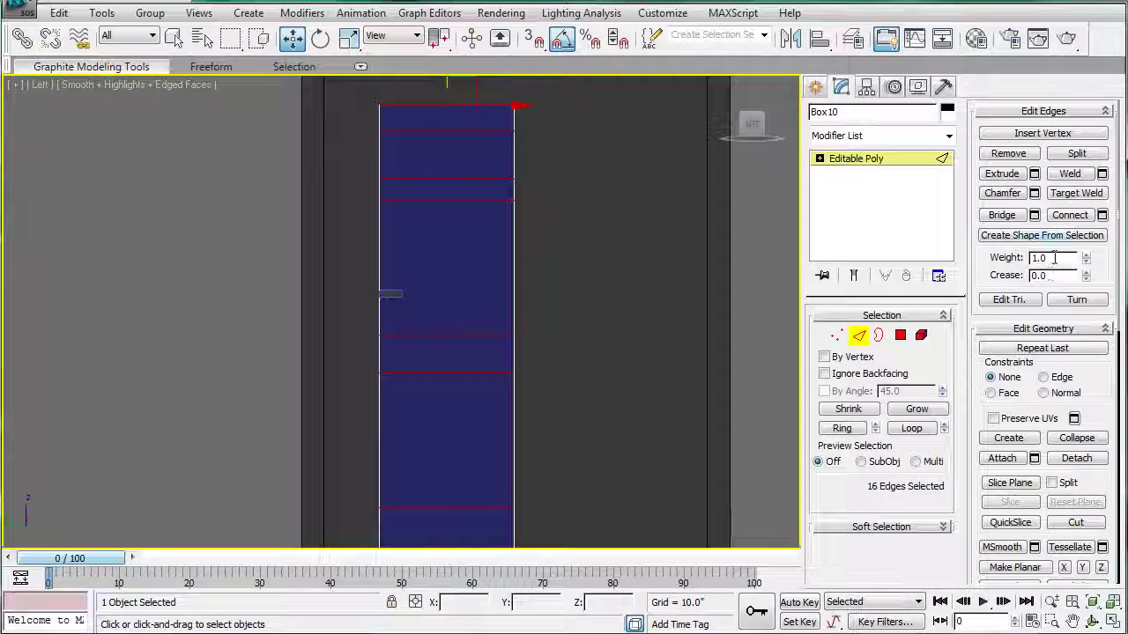
click(1107, 218)
click(1102, 215)
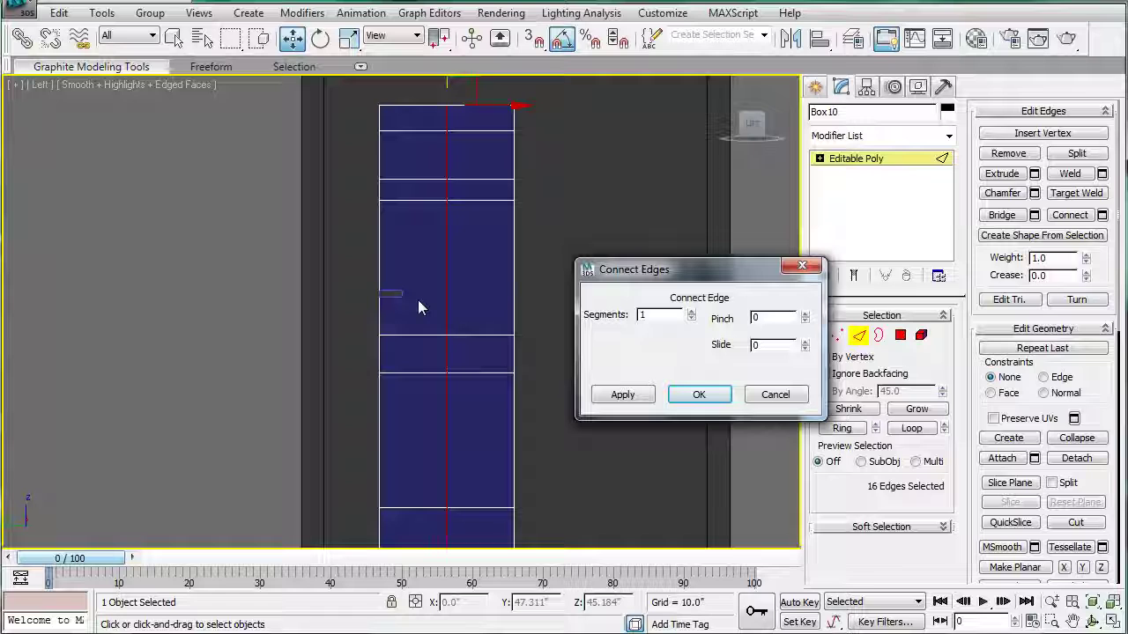
Try sliding the single vertical connecting line toward the grey box's inner end, and reset the slide to 0.
middle_drag(388, 317, 385, 361)
scroll(385, 361, up, 2)
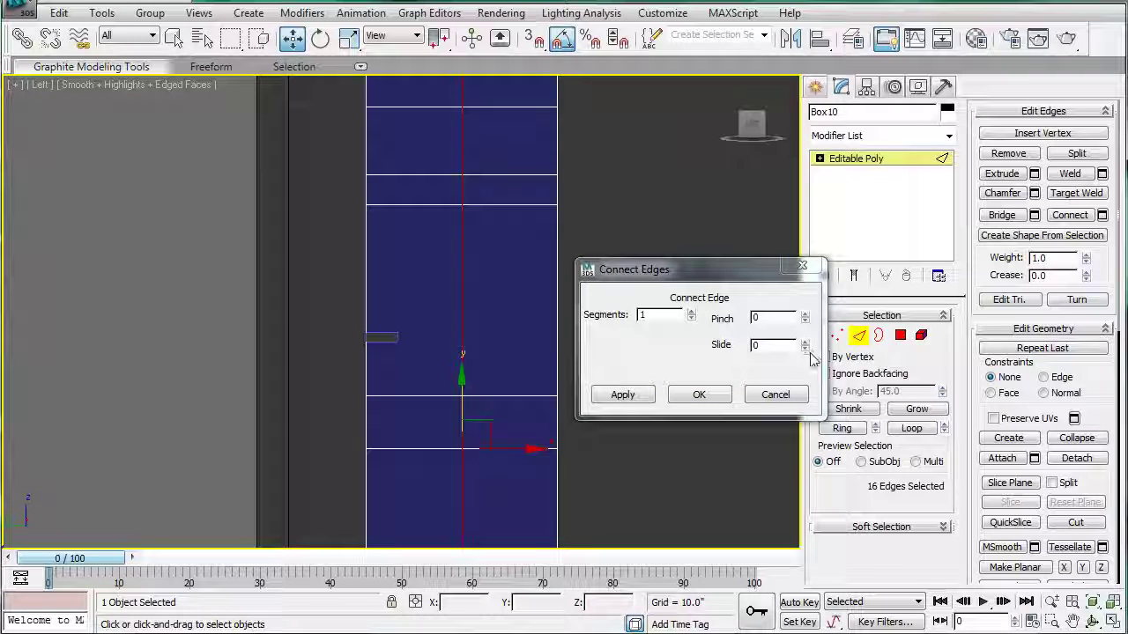
drag(804, 344, 805, 338)
mouse_move(810, 418)
mouse_down()
mouse_move(815, 446)
mouse_move(815, 406)
mouse_up()
drag(792, 345, 491, 300)
text(0)
key(Return)
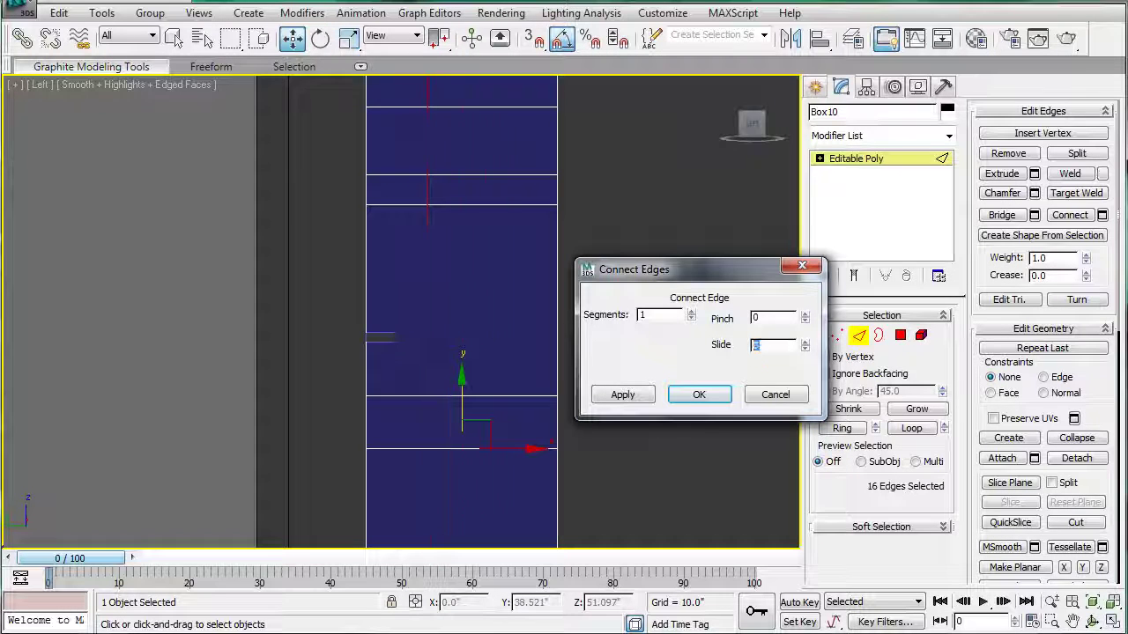
Connect the horizontal edges with 2 segments and a pinch of 55, and leave edge editing.
click(691, 312)
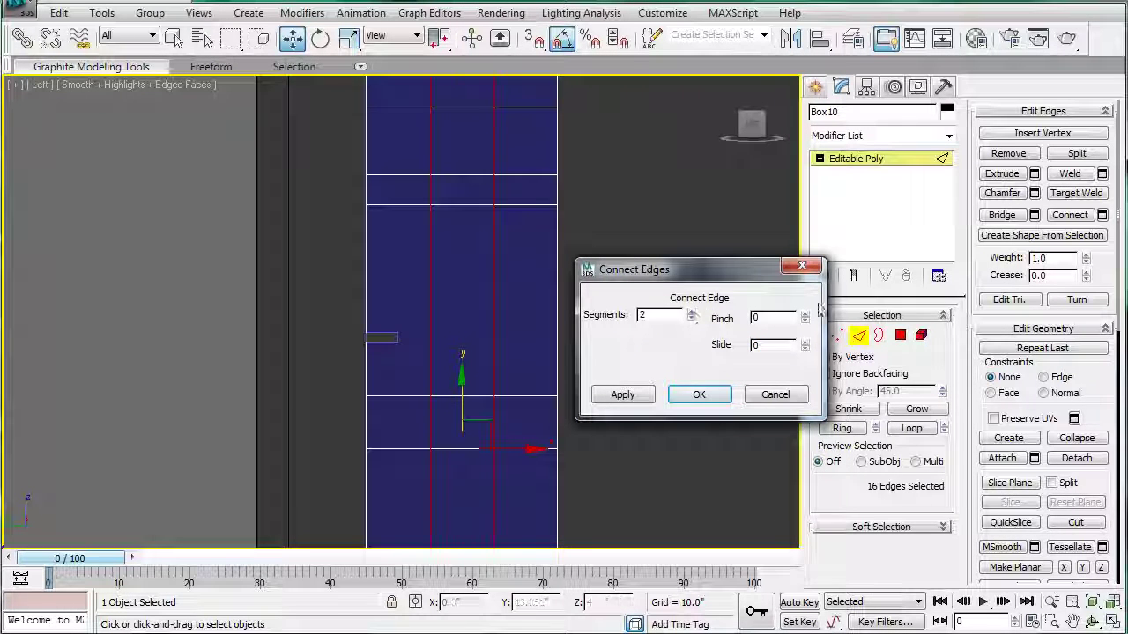
drag(805, 316, 800, 222)
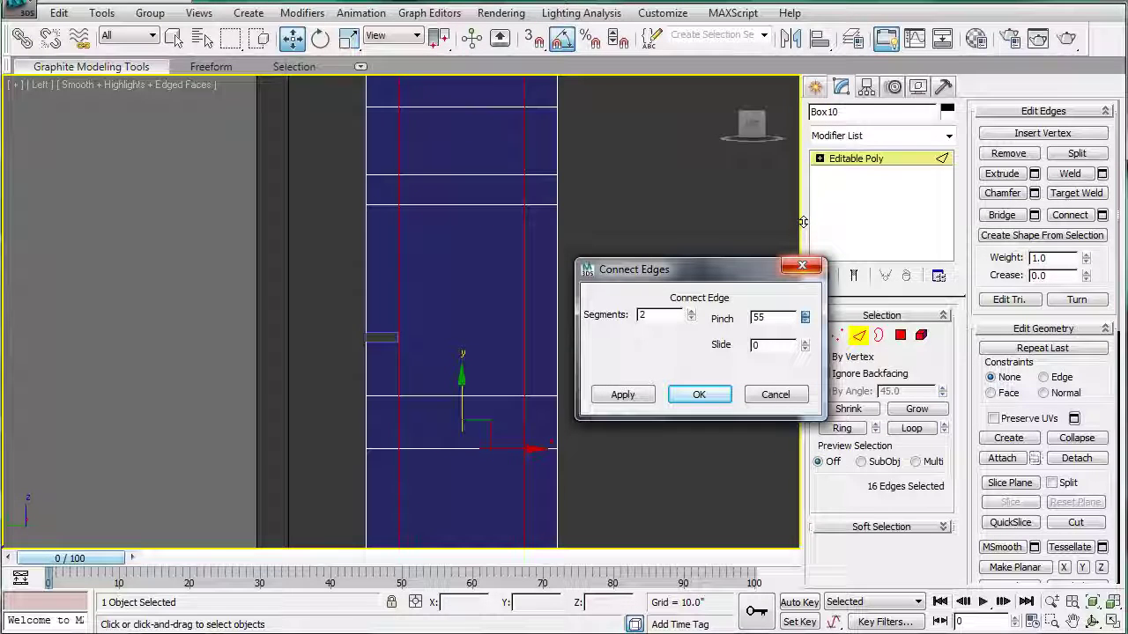
click(716, 400)
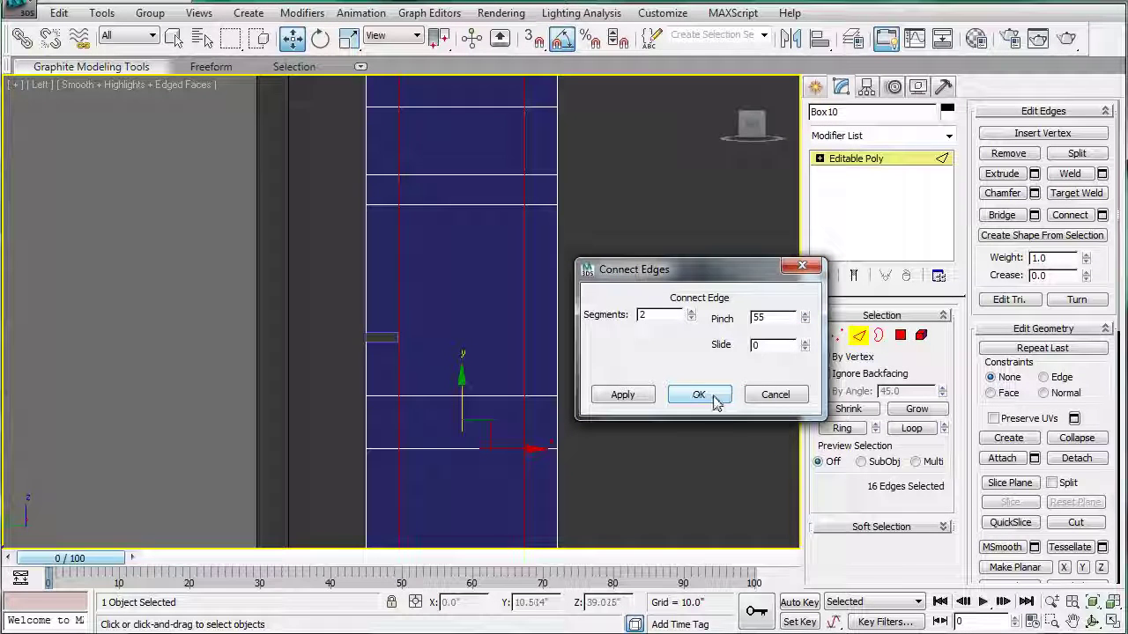
click(716, 400)
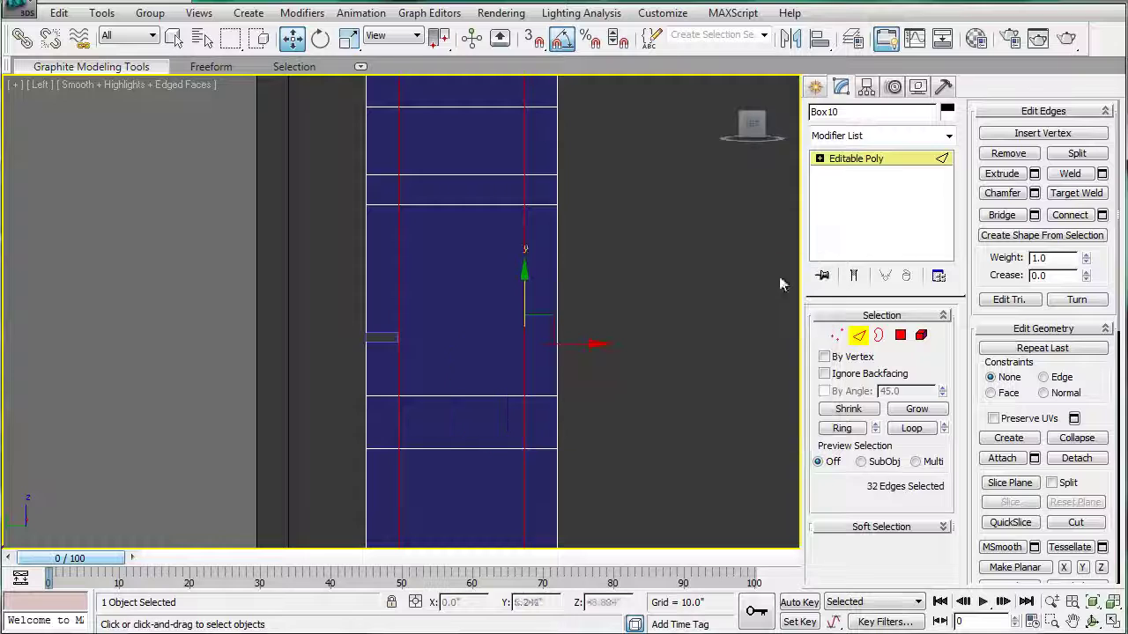
click(872, 162)
Set the grey box's length to 6" and move its left end onto the panel's left inner vertical line.
click(378, 338)
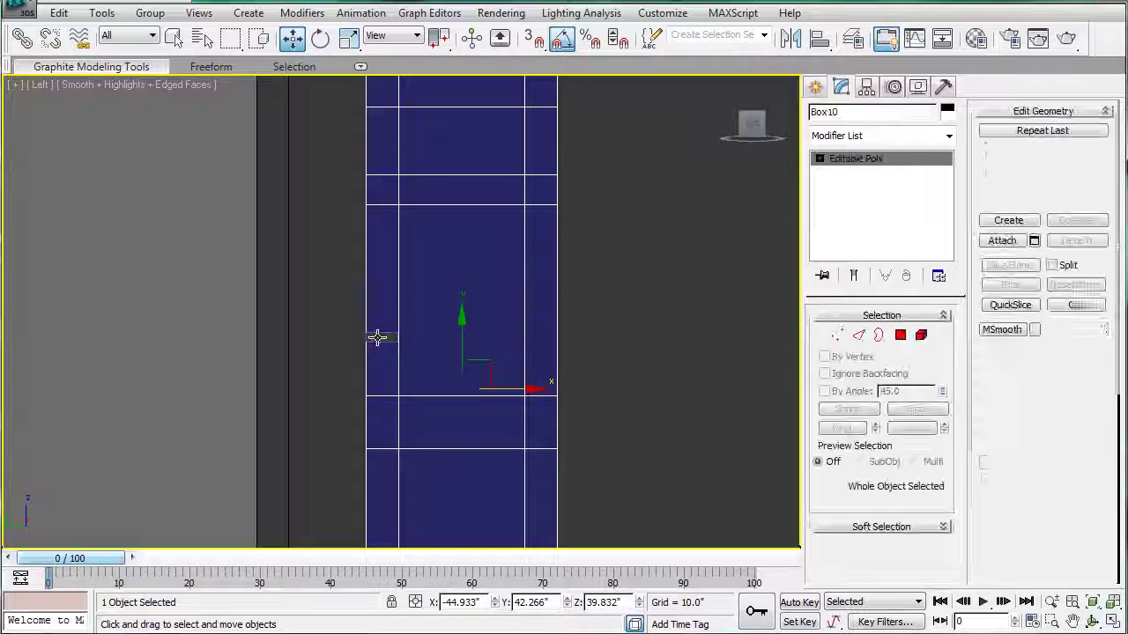
click(378, 337)
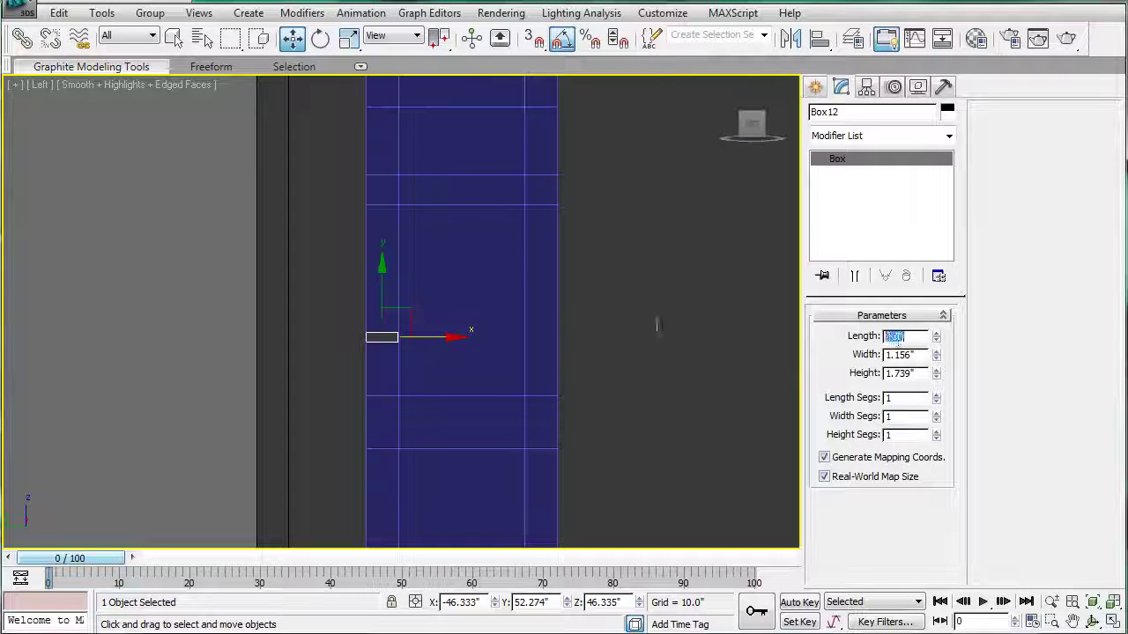
text(6)
key(Return)
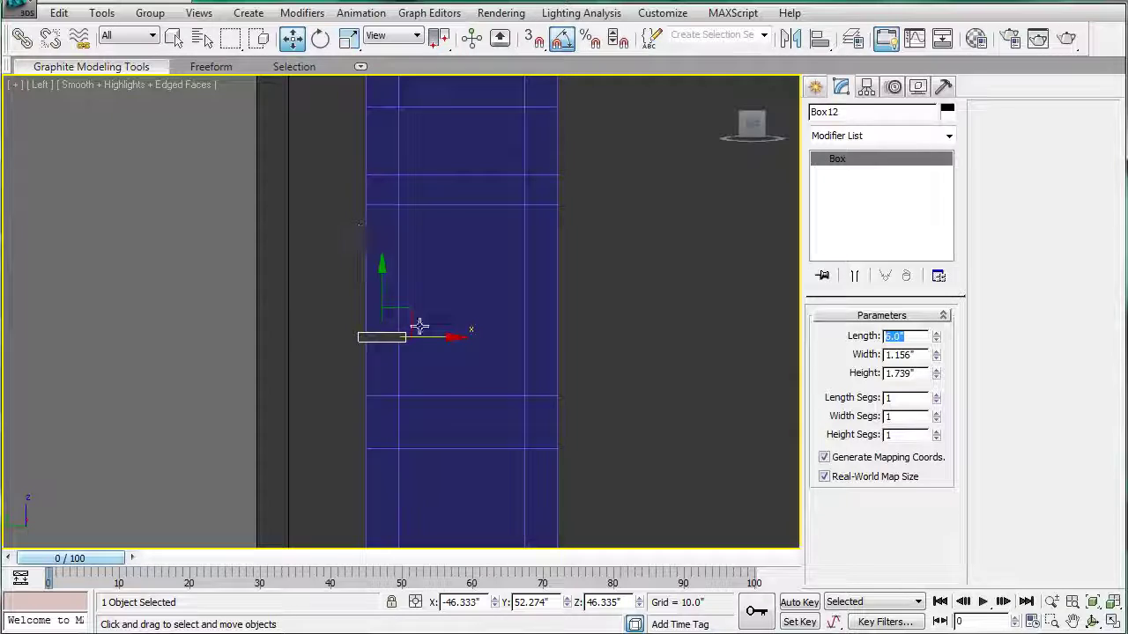
scroll(418, 334, up, 3)
drag(403, 370, 483, 376)
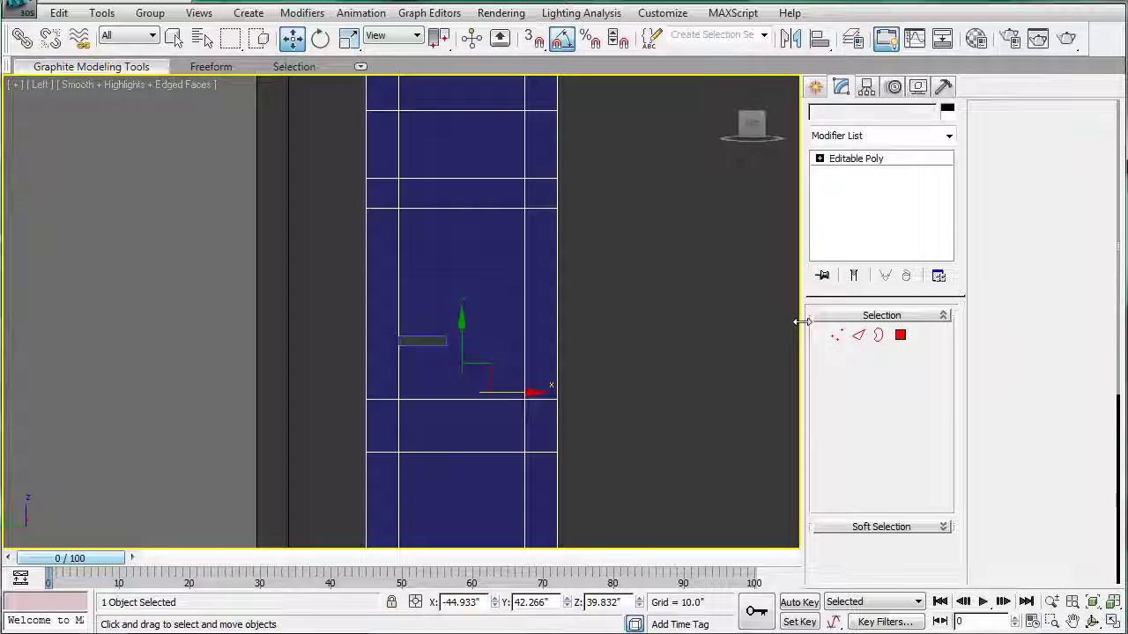
Connect the panel's middle horizontal edges with 2 segments, pinched so the left new line meets the 6" box's right end, and leave edge editing.
key(2)
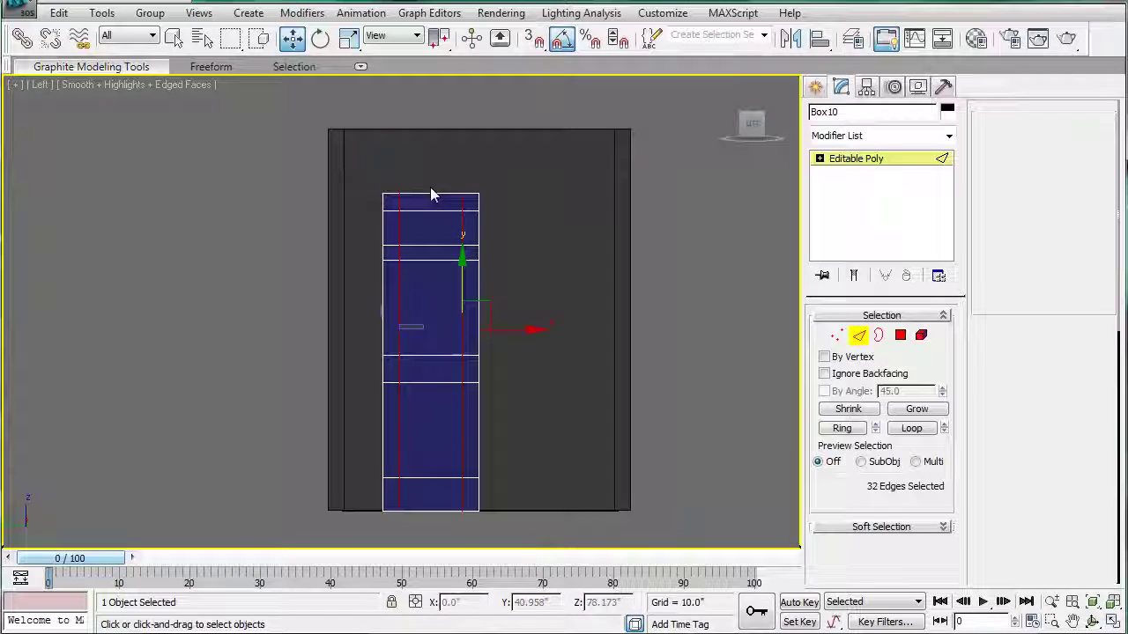
drag(450, 414, 440, 534)
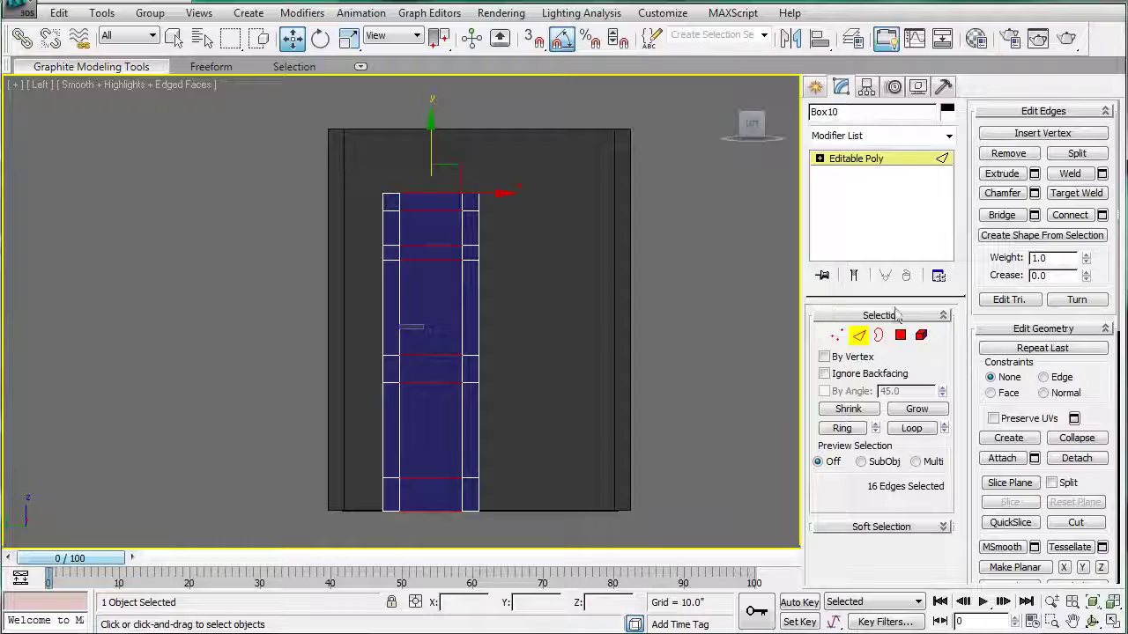
click(1102, 217)
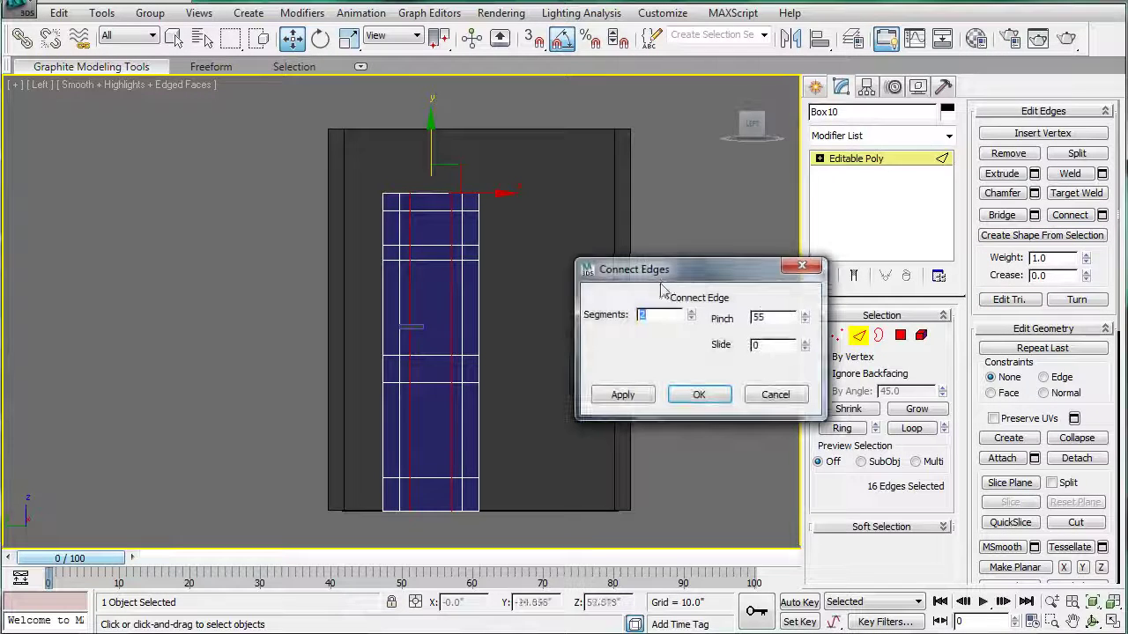
drag(805, 317, 801, 463)
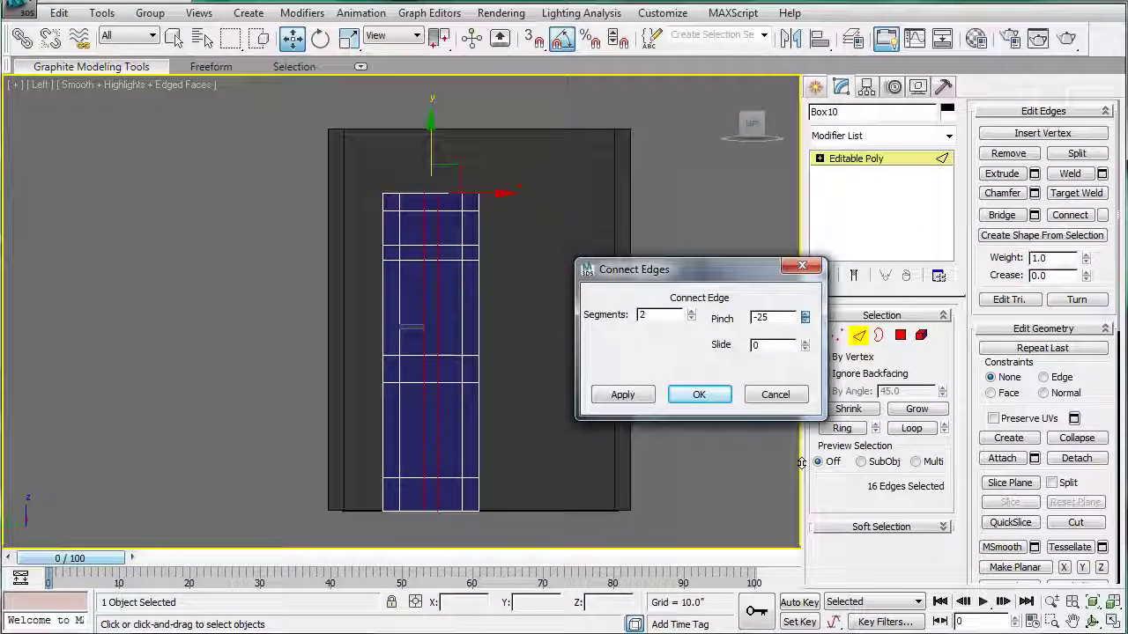
scroll(430, 299, up, 8)
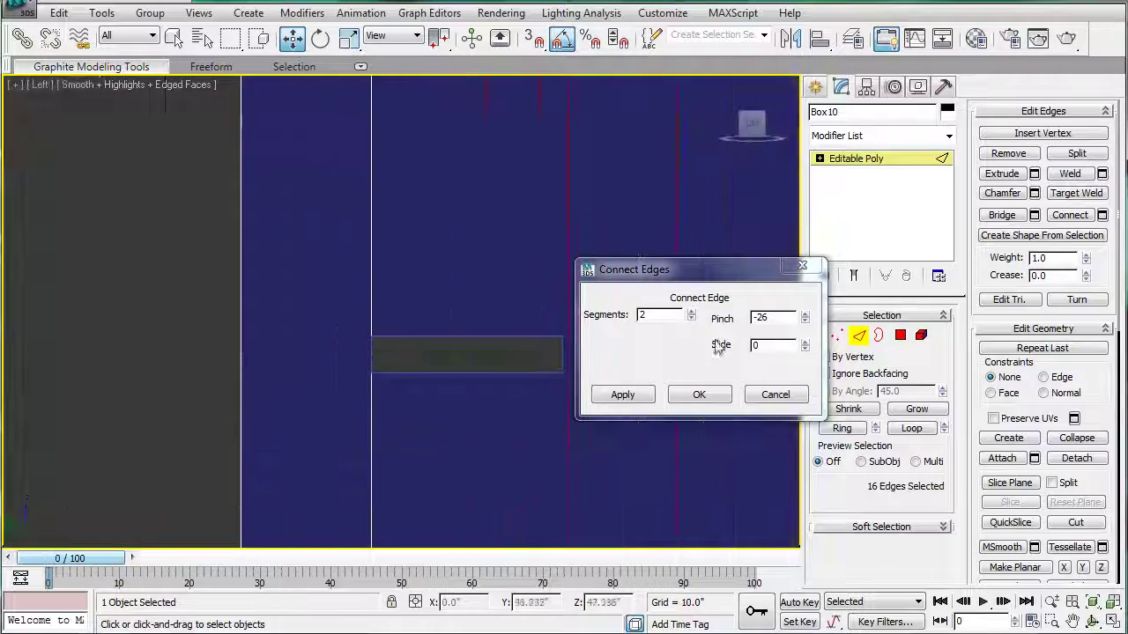
drag(806, 320, 800, 312)
click(699, 395)
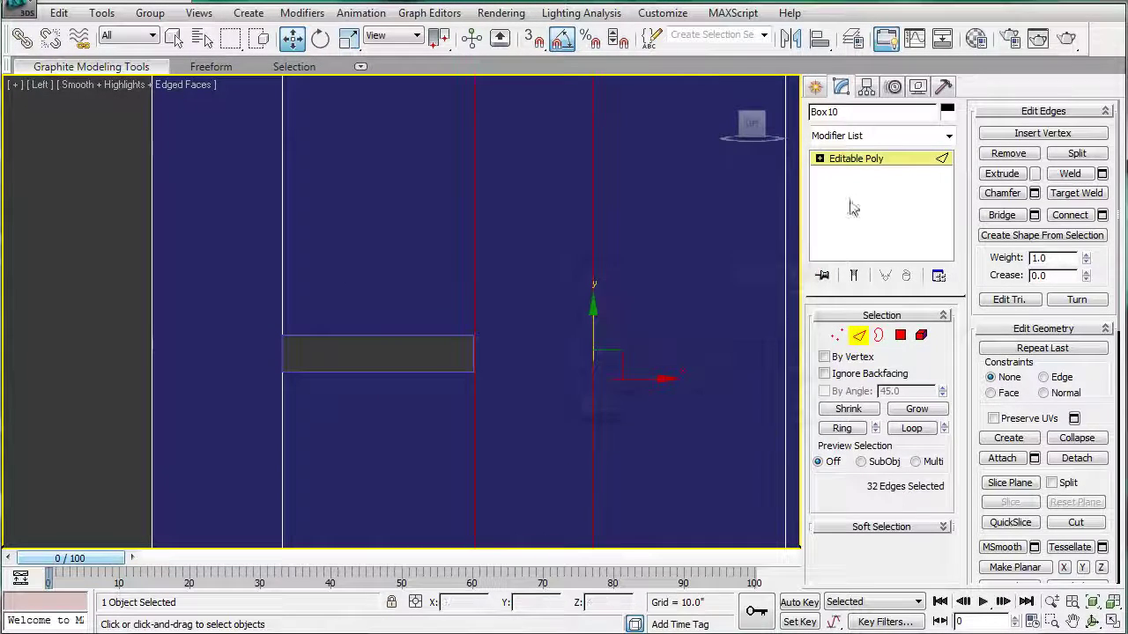
click(833, 161)
Delete the 6" grey measuring box from the scene.
click(433, 347)
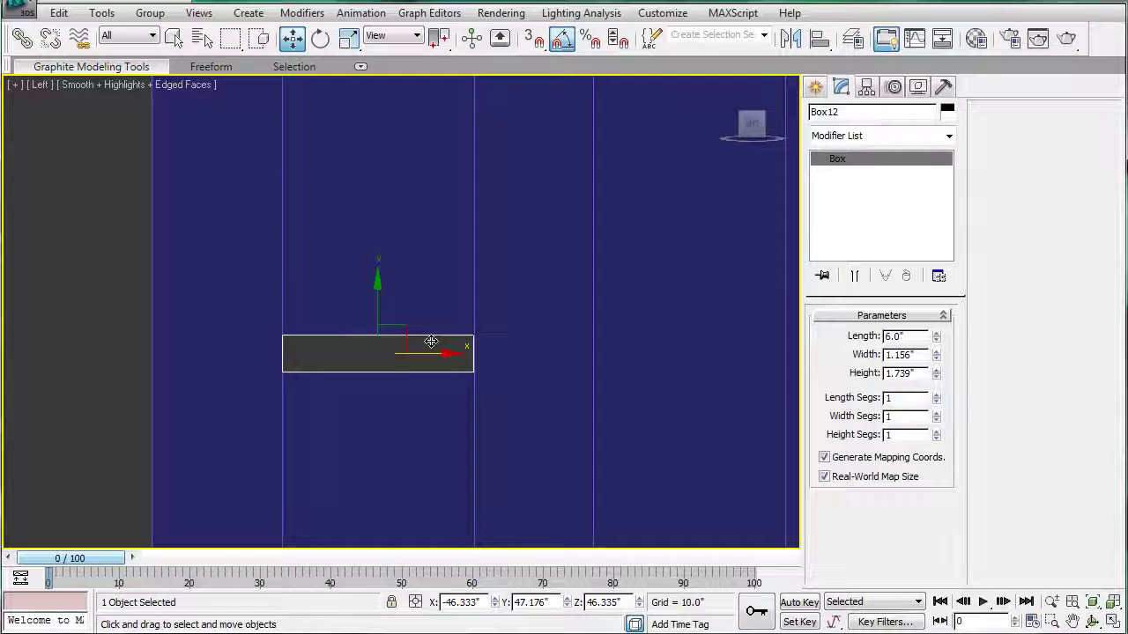
scroll(476, 344, down, 10)
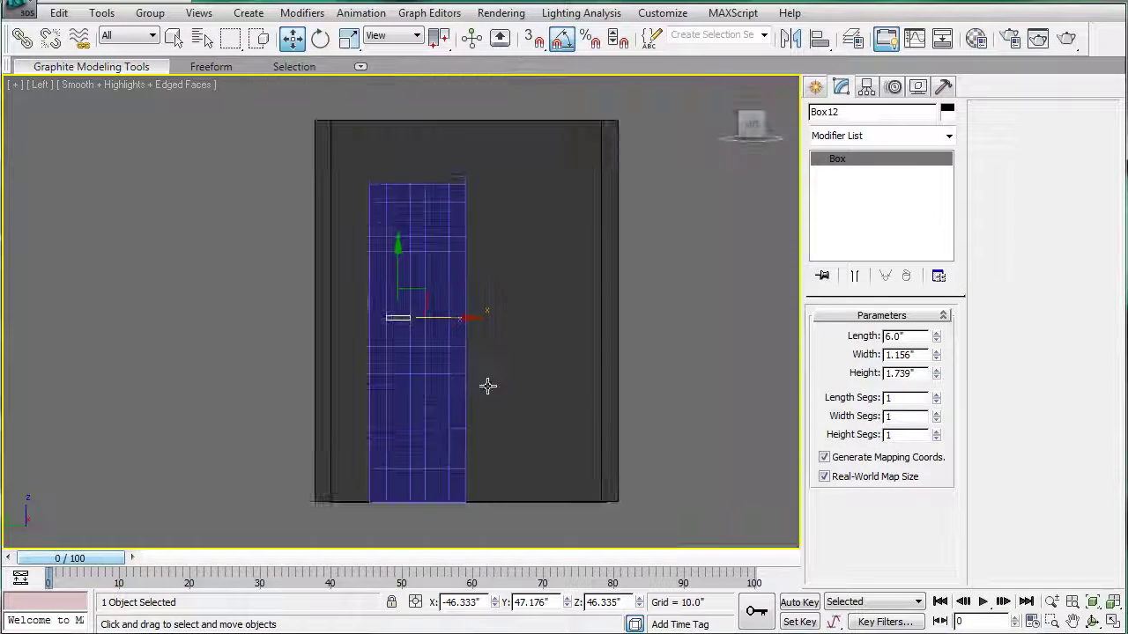
click(498, 356)
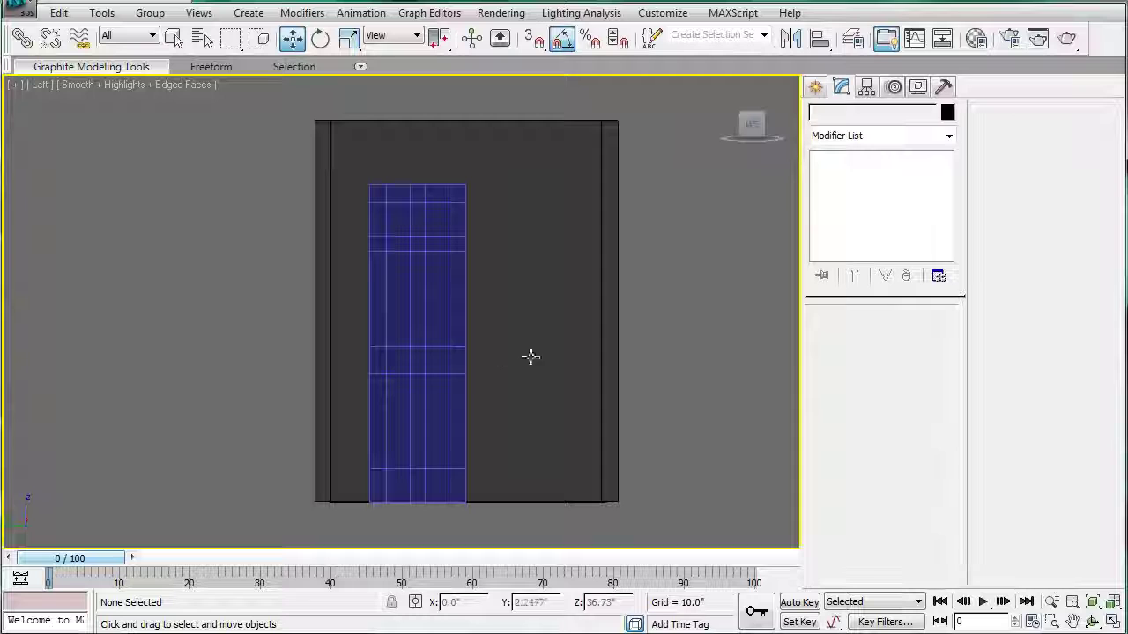
Switch to a perspective view and move the blue panel along X away from the room's wall.
click(444, 293)
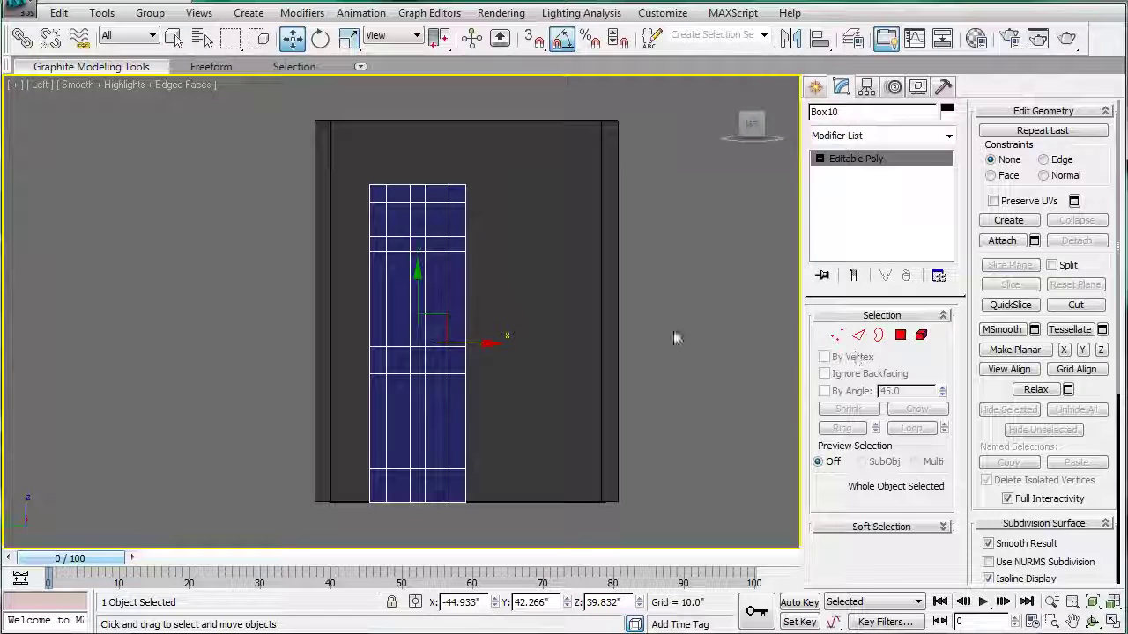
scroll(423, 252, down, 2)
key(p)
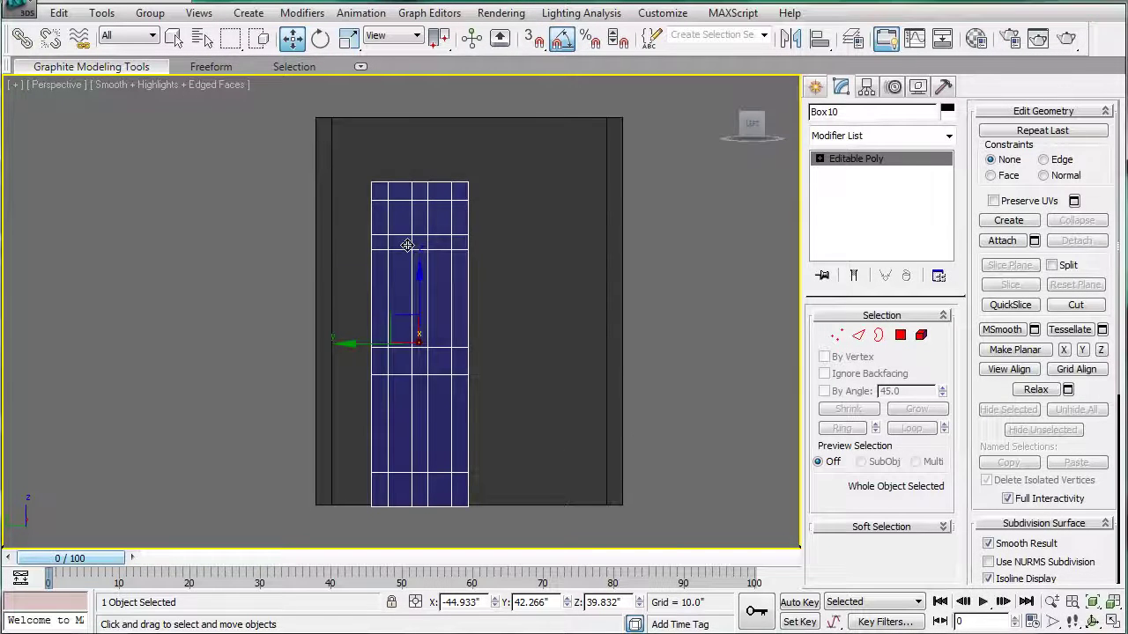
scroll(408, 245, down, 3)
alt+middle_drag(408, 245, 511, 342)
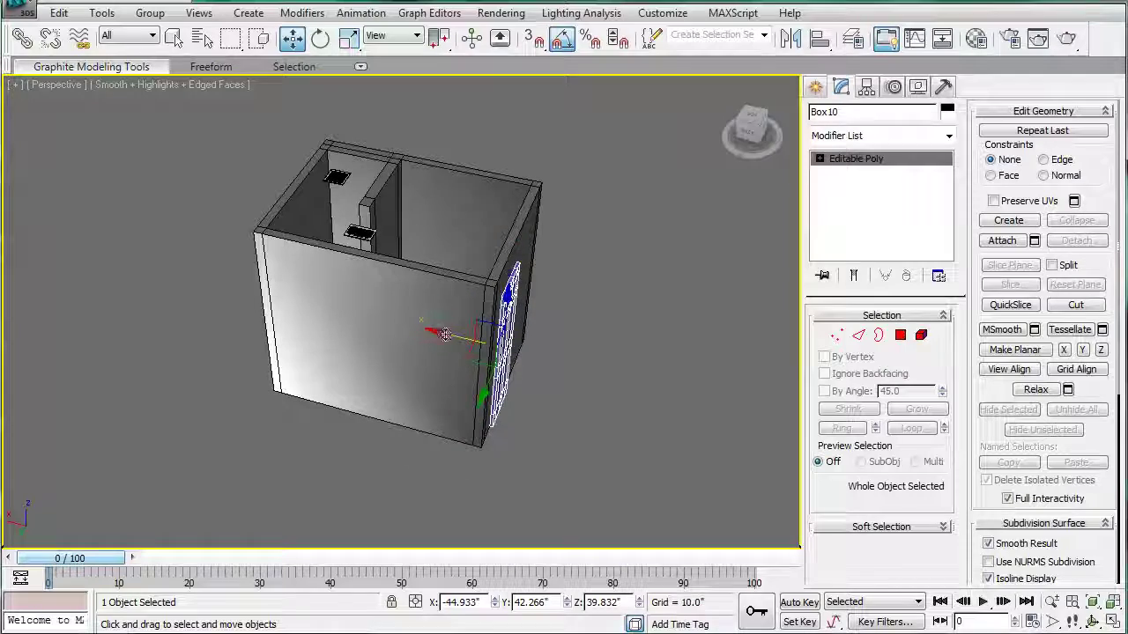
drag(438, 331, 526, 354)
Select the six door-panel polygons on the side facing away from the room, in two columns of three.
click(900, 335)
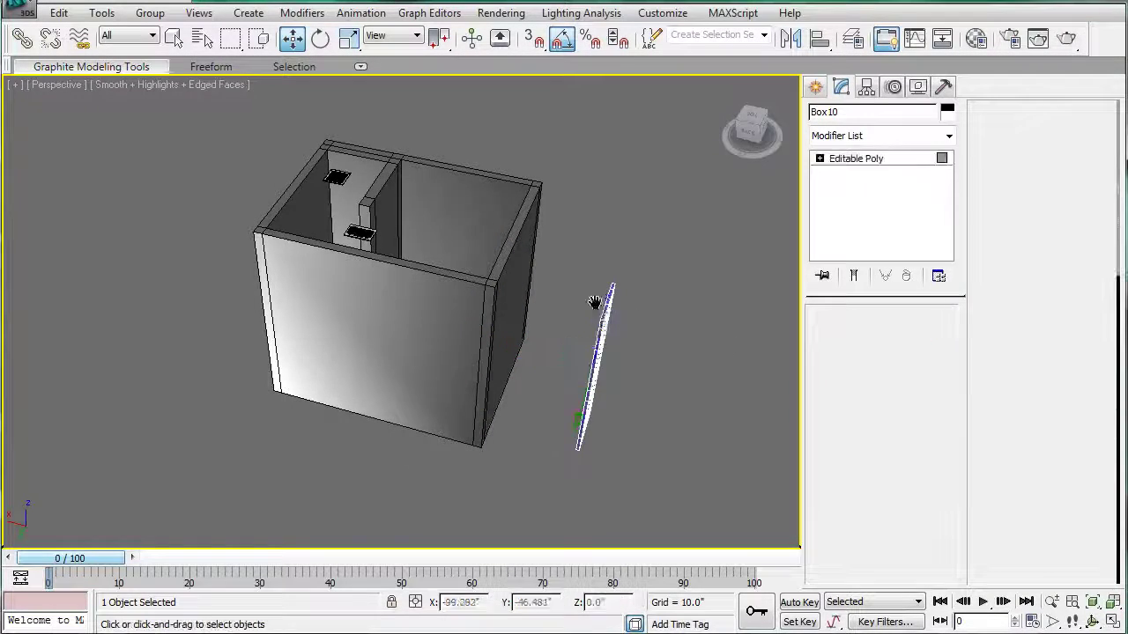
alt+middle_drag(594, 304, 559, 291)
click(558, 298)
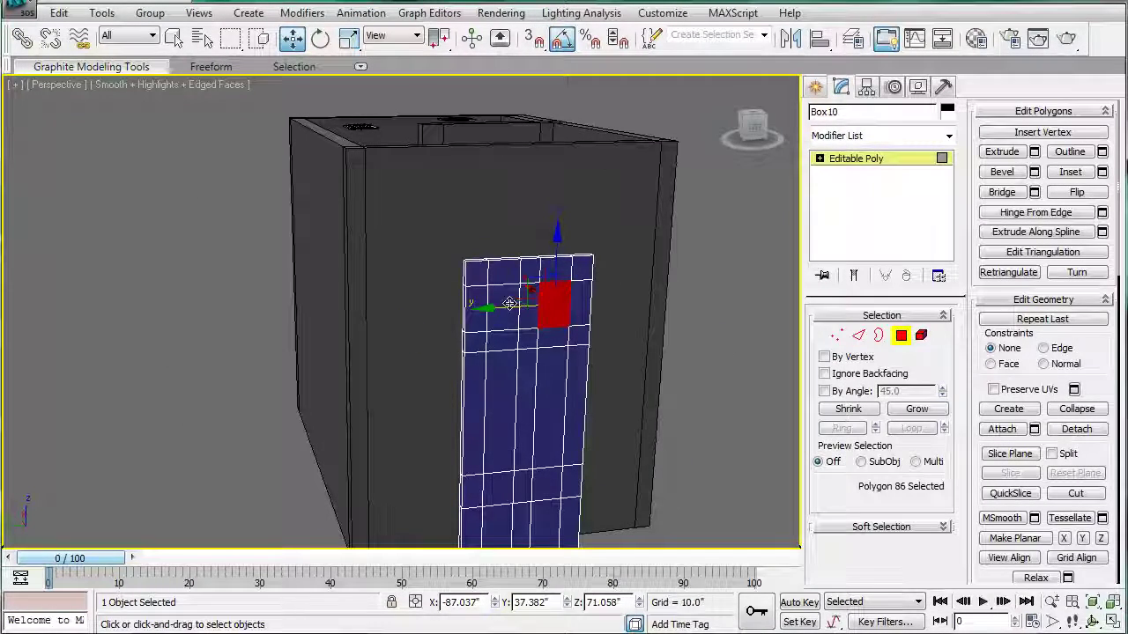
ctrl+click(509, 303)
middle_drag(538, 353, 531, 239)
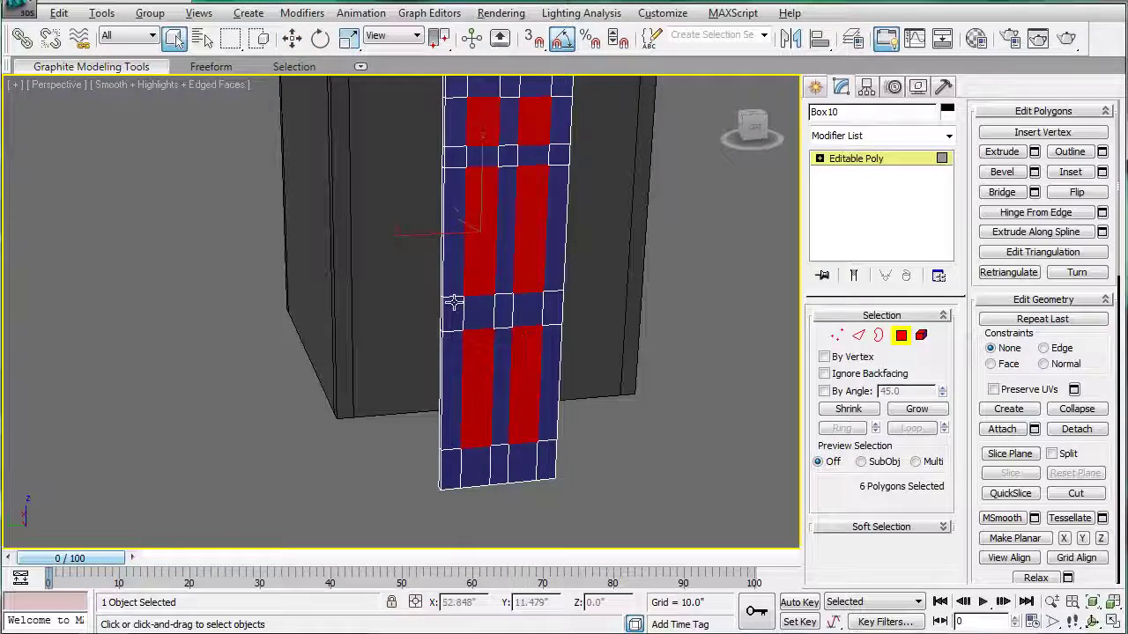
Add the six matching door-panel polygons on the panel's opposite side to the selection.
alt+middle_drag(453, 305, 596, 342)
middle_drag(606, 251, 415, 348)
scroll(501, 265, up, 3)
alt+middle_drag(501, 265, 485, 227)
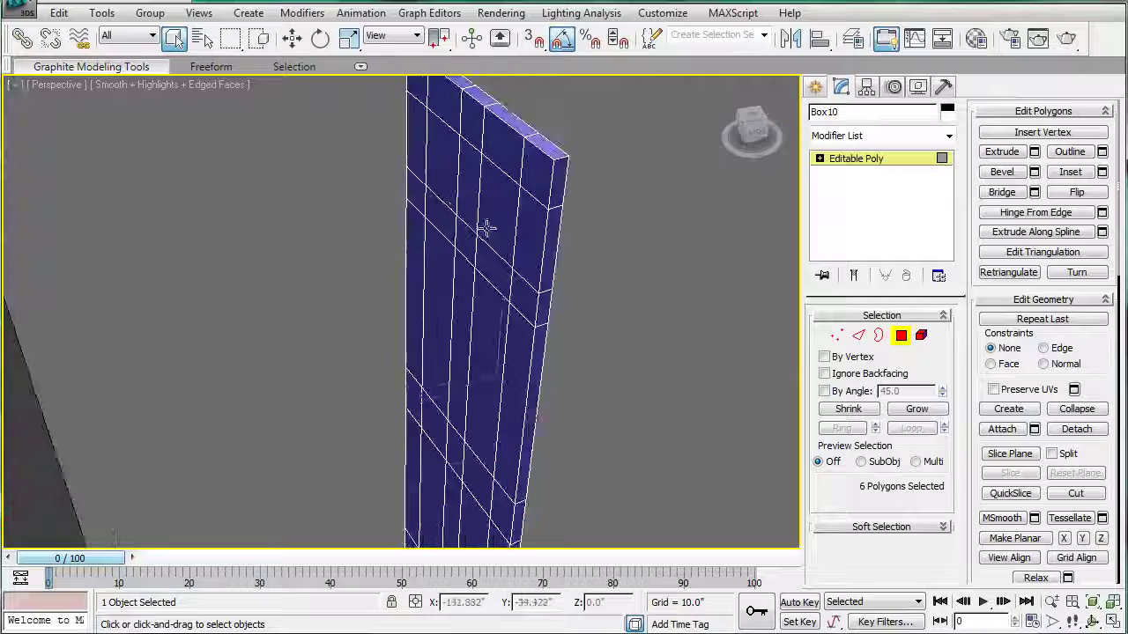
ctrl+click(503, 201)
ctrl+click(451, 177)
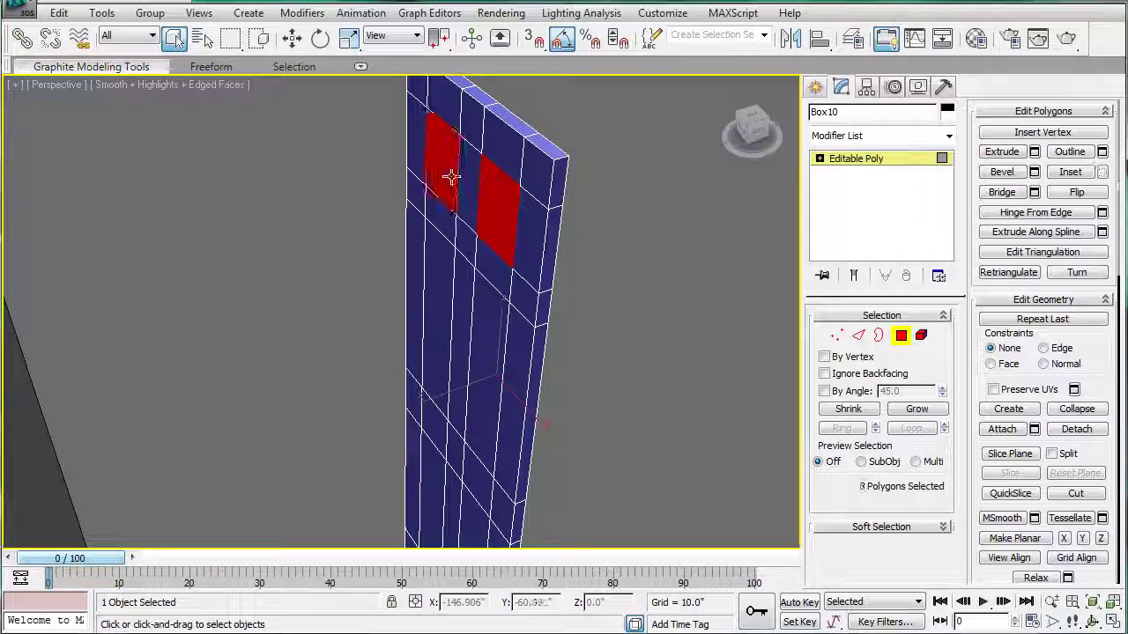
ctrl+click(429, 292)
ctrl+click(434, 379)
ctrl+click(466, 511)
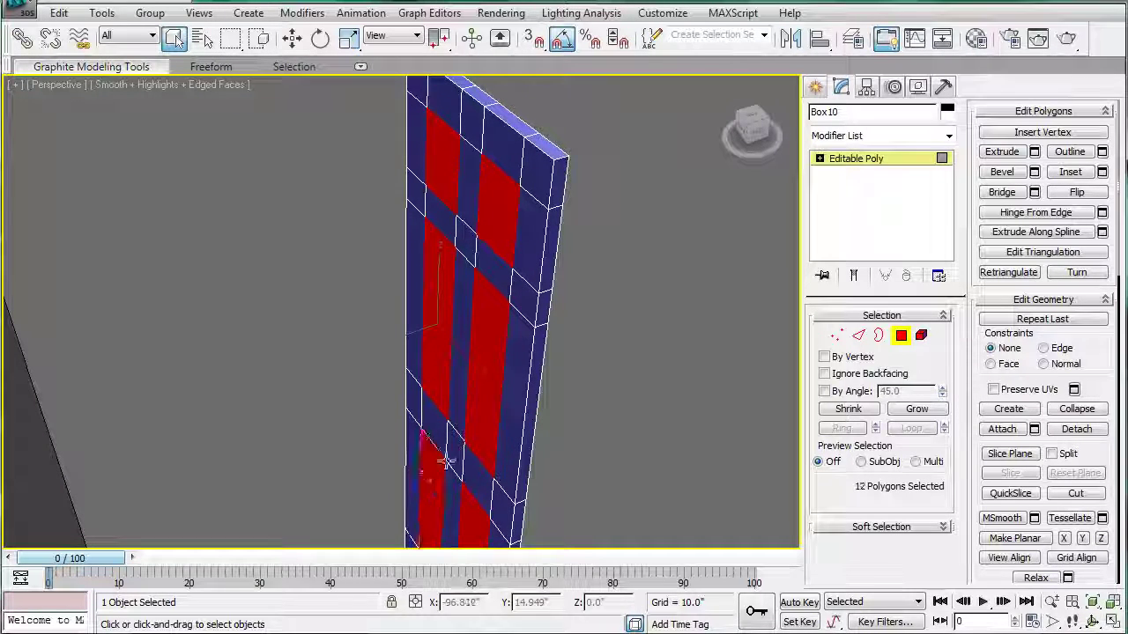
alt+middle_drag(447, 460, 394, 340)
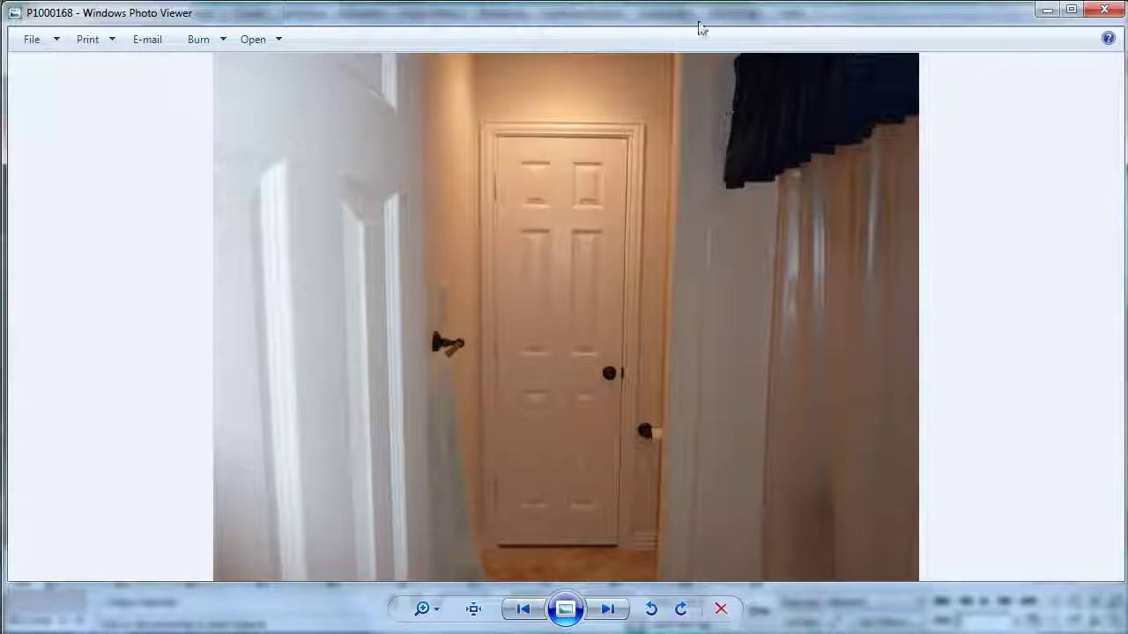
Switch to Windows Photo Viewer and examine the six-panel door in reference photo P1000168.
drag(698, 22, 696, 98)
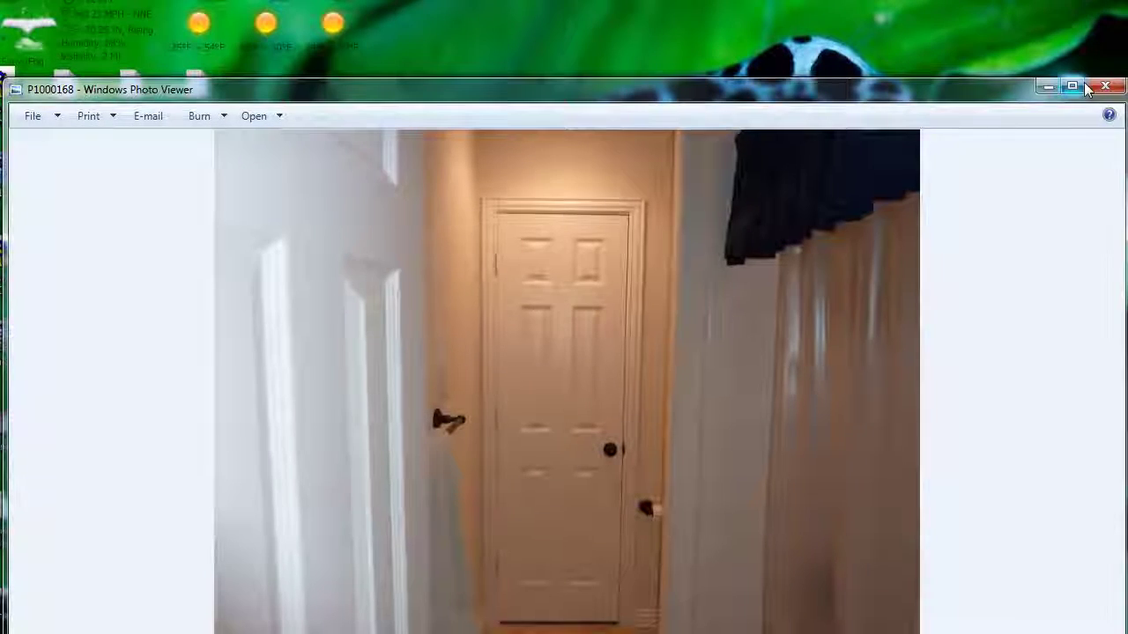
double_click(971, 92)
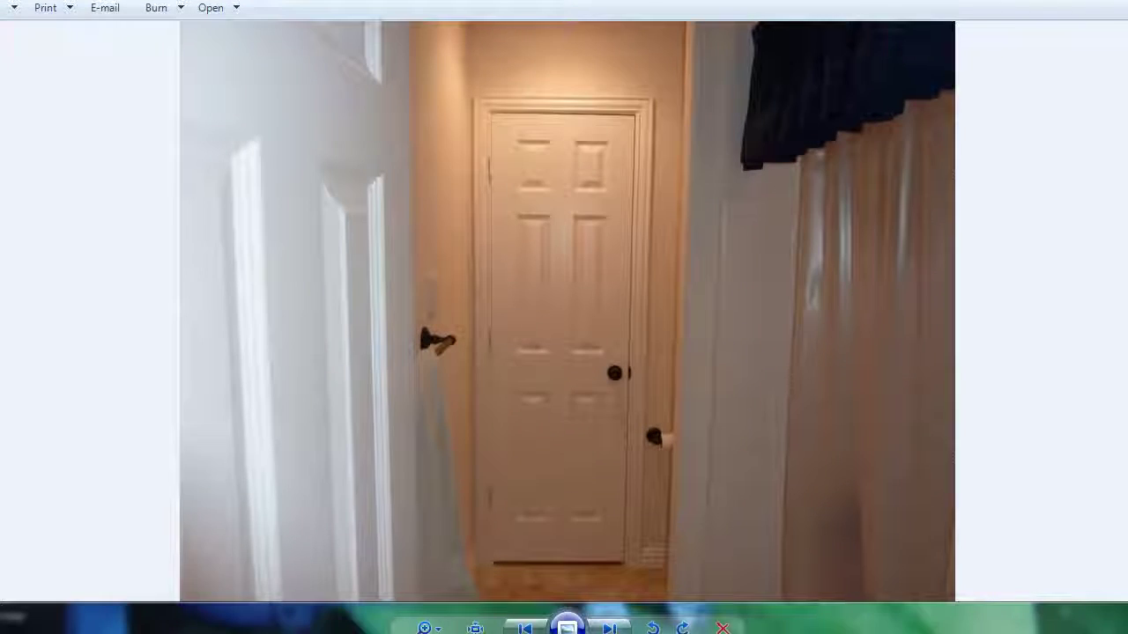
Switch back from the door photo to the polygon selection in 3ds Max.
click(78, 631)
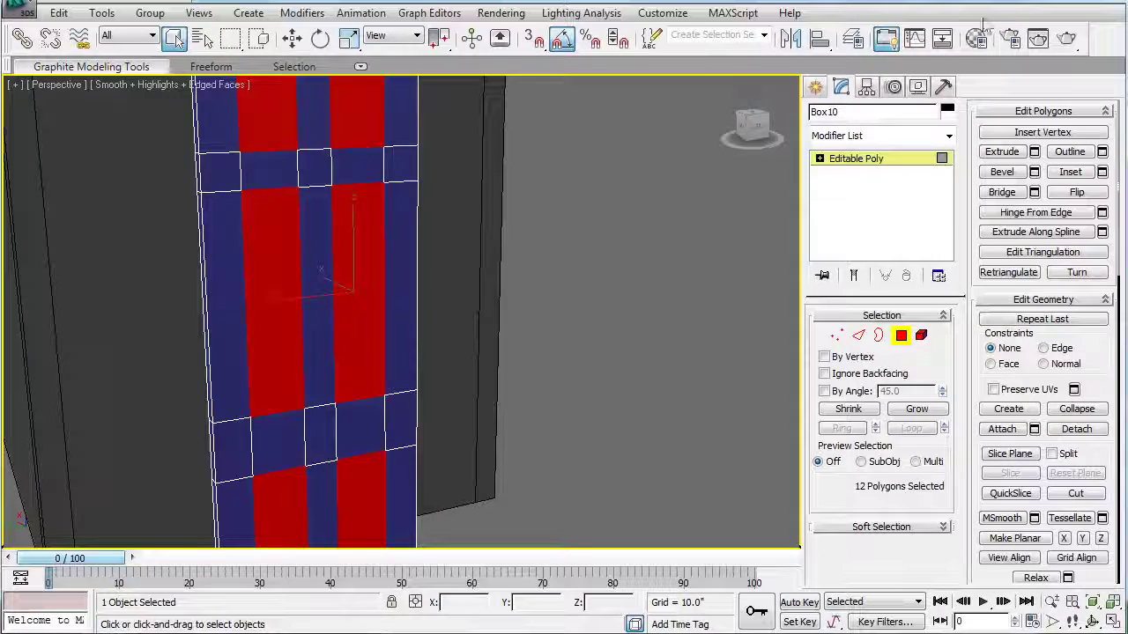
key(alt+Tab)
key(alt+Tab)
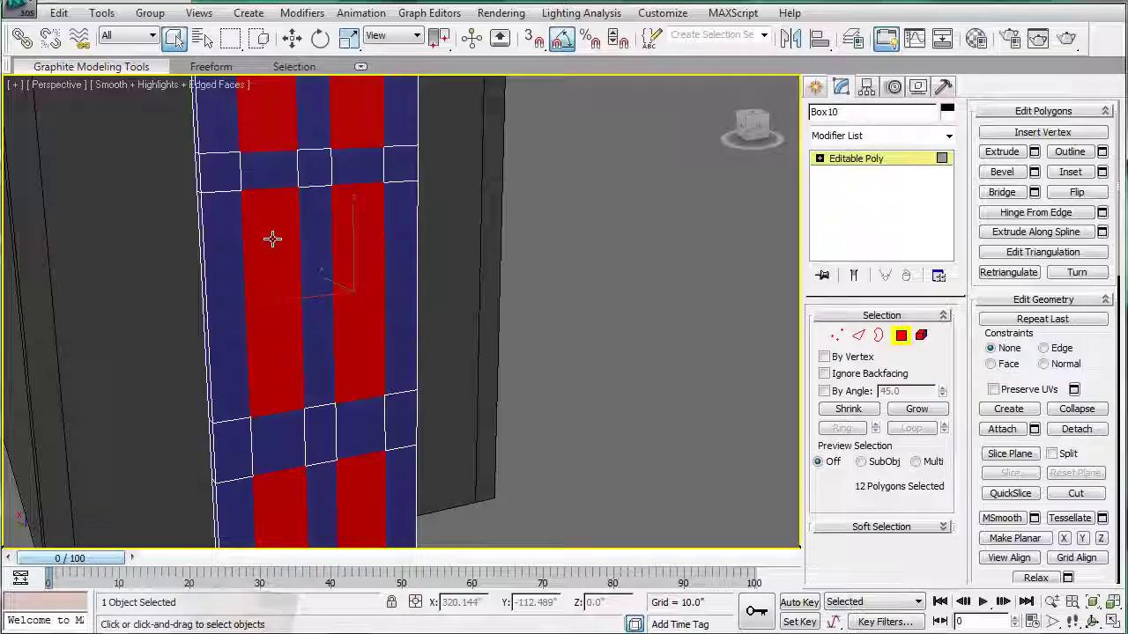
Try beveling the twelve selected door-panel polygons inward freehand and undo the attempt.
middle_drag(365, 253, 516, 274)
click(999, 176)
scroll(507, 279, up, 3)
middle_drag(352, 156, 373, 221)
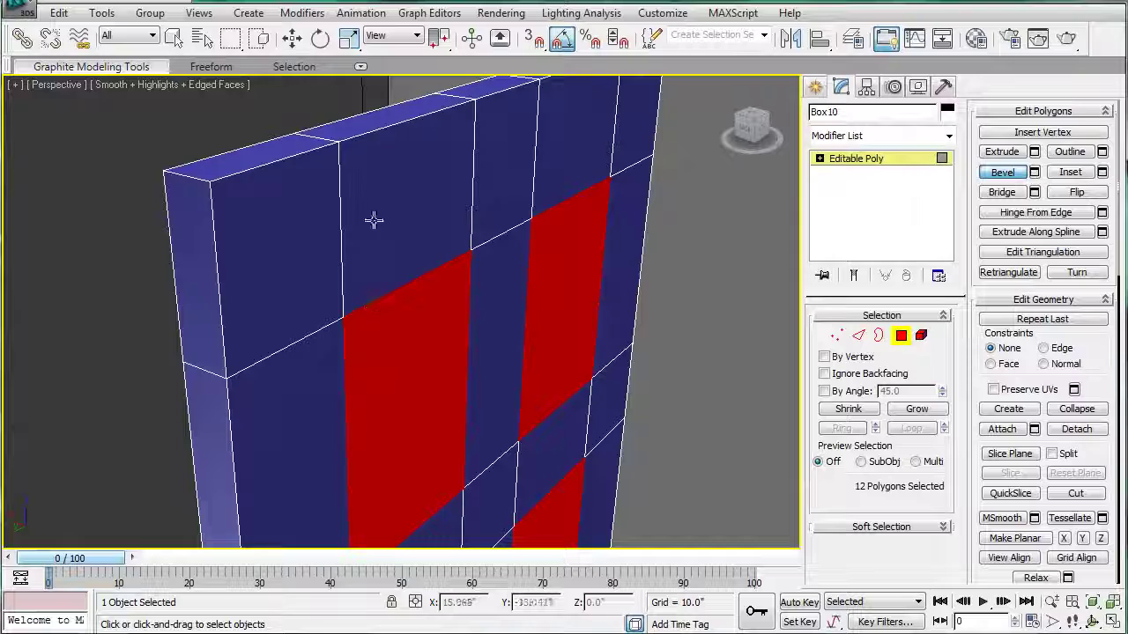
middle_drag(434, 347, 428, 270)
scroll(419, 258, up, 4)
scroll(413, 253, down, 3)
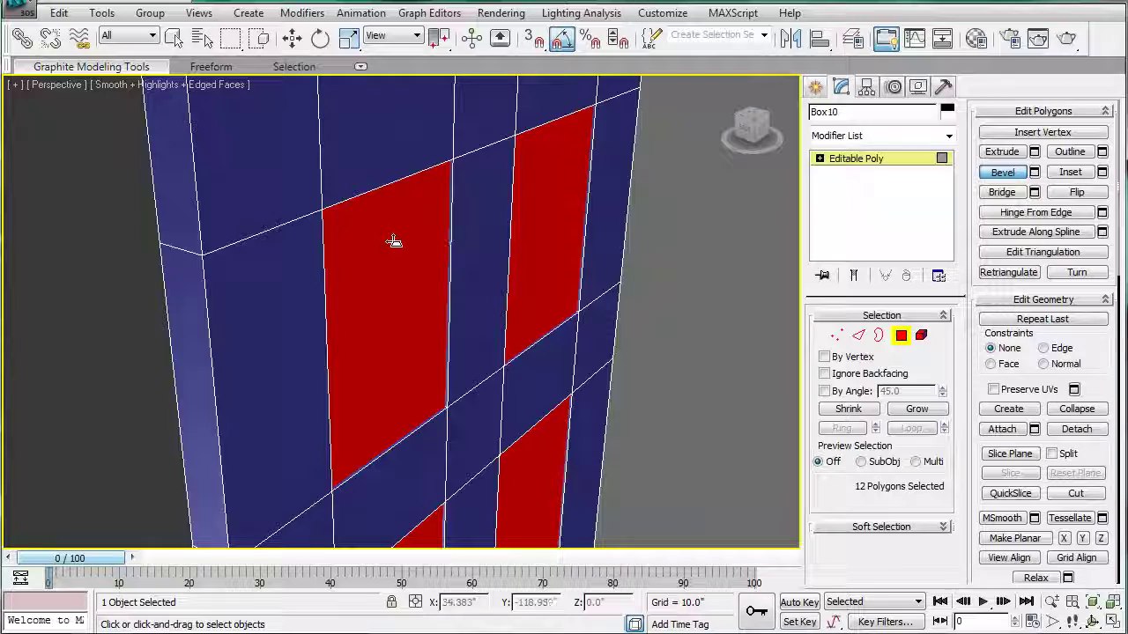
mouse_move(394, 242)
mouse_down()
mouse_move(390, 221)
mouse_move(403, 230)
mouse_up()
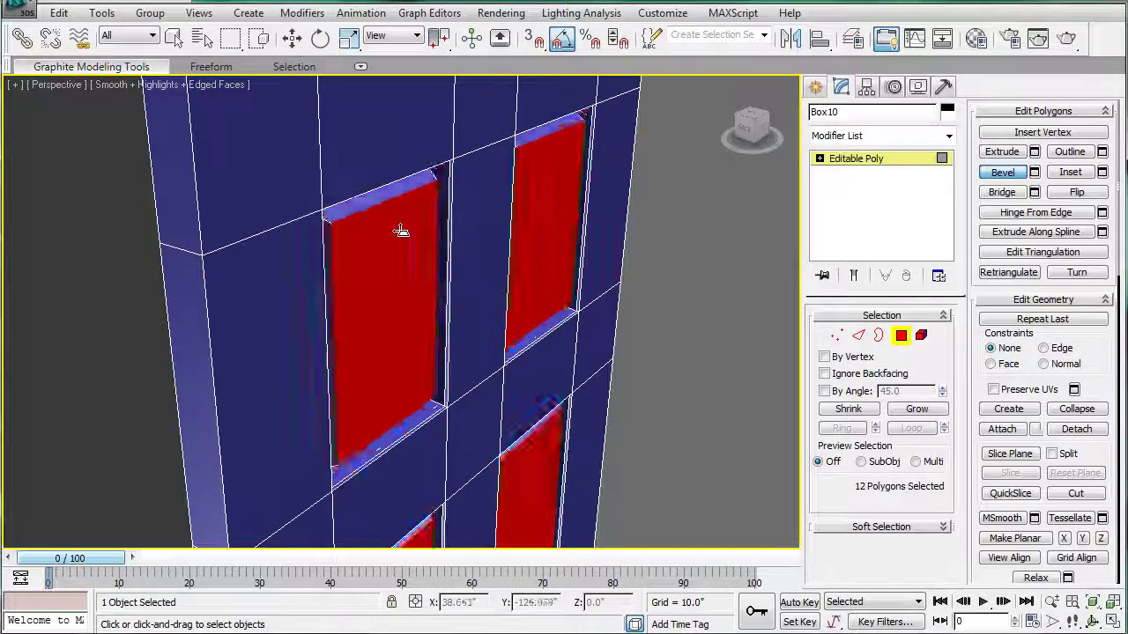
key(ctrl+z)
Bevel the twelve door-panel polygons as a group with a height of 0.055" and an outline amount of -0.07".
alt+middle_drag(508, 235, 476, 272)
click(1034, 174)
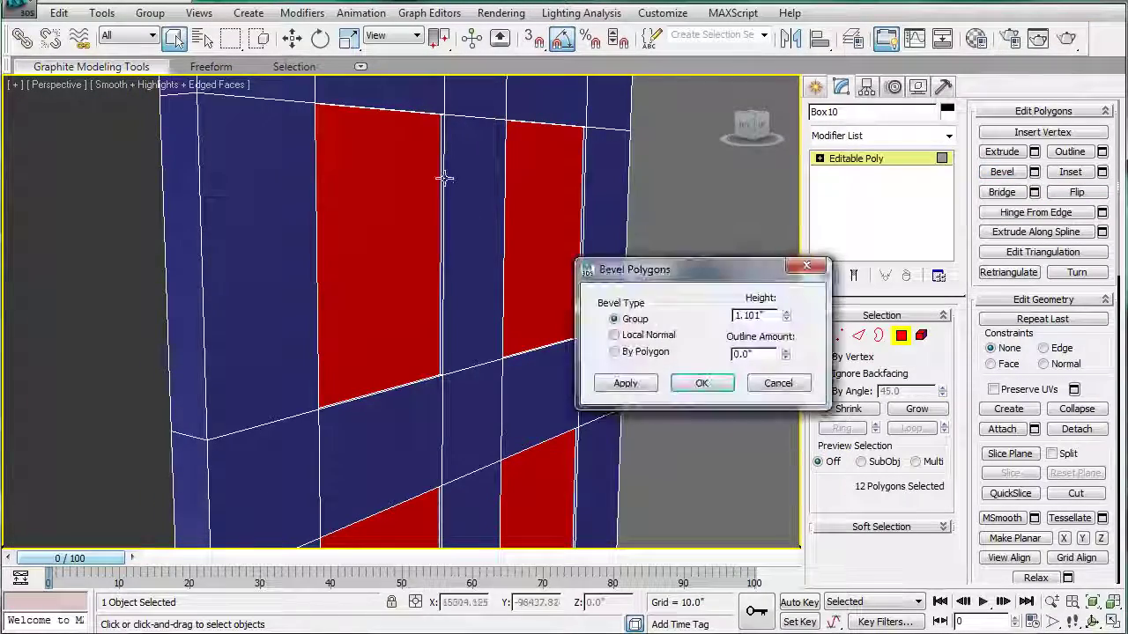
scroll(442, 203, up, 5)
middle_drag(440, 220, 380, 399)
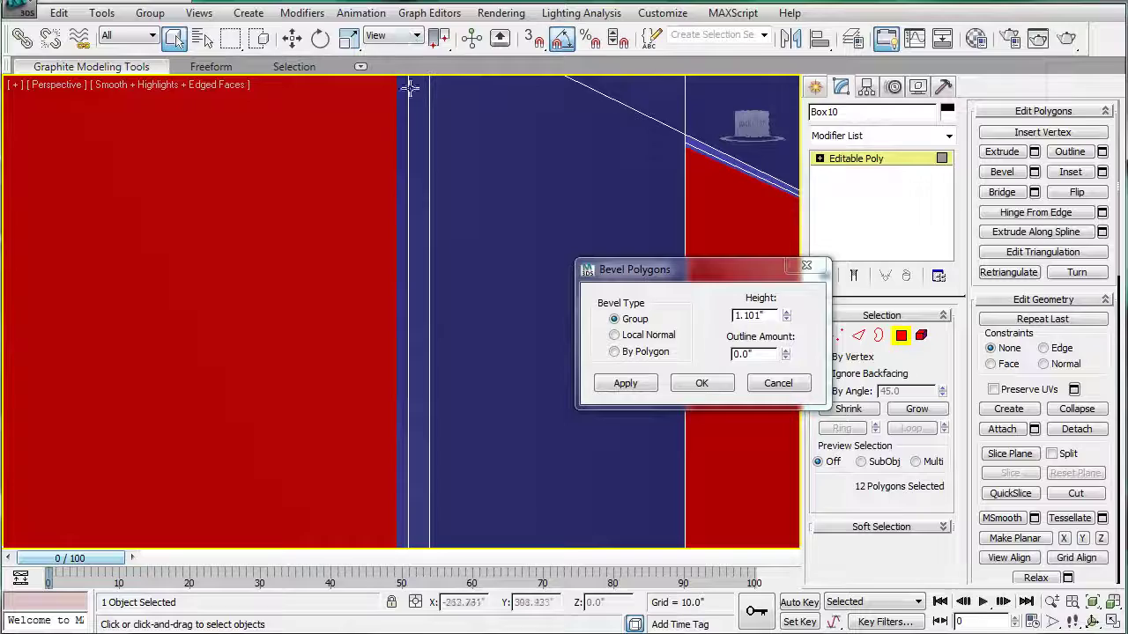
middle_drag(410, 87, 458, 224)
scroll(446, 219, down, 3)
middle_drag(458, 224, 463, 314)
drag(786, 318, 783, 319)
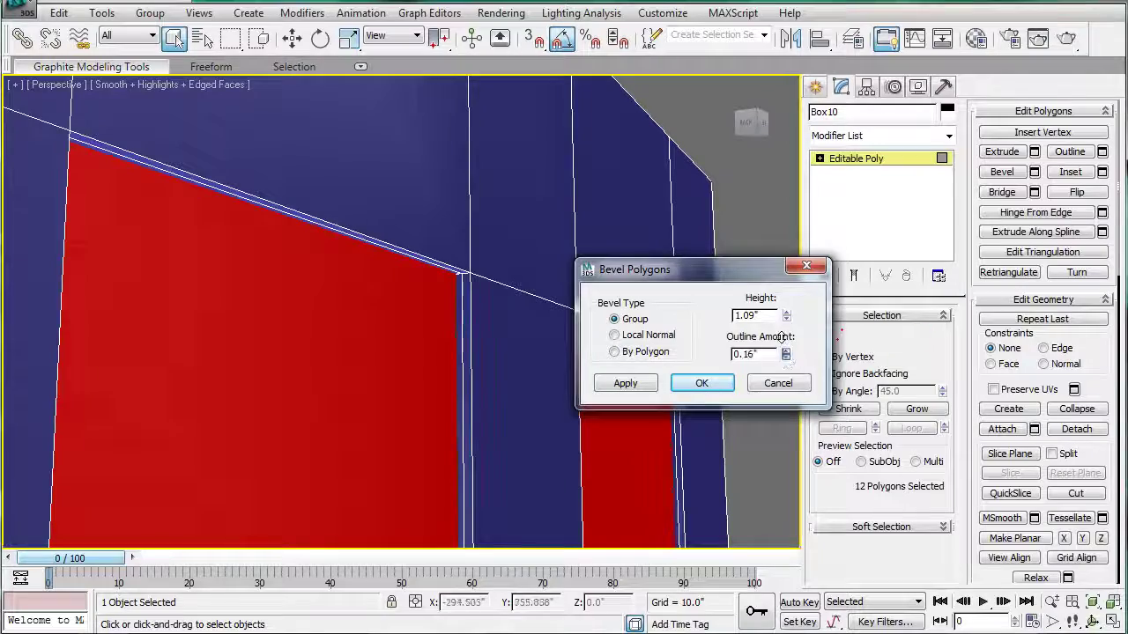
drag(774, 358, 781, 396)
drag(785, 319, 769, 423)
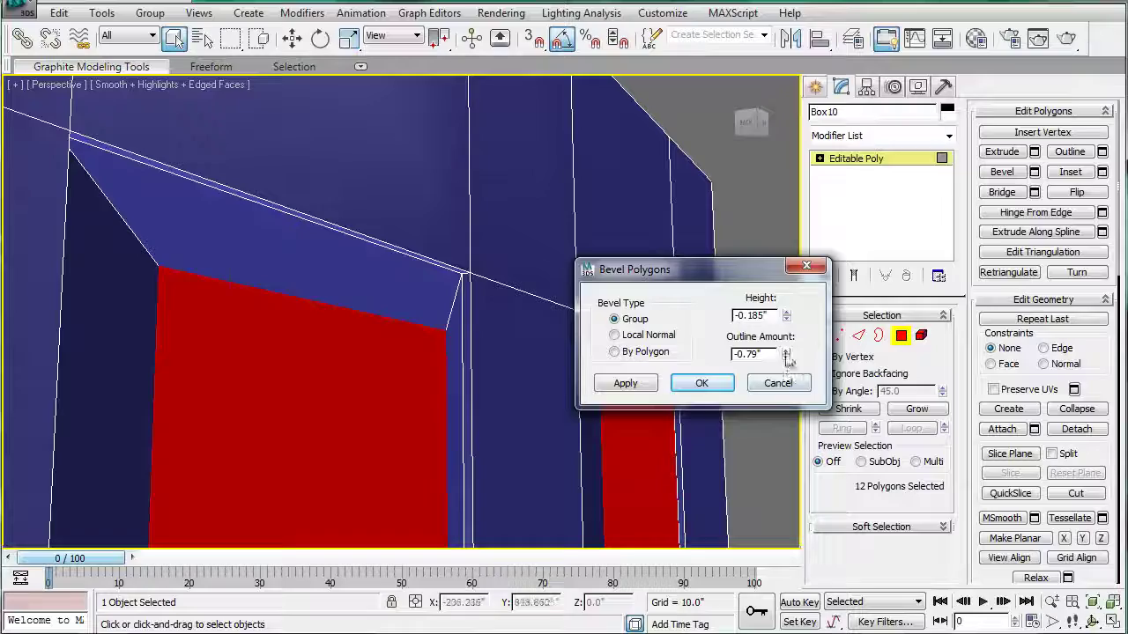
drag(789, 360, 791, 297)
alt+middle_drag(555, 265, 459, 145)
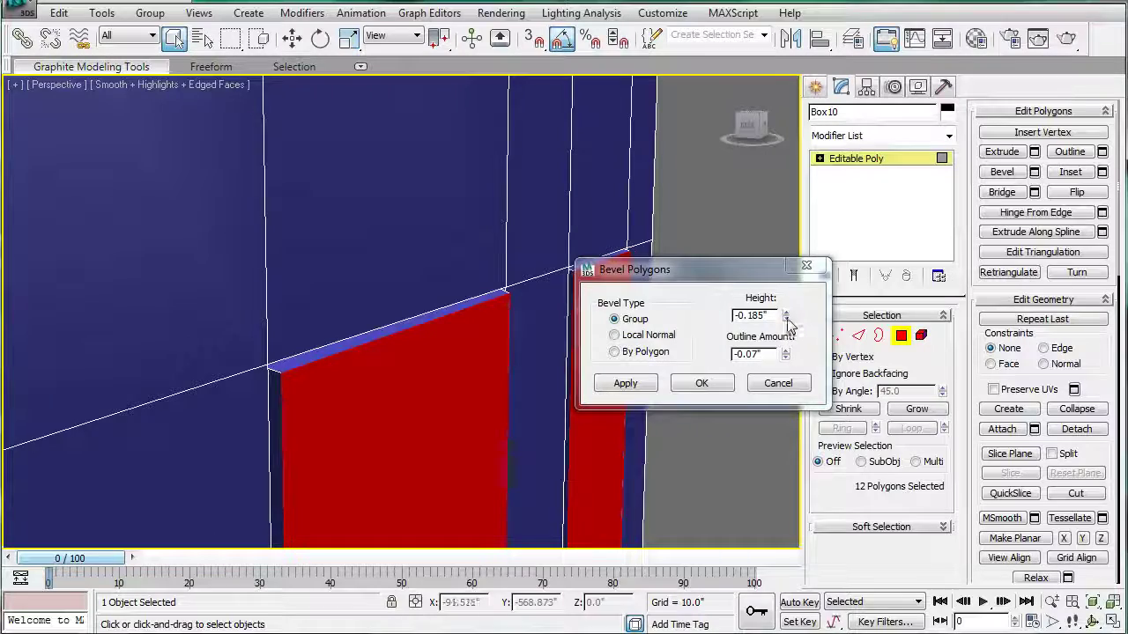
drag(786, 316, 780, 293)
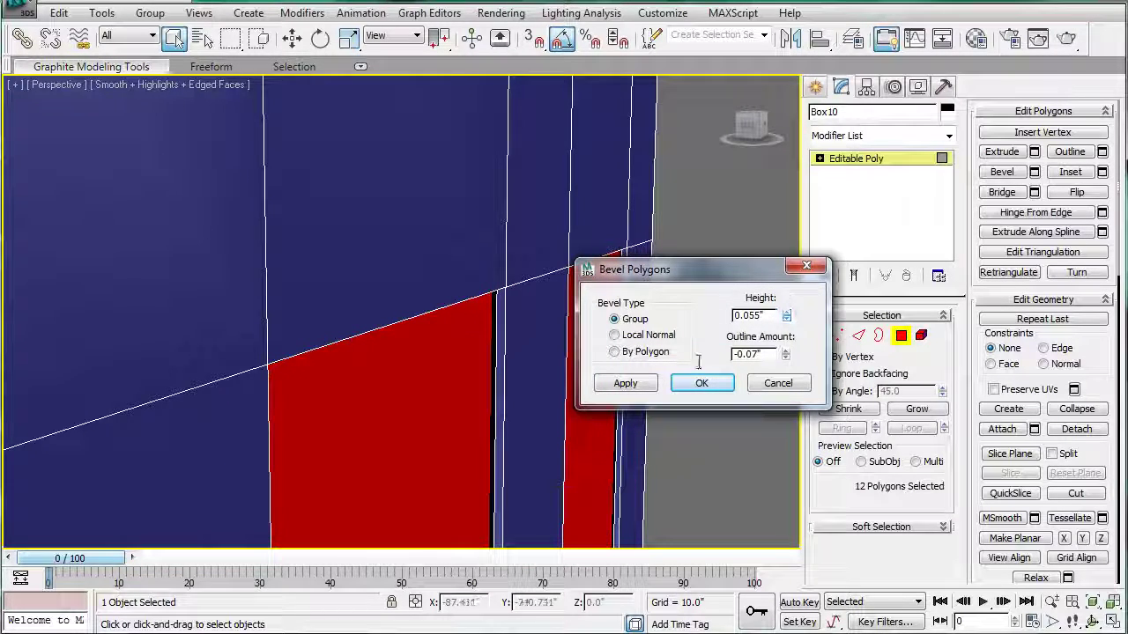
alt+middle_drag(484, 271, 487, 259)
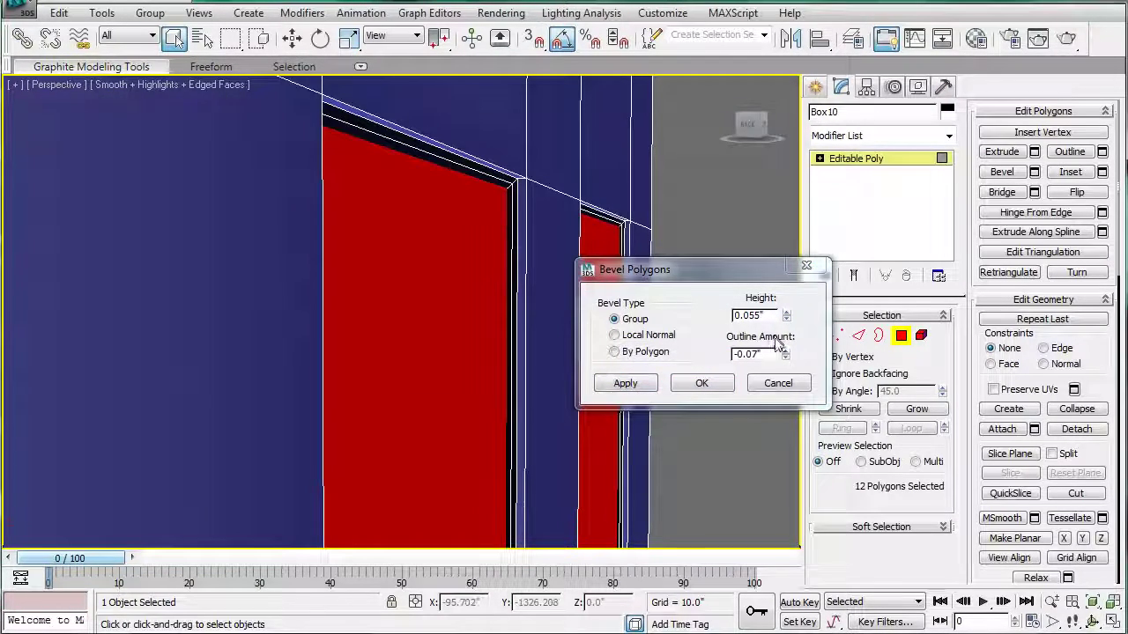
Add two more group bevels to the panel polygons: one 0.005" high with a -0.1" outline amount, and one 0.045" high.
drag(787, 315, 783, 359)
drag(785, 321, 785, 316)
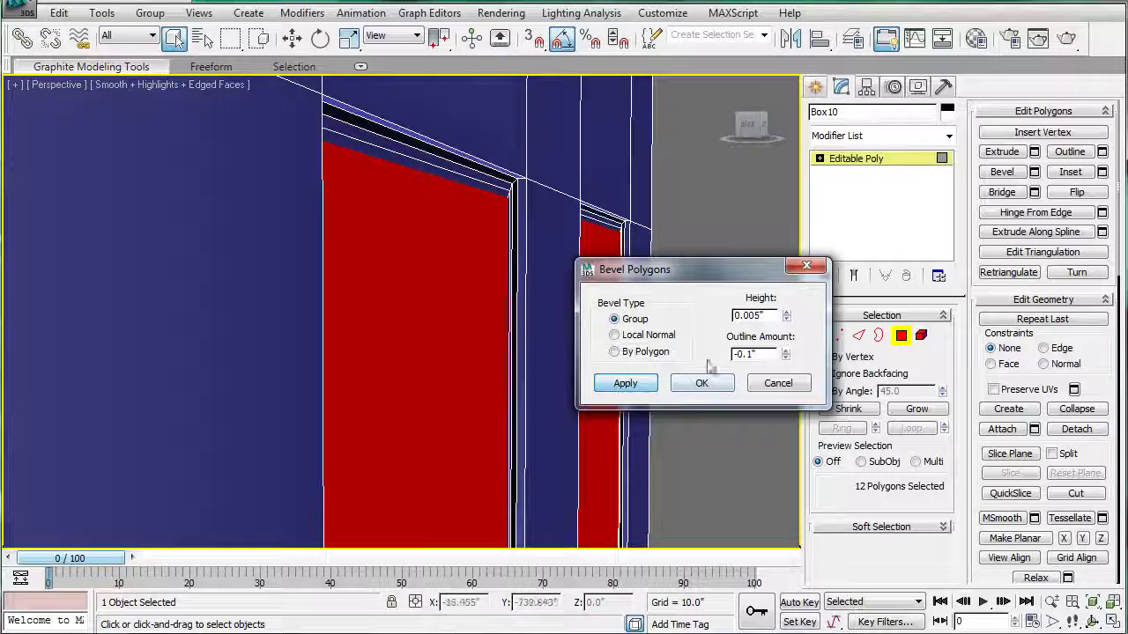
drag(786, 317, 788, 310)
drag(785, 350, 782, 345)
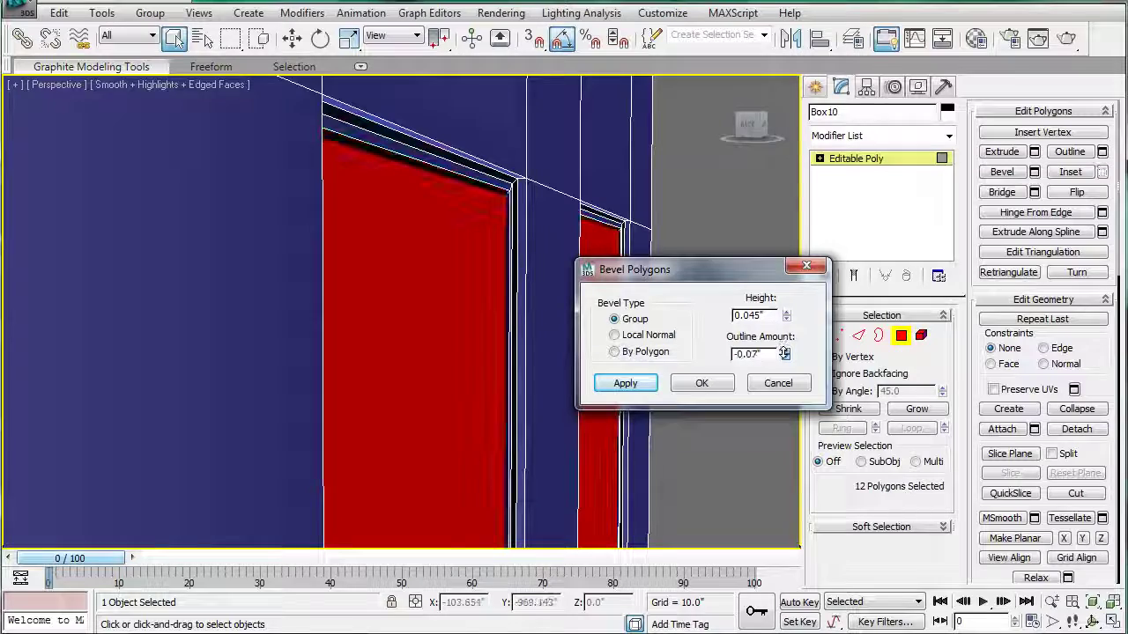
click(644, 385)
mouse_move(315, 155)
alt+middle_down()
mouse_move(287, 159)
mouse_move(307, 158)
alt+middle_up()
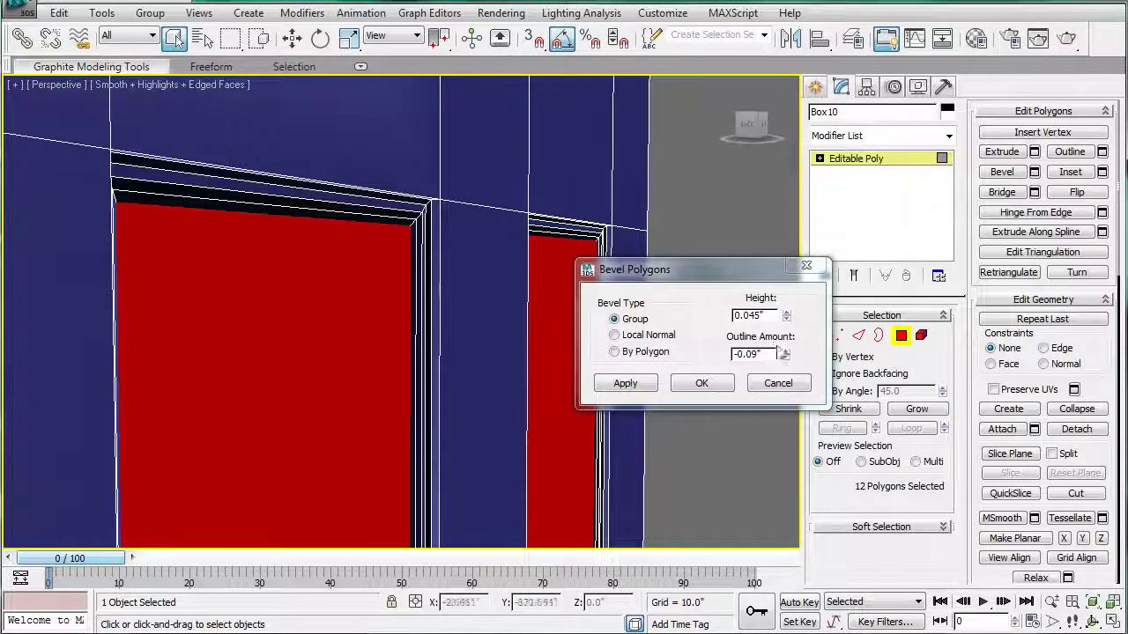
click(755, 388)
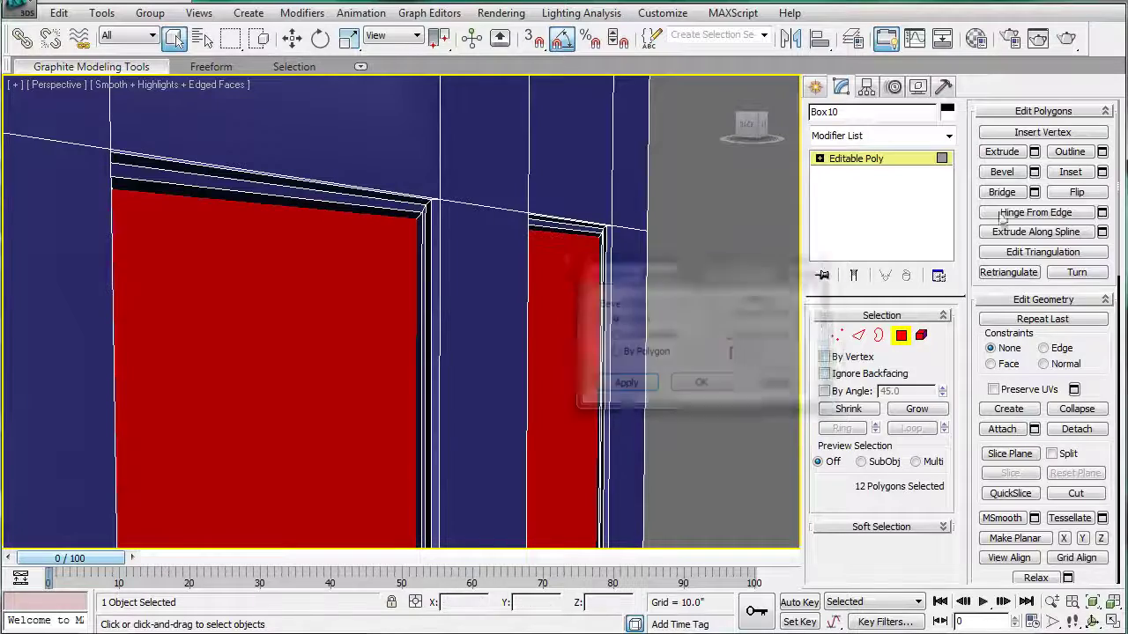
Inset the twelve panel polygons as a group by about 0.02".
click(1102, 172)
drag(787, 330, 770, 411)
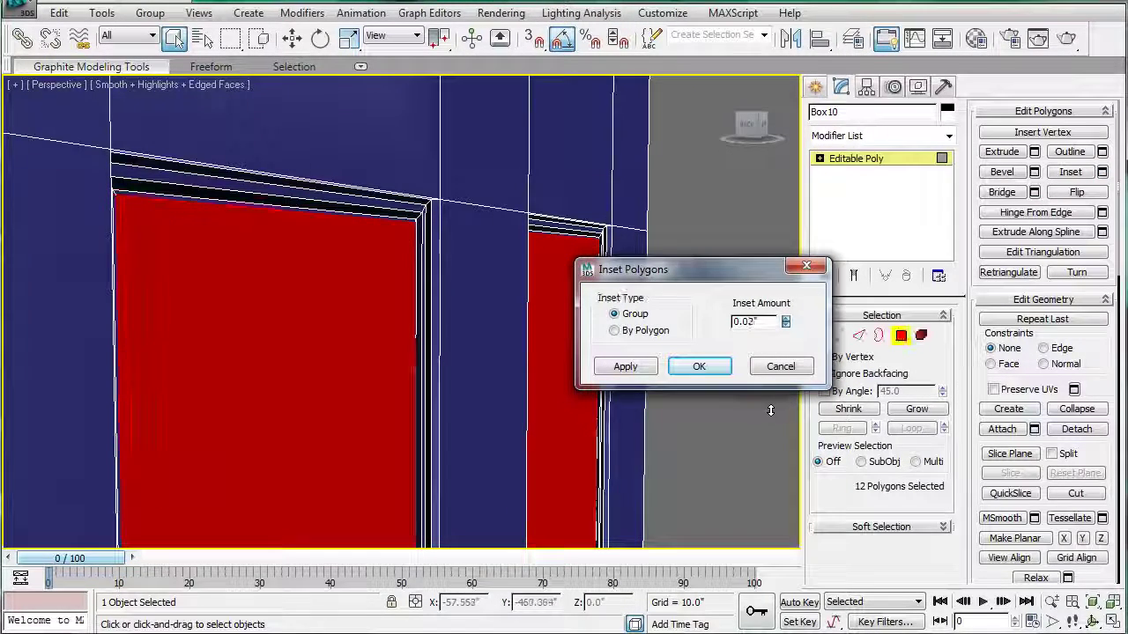
click(698, 366)
Bevel the panel polygons to a height of -0.205" with a -0.09" outline amount, checking against the door's thickness in the front view.
click(1035, 173)
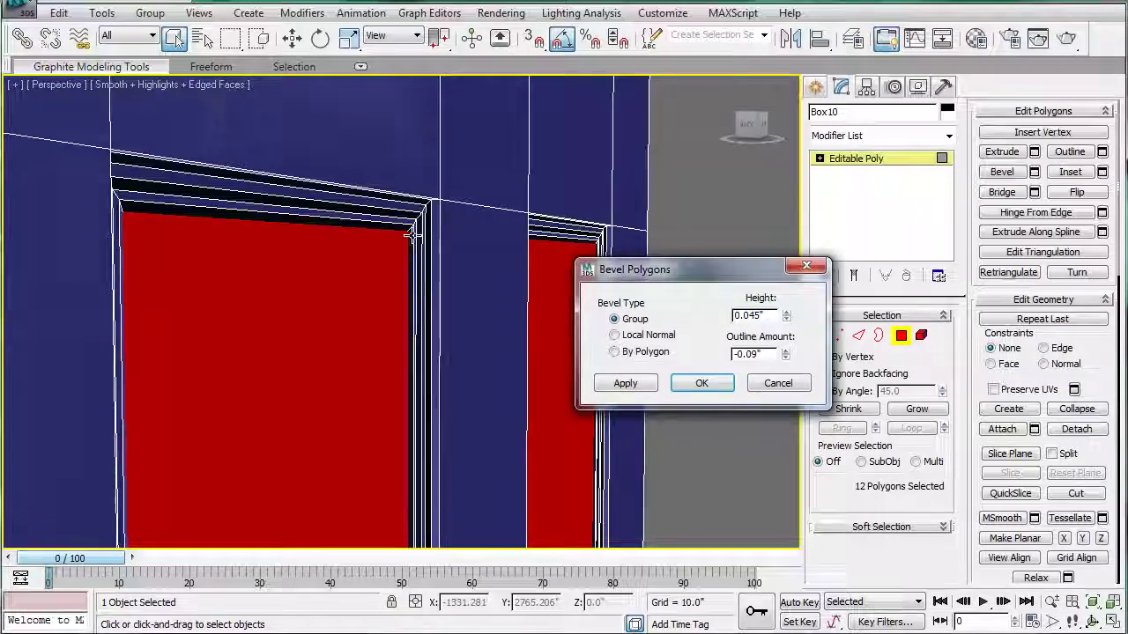
alt+middle_drag(415, 232, 205, 291)
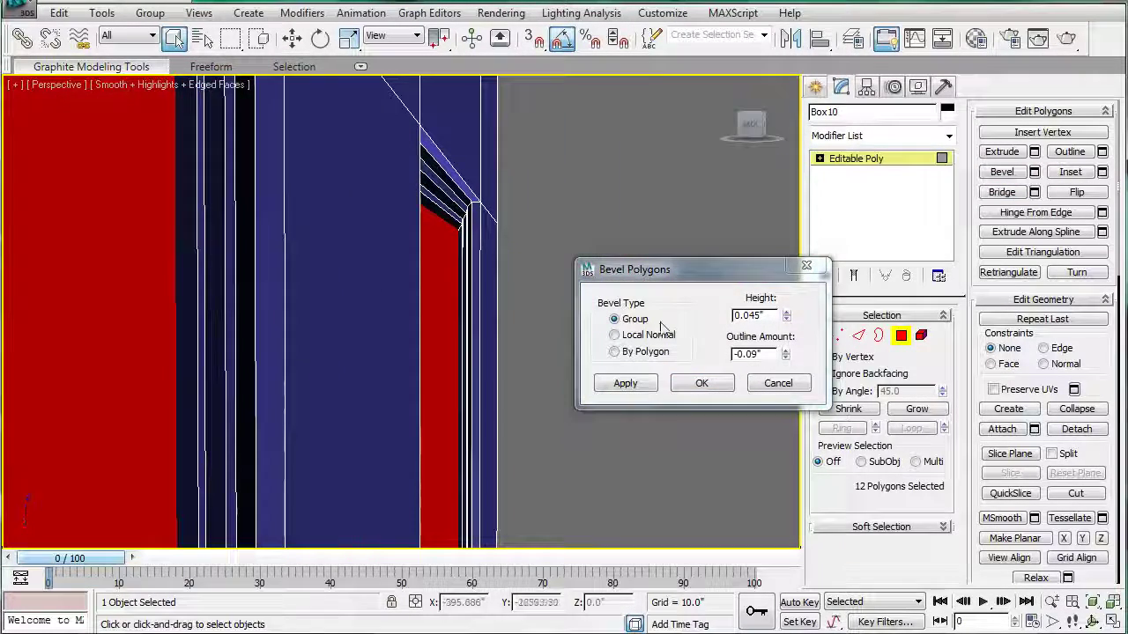
drag(787, 317, 767, 349)
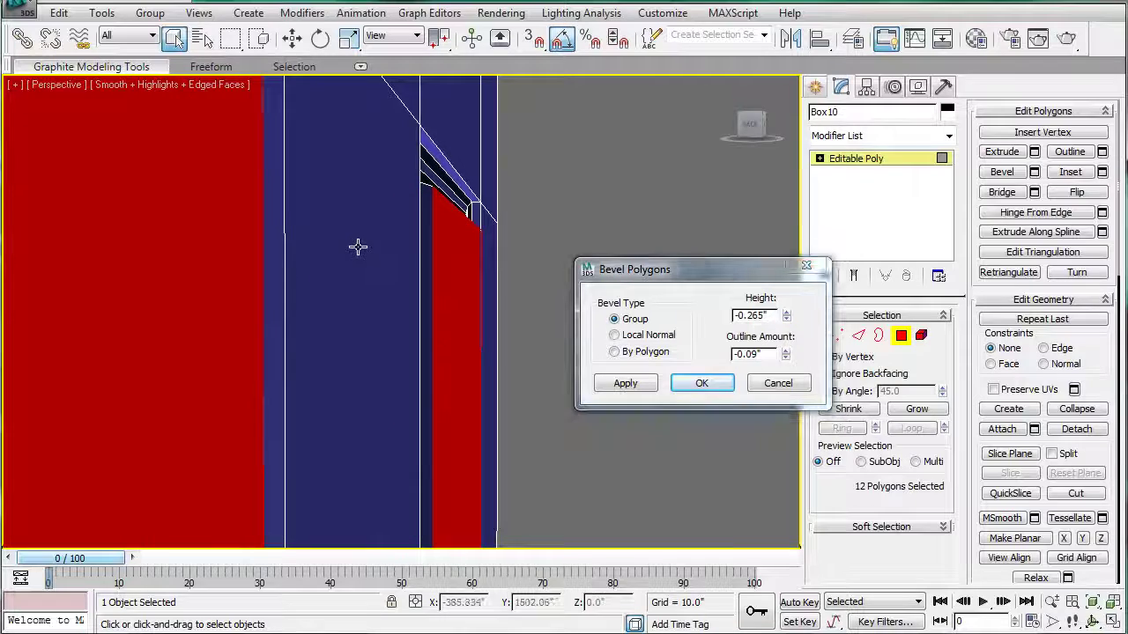
key(f)
scroll(273, 216, up, 4)
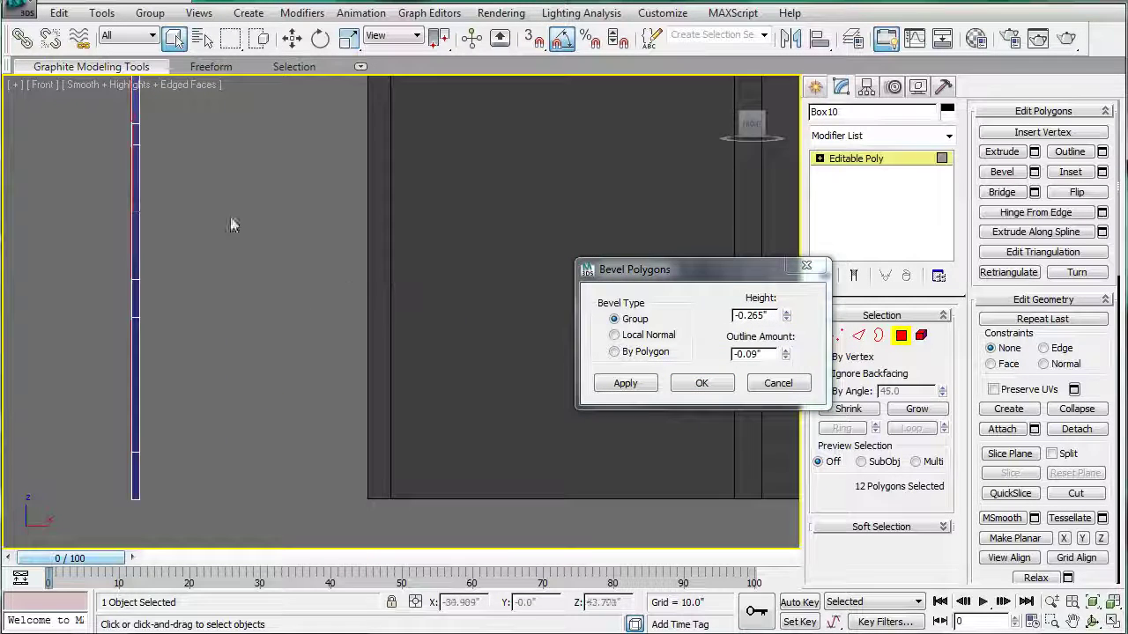
middle_drag(170, 147, 405, 247)
scroll(353, 266, up, 3)
scroll(307, 159, up, 4)
middle_drag(307, 161, 444, 367)
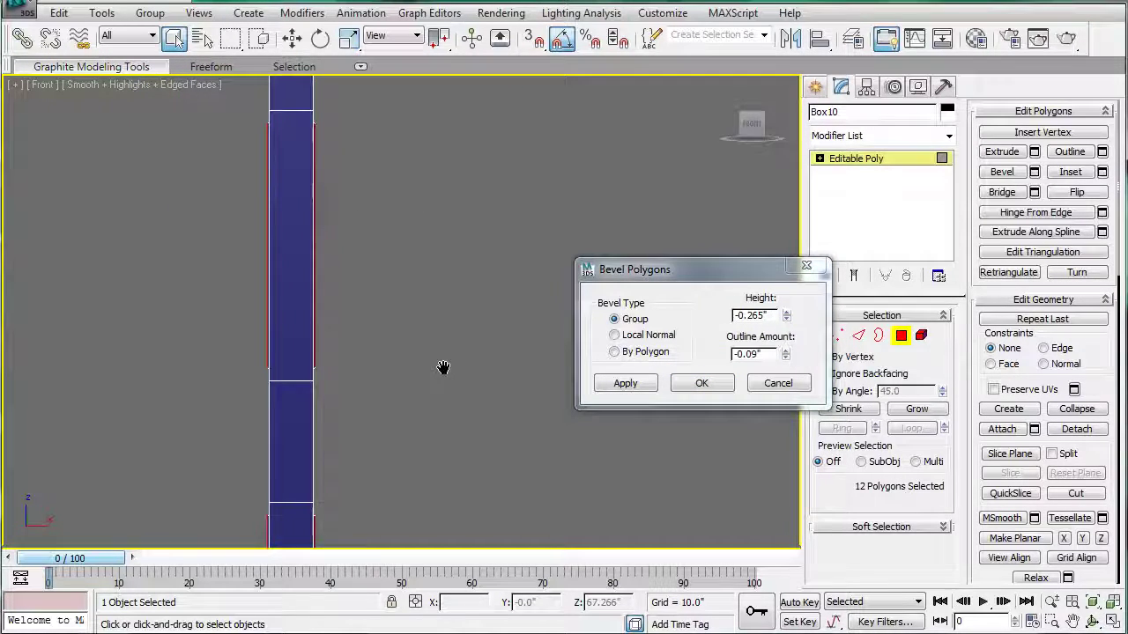
drag(786, 316, 783, 315)
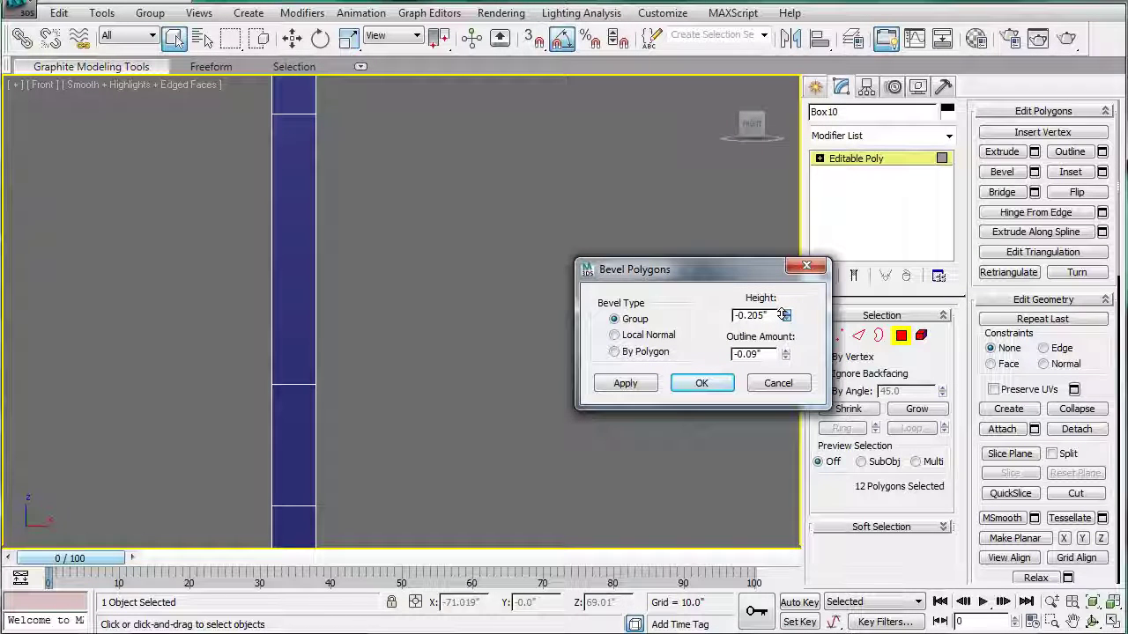
click(701, 383)
Restore the twelve-polygon selection in the perspective view and scale the panel faces down uniformly to form sloped borders.
click(572, 244)
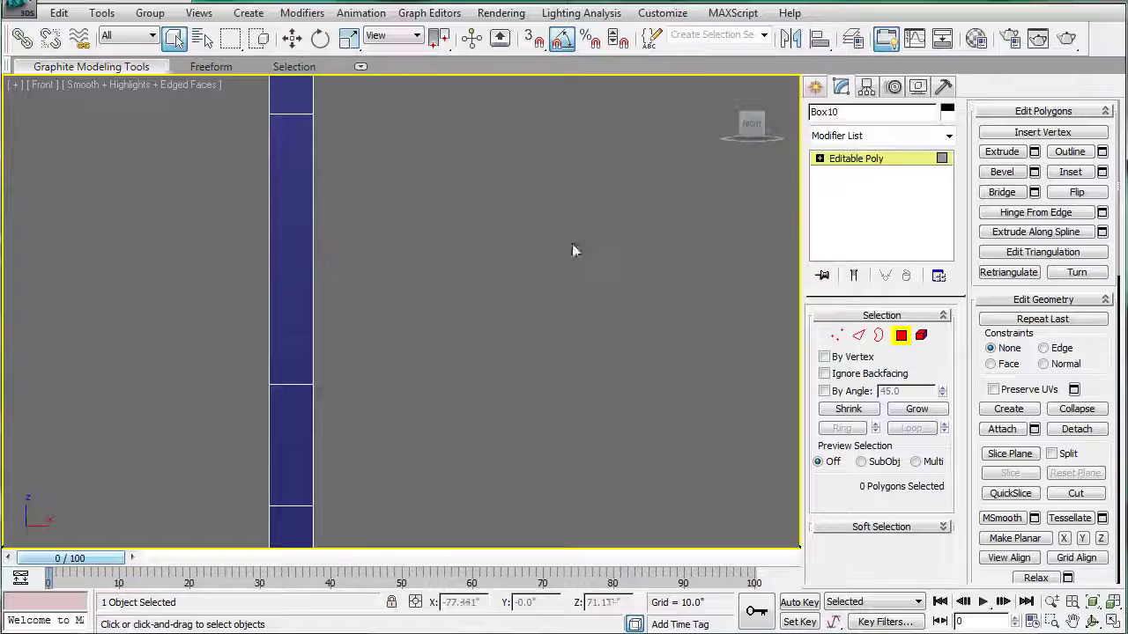
key(p)
alt+middle_drag(347, 230, 397, 308)
key(ctrl+z)
scroll(398, 308, up, 8)
scroll(420, 201, down, 6)
key(r)
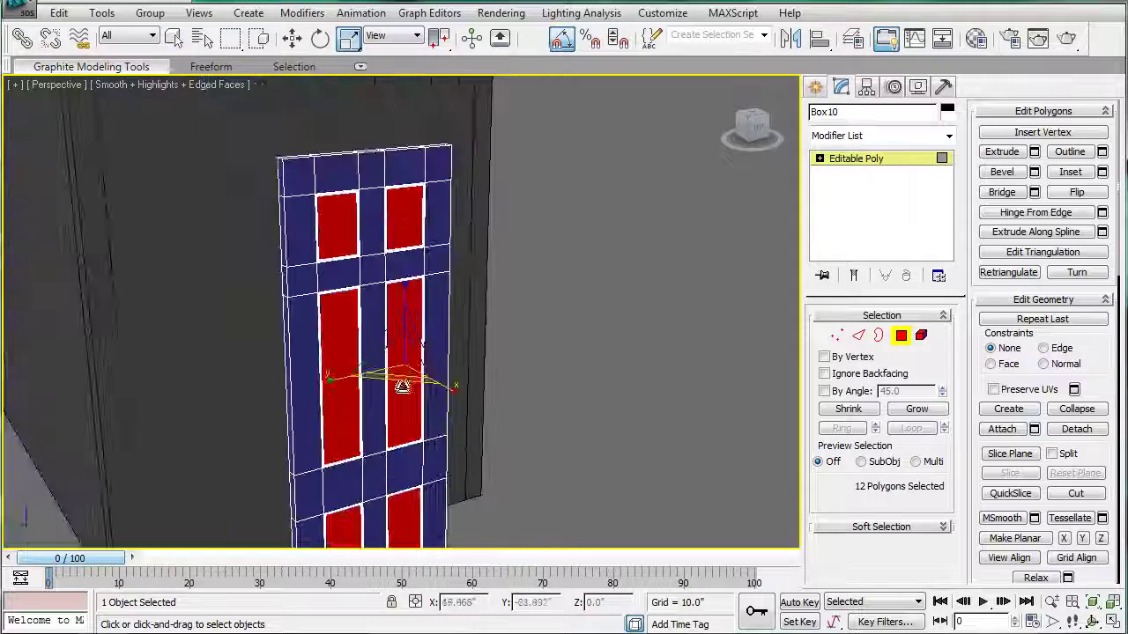
drag(402, 367, 398, 385)
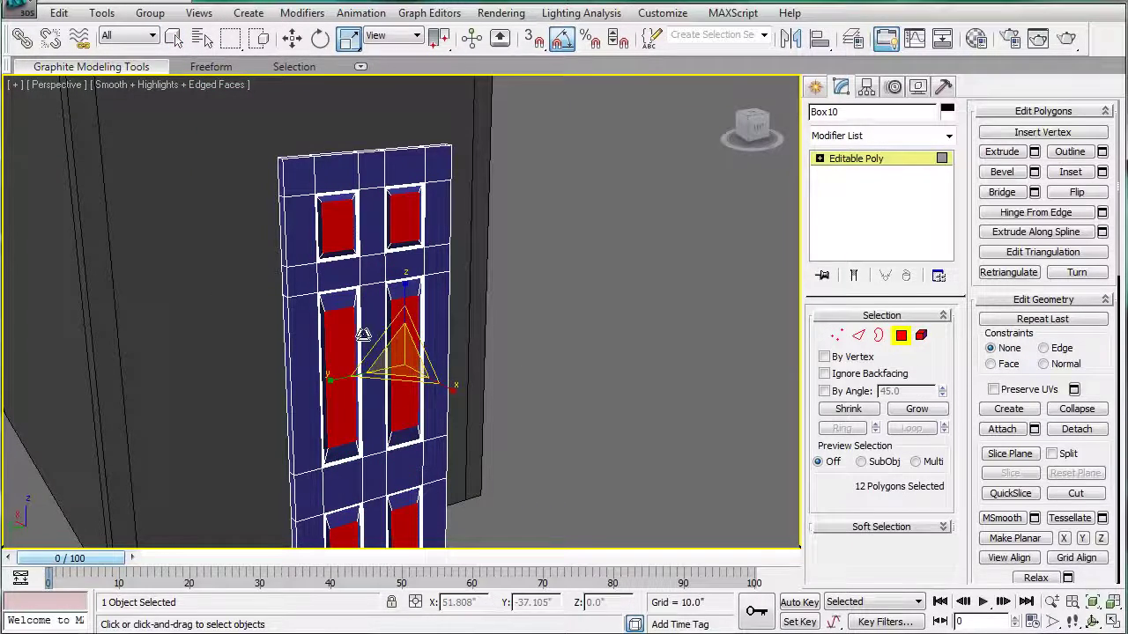
Convert the panel-face selection to its border edges, chamfer them slightly with one segment, and leave edge editing with the door deselected.
alt+middle_drag(348, 195, 408, 204)
scroll(408, 196, up, 5)
middle_drag(408, 346, 431, 202)
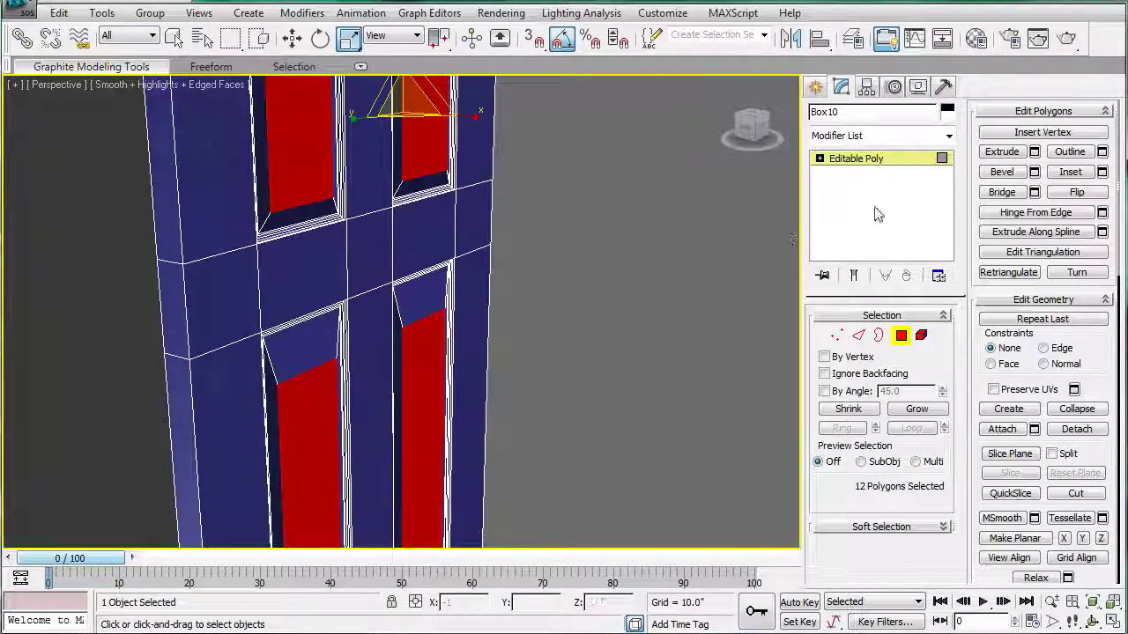
ctrl+click(857, 336)
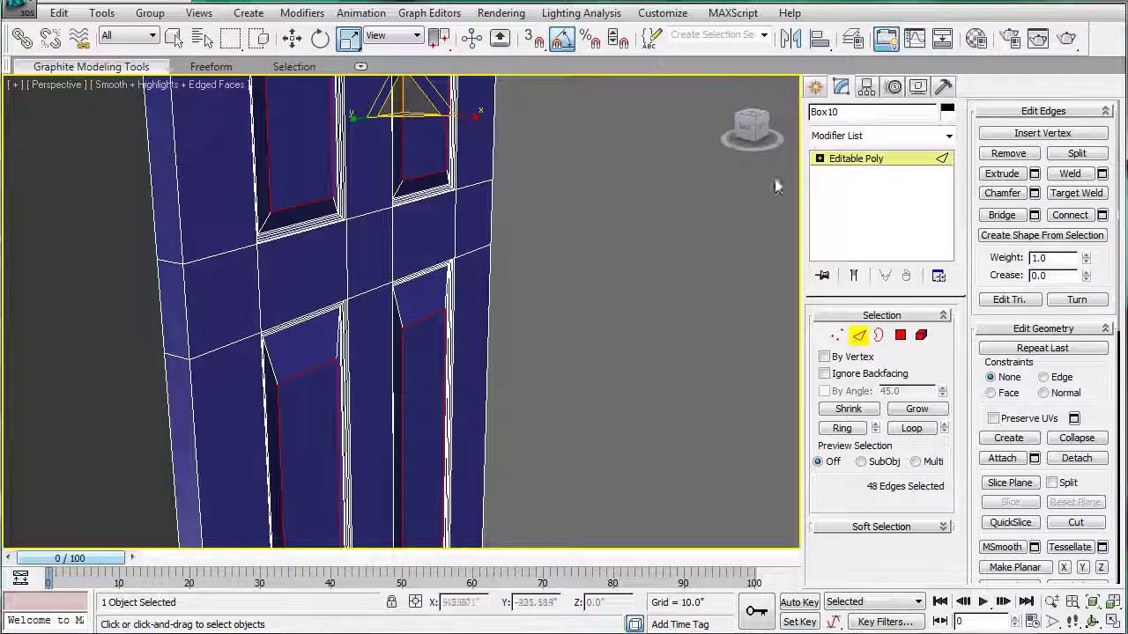
click(1035, 193)
scroll(403, 209, up, 3)
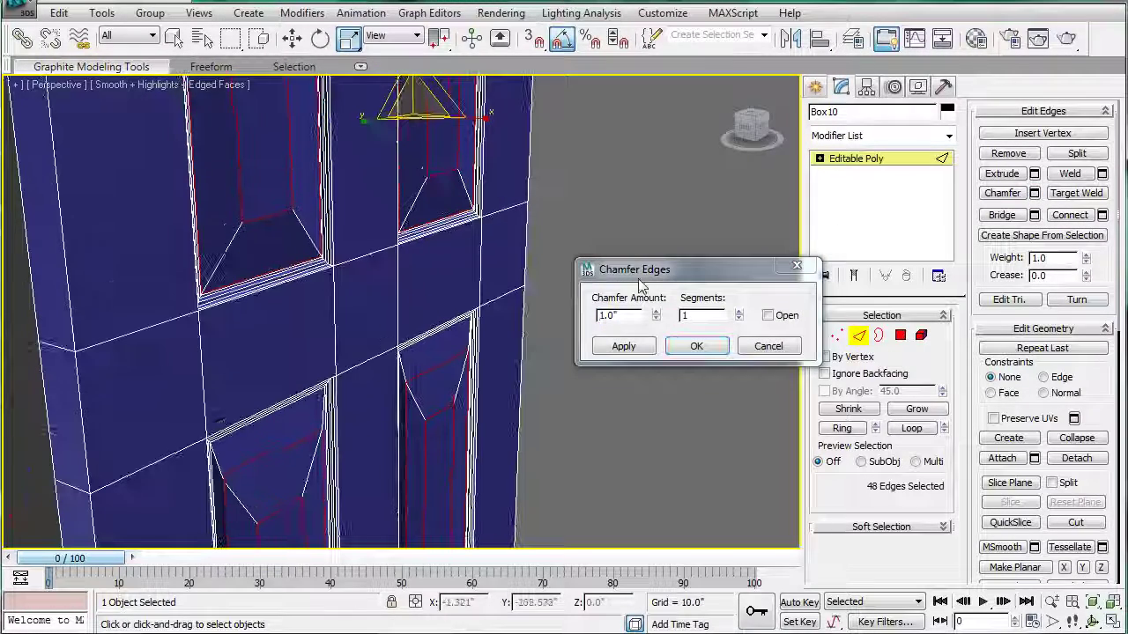
drag(657, 325, 650, 395)
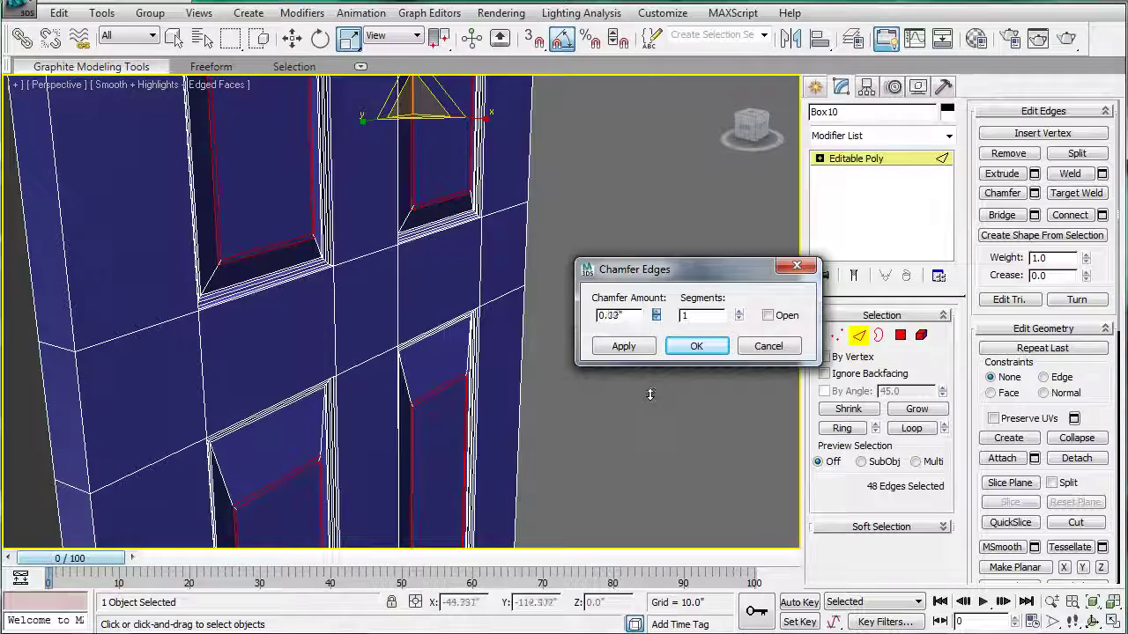
click(697, 346)
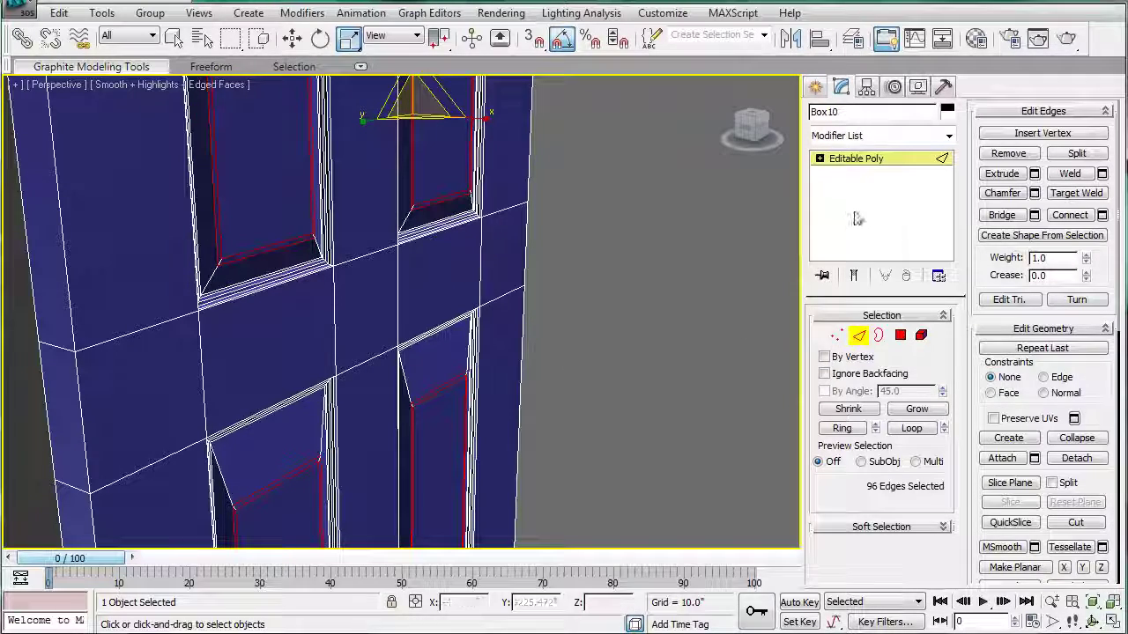
click(859, 164)
click(602, 323)
Examine the shaded six-panel door and compare it with the reference photo in Windows Photo Viewer.
scroll(541, 340, down, 10)
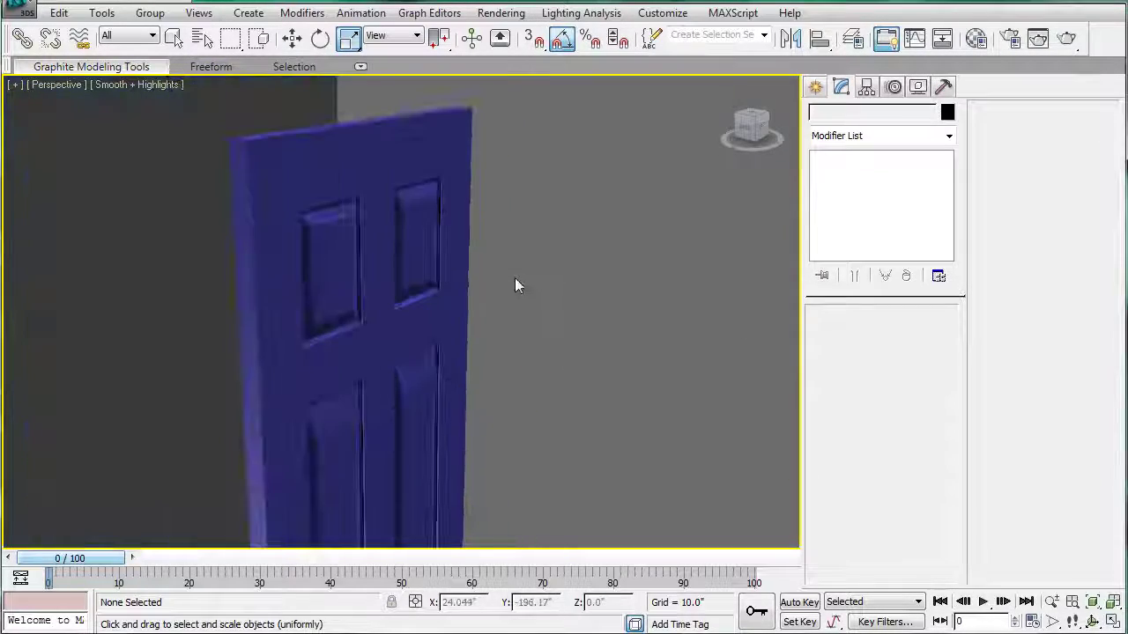
alt+middle_drag(508, 306, 456, 273)
click(118, 629)
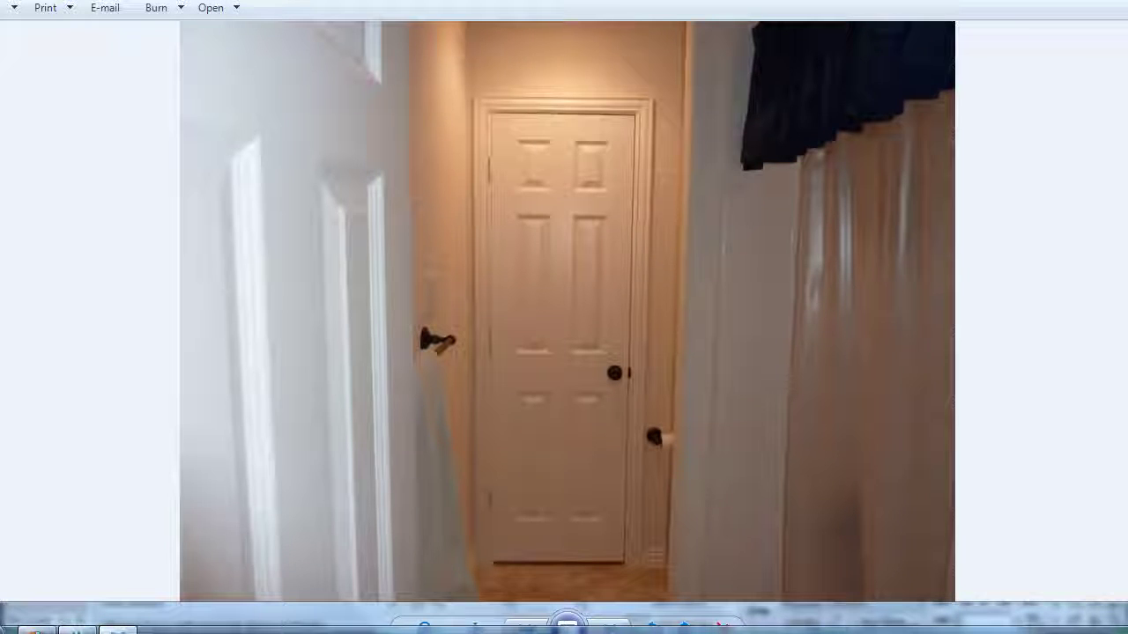
click(78, 629)
Select the six-panel door and display its edges over the shaded surfaces.
click(443, 393)
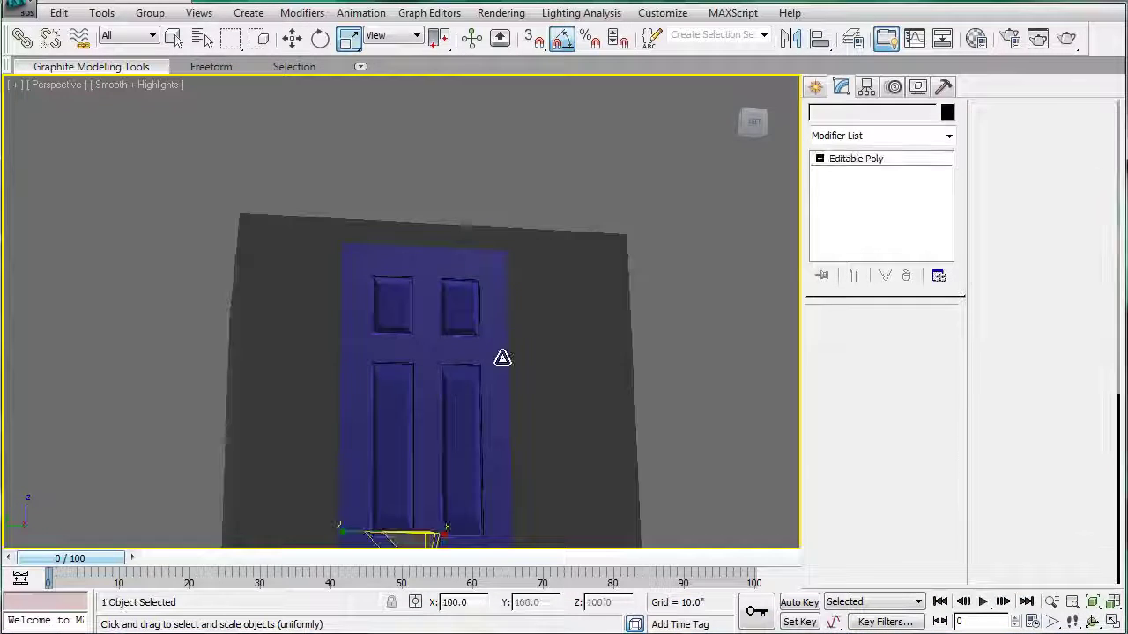
key(F4)
middle_drag(505, 322, 489, 234)
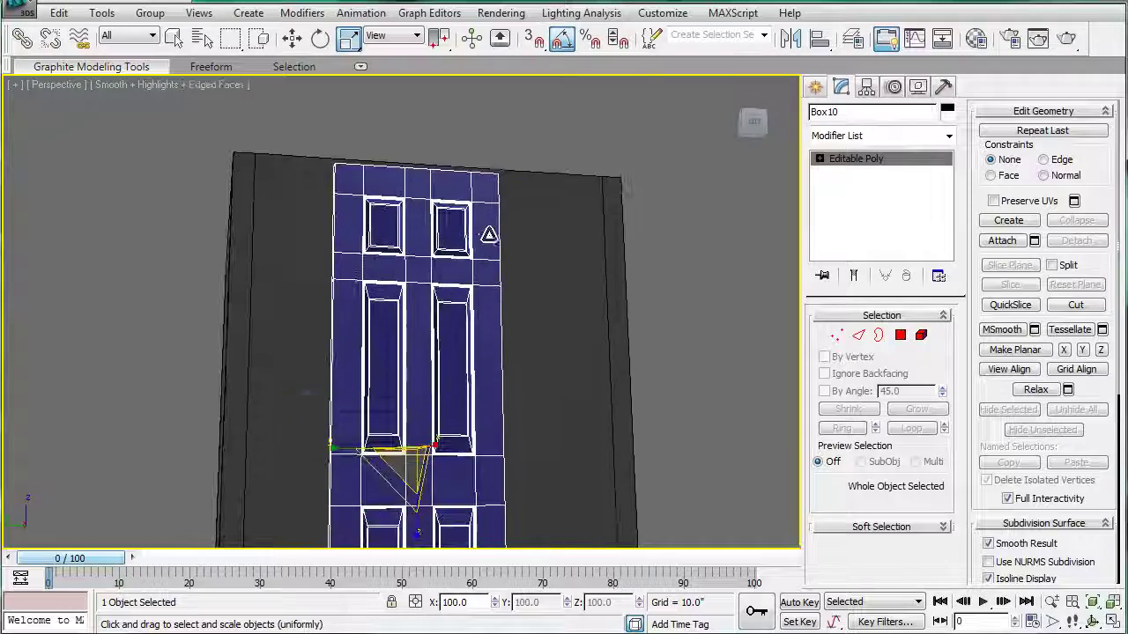
In the left view, select the inner corner vertices of the two tall middle panels and stretch them vertically to narrow the sloped borders.
key(l)
scroll(428, 252, up, 6)
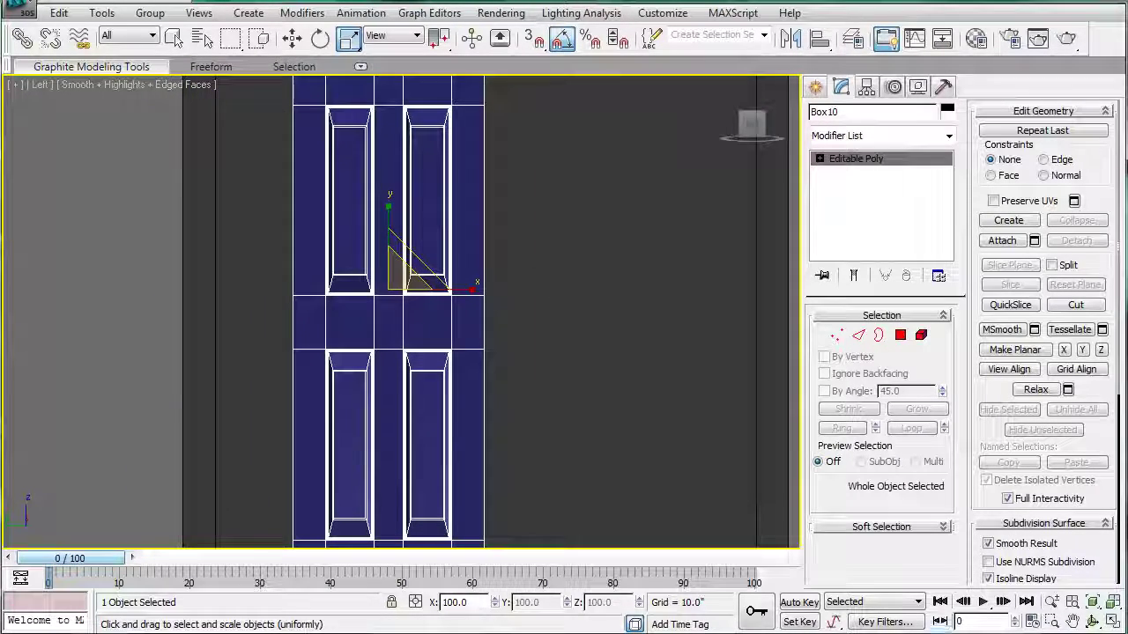
middle_drag(635, 202, 763, 299)
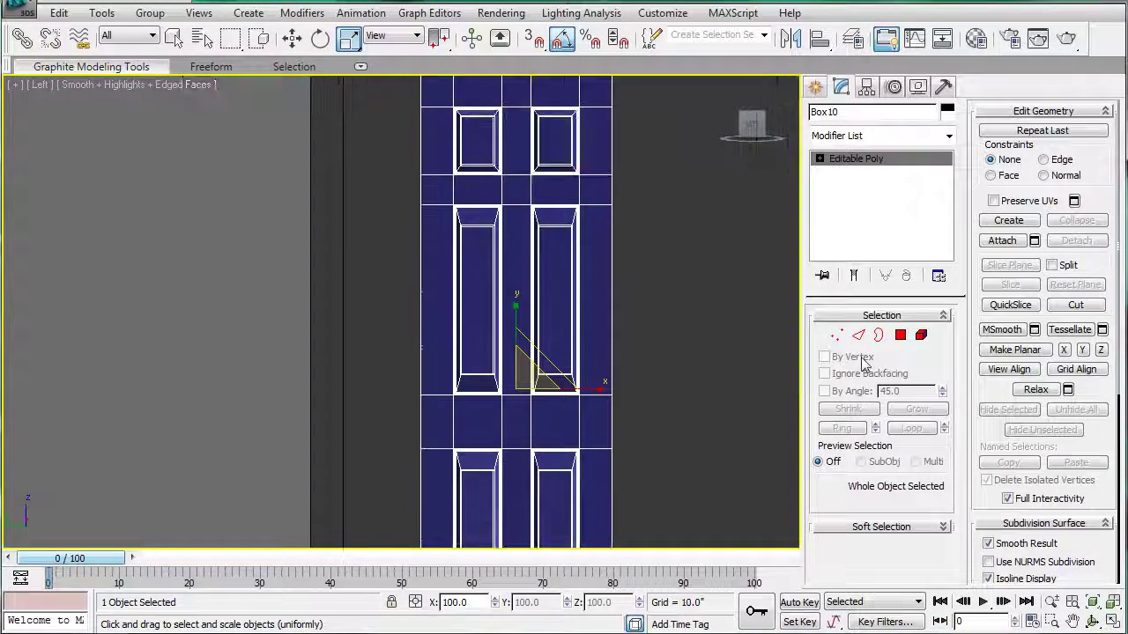
click(837, 336)
scroll(479, 229, up, 3)
middle_drag(500, 200, 430, 218)
drag(433, 158, 709, 482)
middle_drag(589, 256, 571, 289)
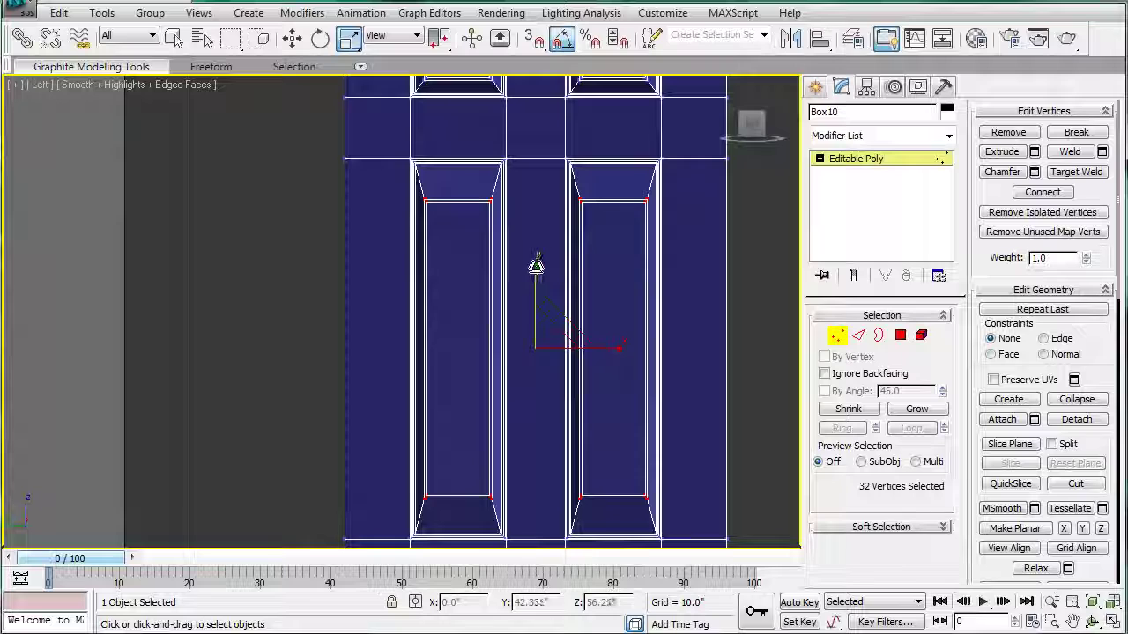
mouse_move(537, 264)
mouse_down()
mouse_move(537, 186)
mouse_move(538, 256)
mouse_up()
Select the inner corner vertices of the two lower panels and scale them vertically to about 119 percent.
scroll(564, 335, down, 5)
middle_drag(588, 377, 591, 126)
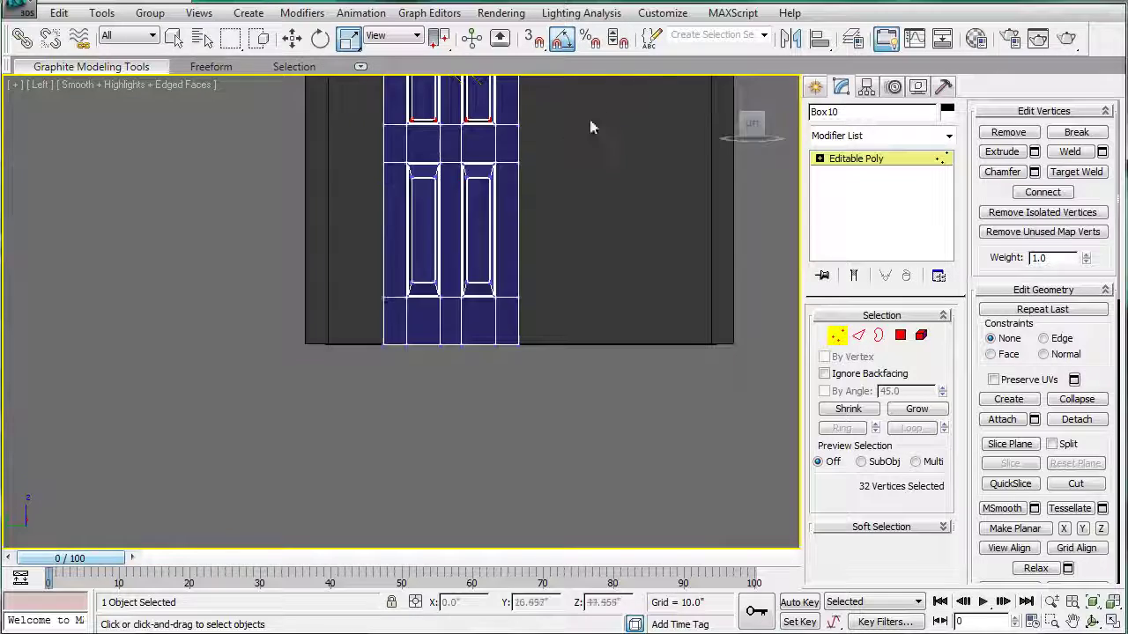
scroll(581, 132, up, 4)
middle_drag(512, 181, 435, 332)
drag(306, 183, 496, 361)
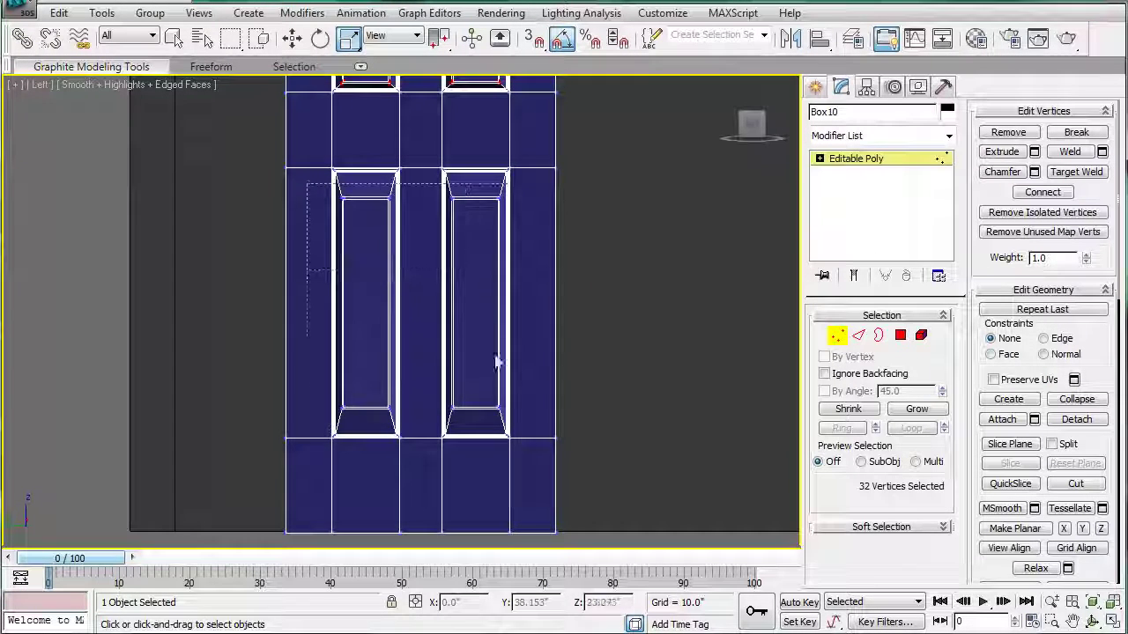
drag(536, 421, 538, 422)
drag(419, 224, 417, 212)
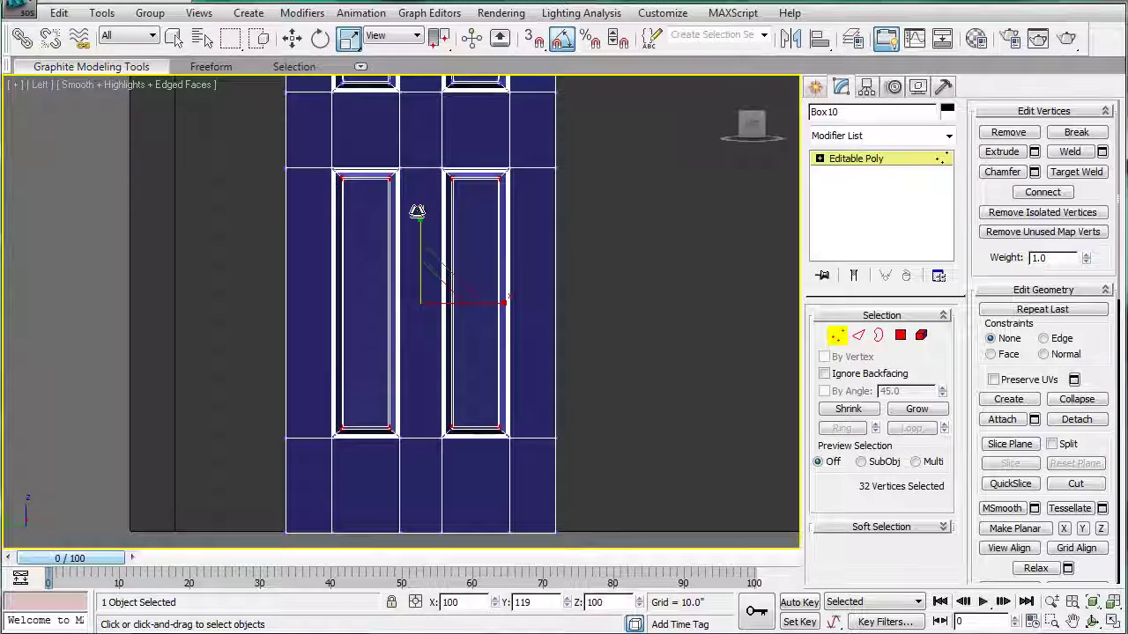
Leave vertex editing, deselect the door, and show it shaded without edges in the perspective view.
click(696, 264)
key(p)
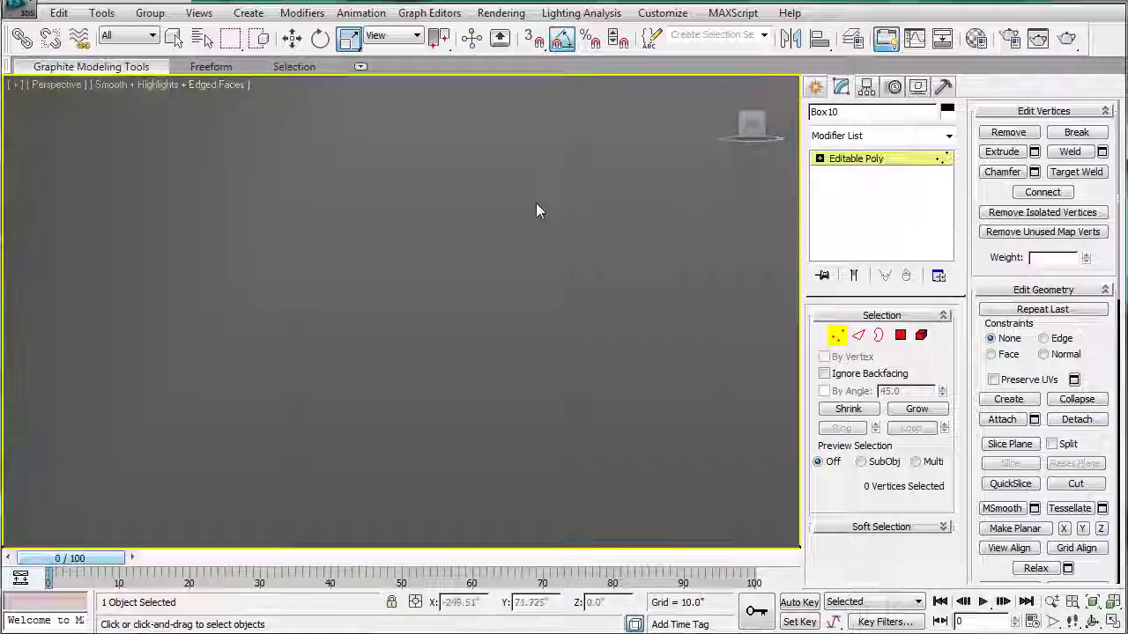
alt+middle_drag(435, 201, 537, 252)
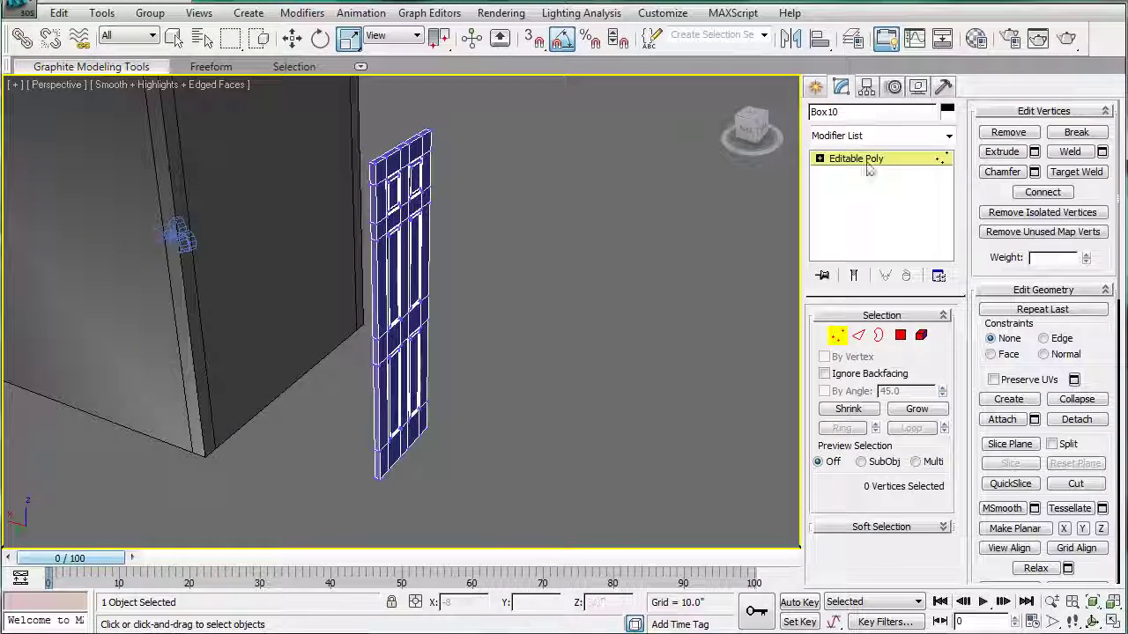
click(867, 158)
click(547, 248)
key(F4)
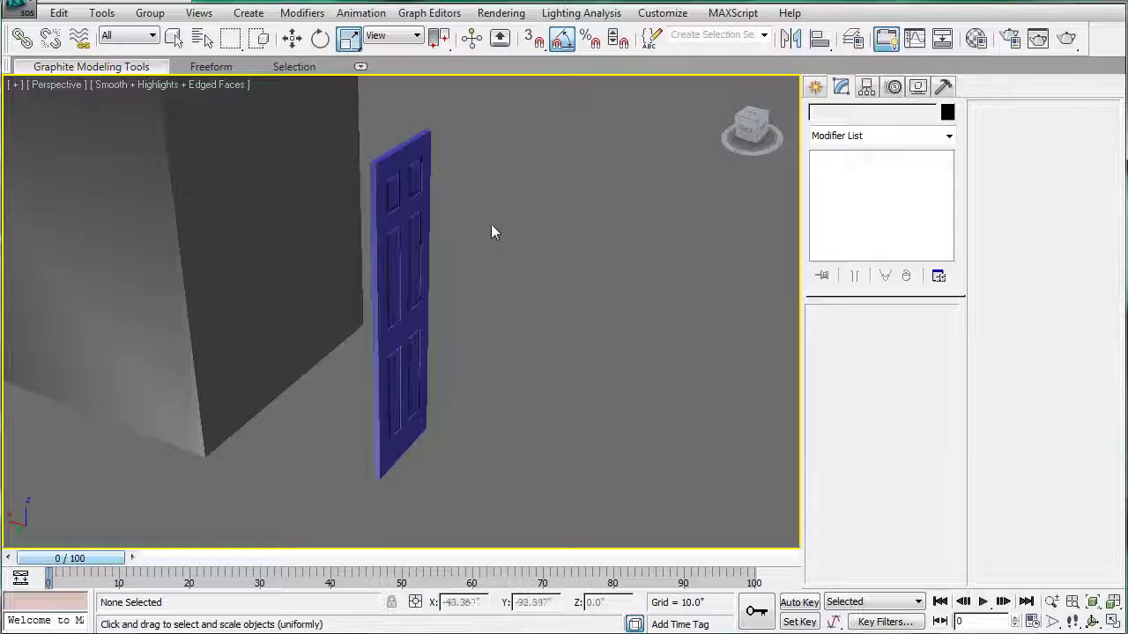
scroll(491, 221, up, 3)
alt+middle_drag(491, 220, 470, 221)
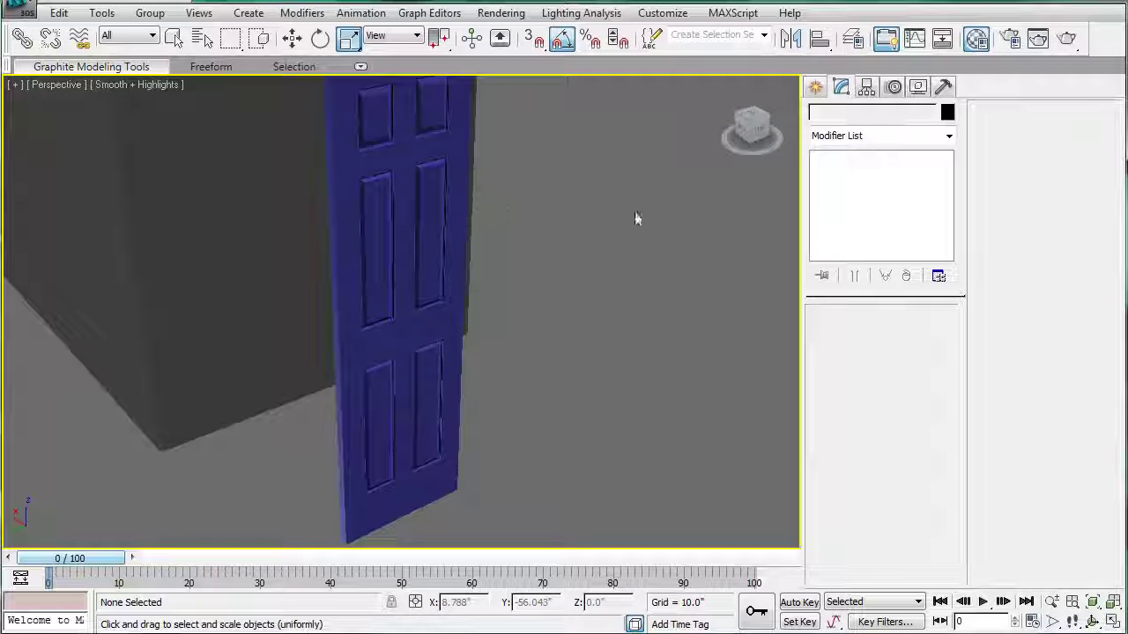
Assign the 01 - Default Arch & Design material to the door and close the Material Editor.
key(m)
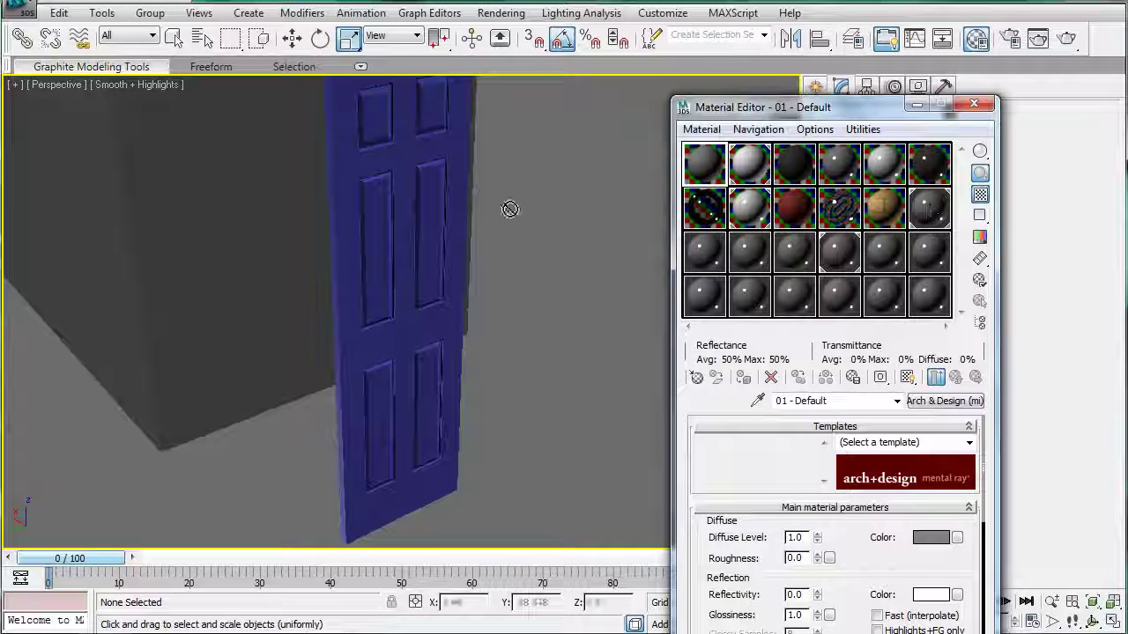
drag(509, 209, 406, 203)
click(966, 110)
Select the six-panel door and open its object color palette.
middle_drag(410, 316, 404, 374)
click(362, 274)
click(947, 111)
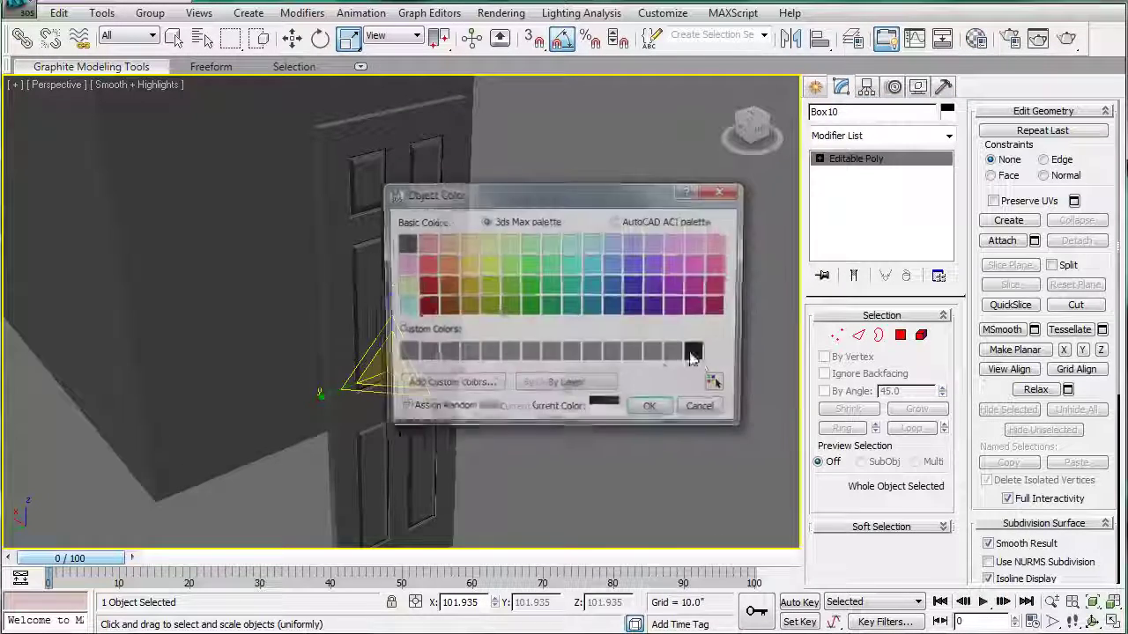